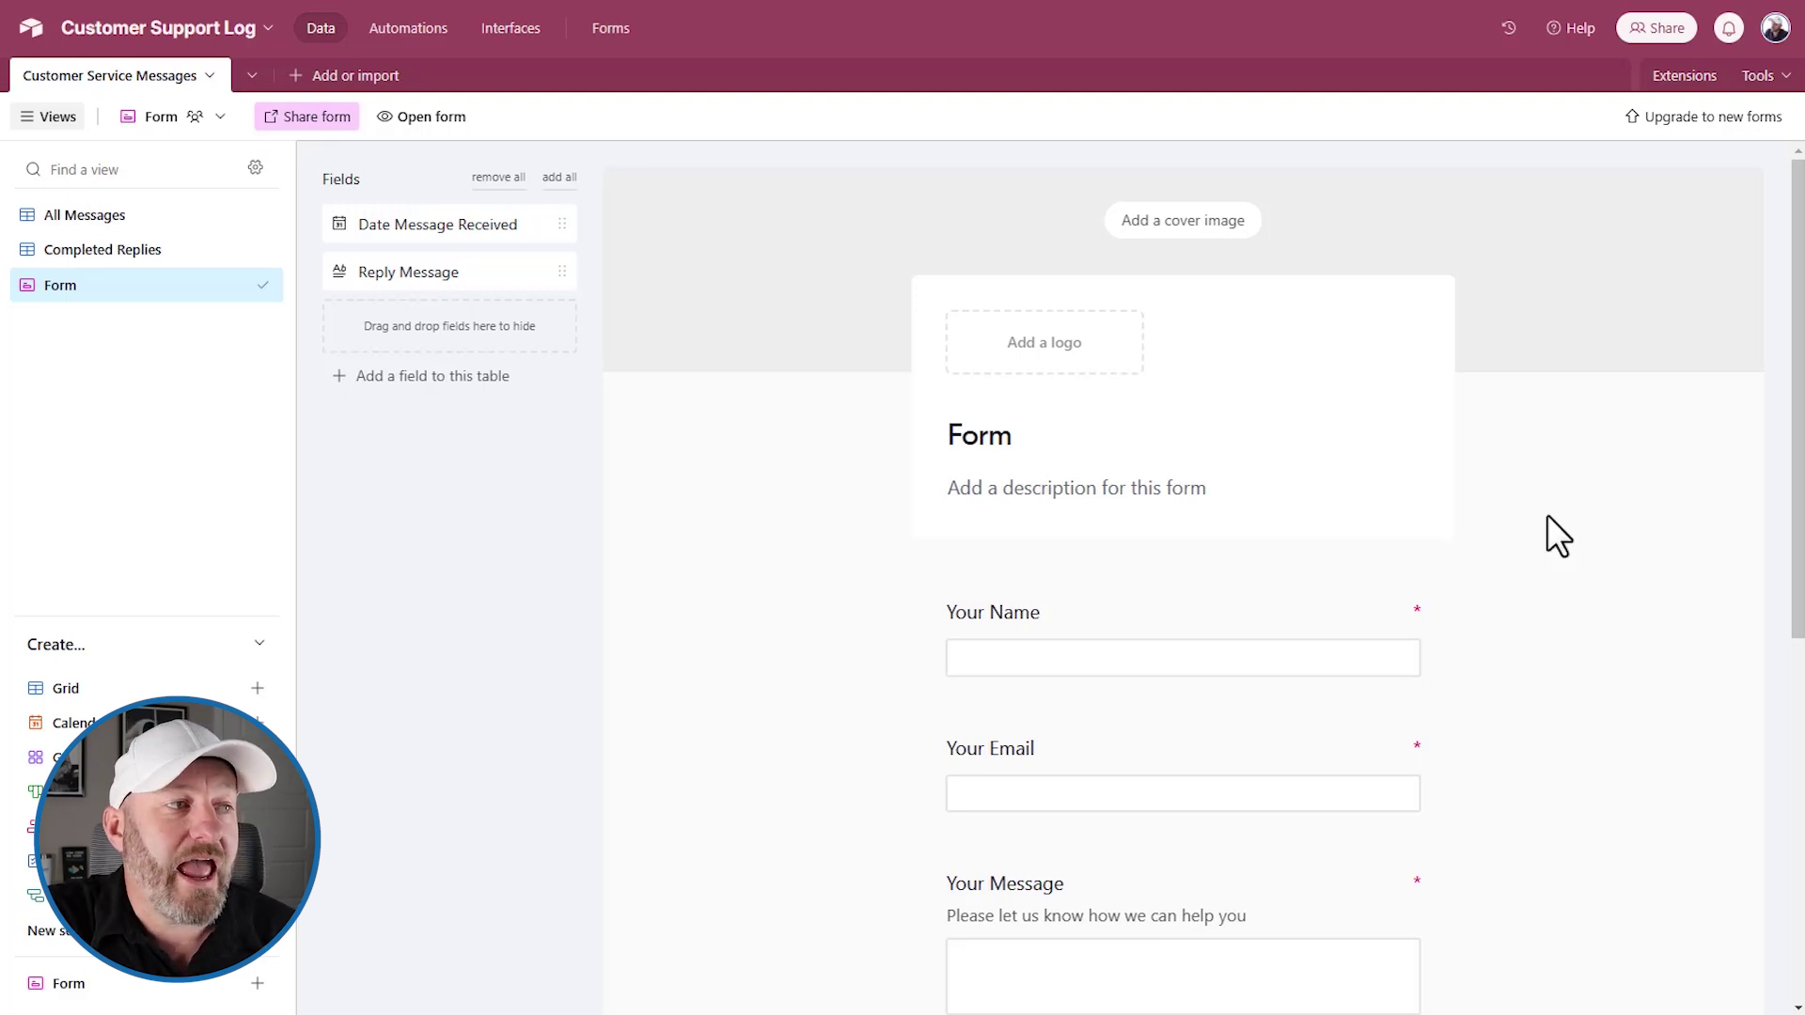
Scroll through the customer form preview and open the live form
{"action": "scroll", "coordinate": [1547, 515], "scroll_direction": "down", "scroll_amount": 3}
{"action": "scroll", "coordinate": [1547, 517], "scroll_direction": "up", "scroll_amount": 1}
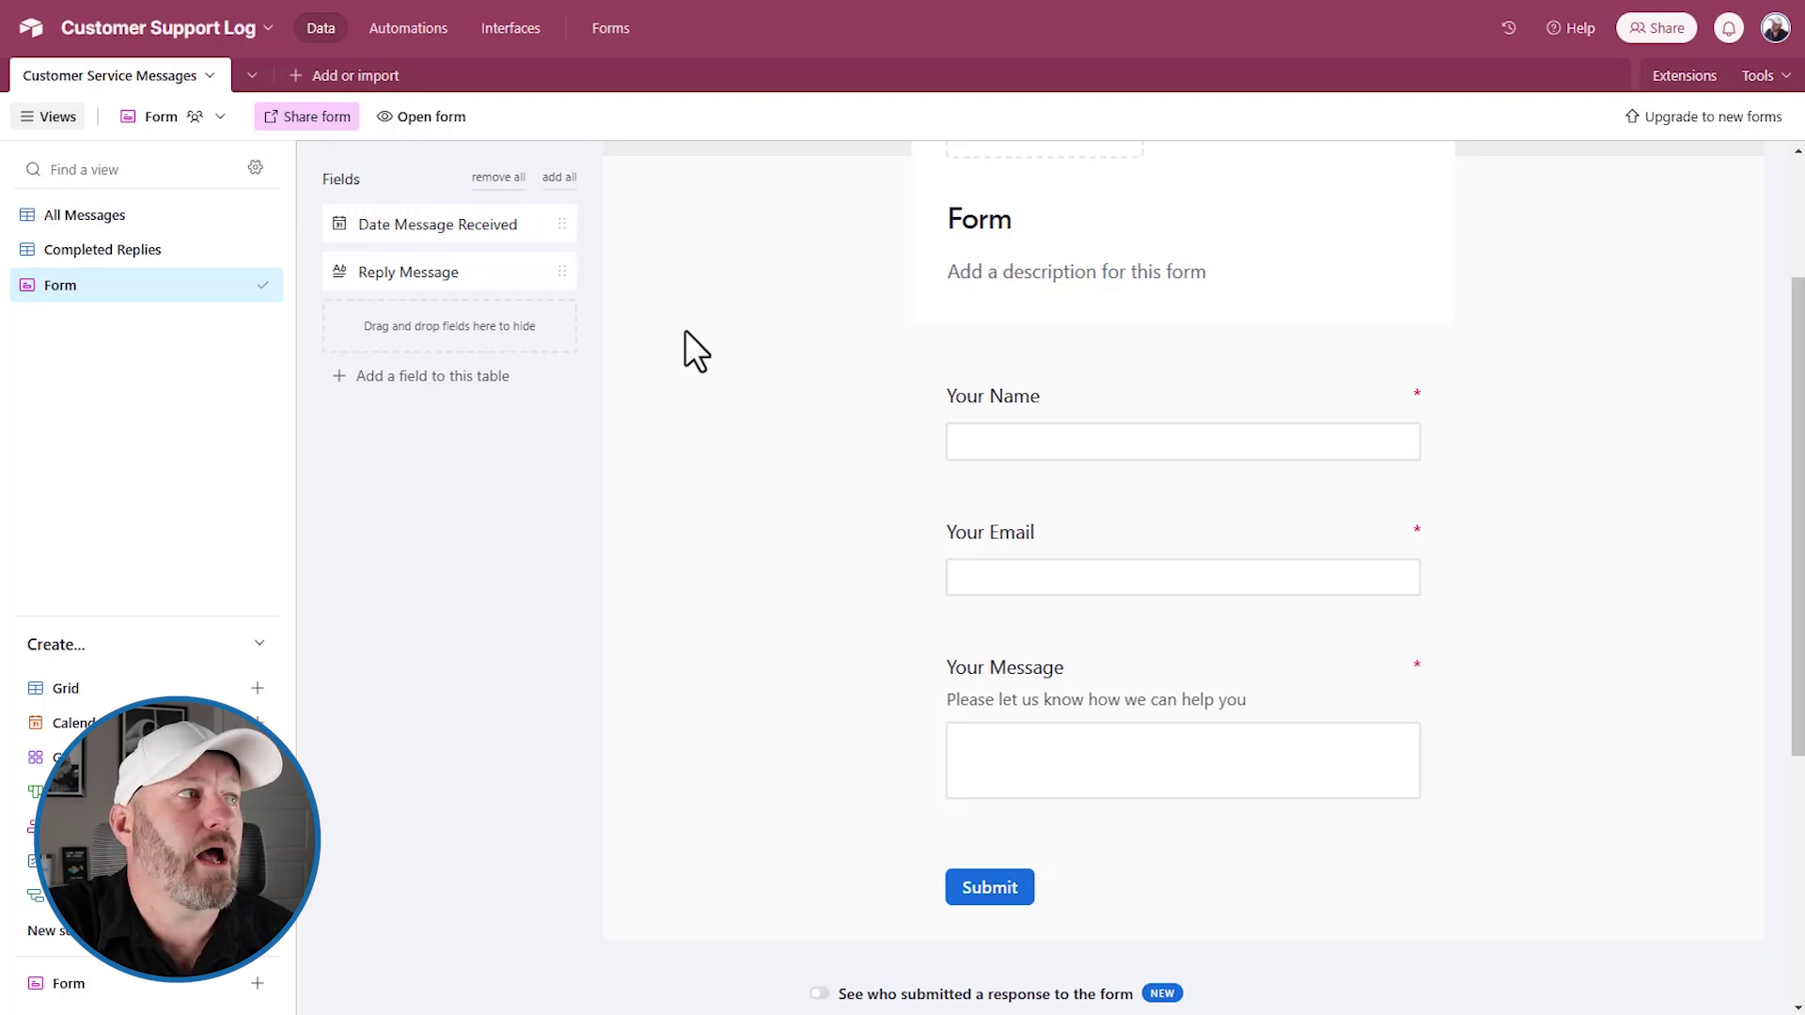
{"action": "left_click", "coordinate": [407, 118]}
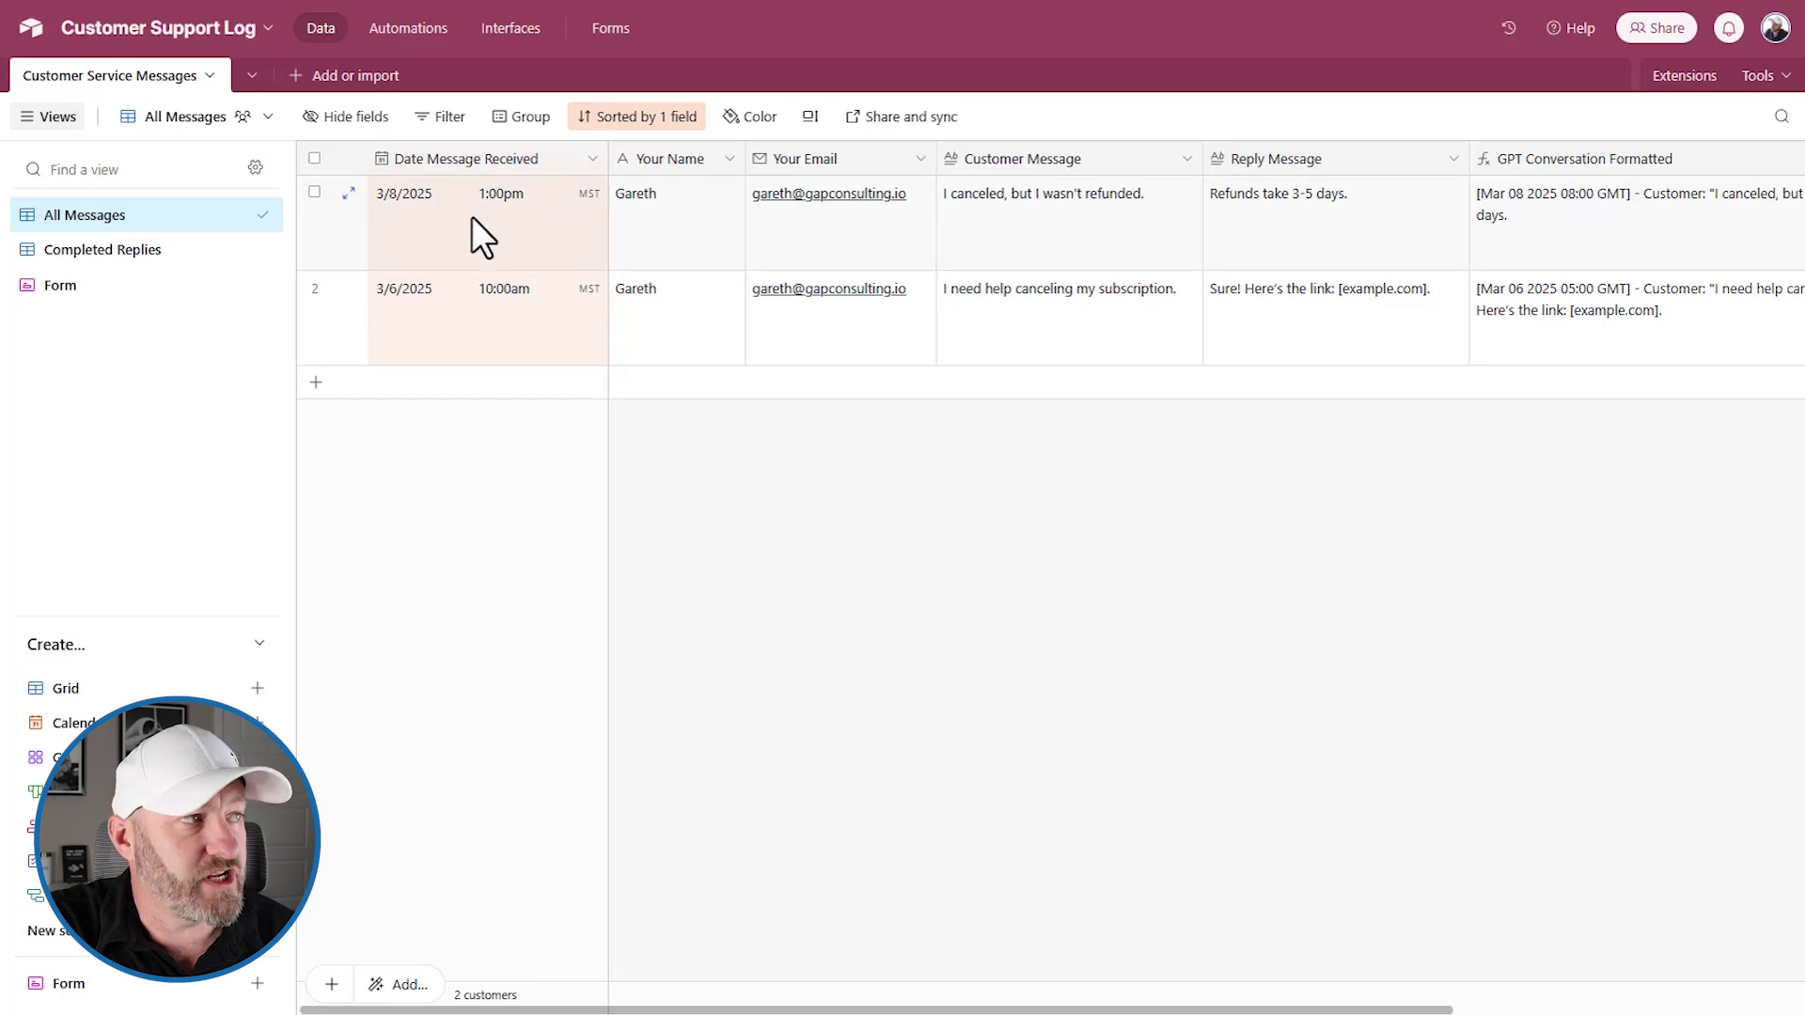
Make Date Message Received include time and time zone and default to today; point out row 1's name and email
{"action": "double_click", "coordinate": [455, 160]}
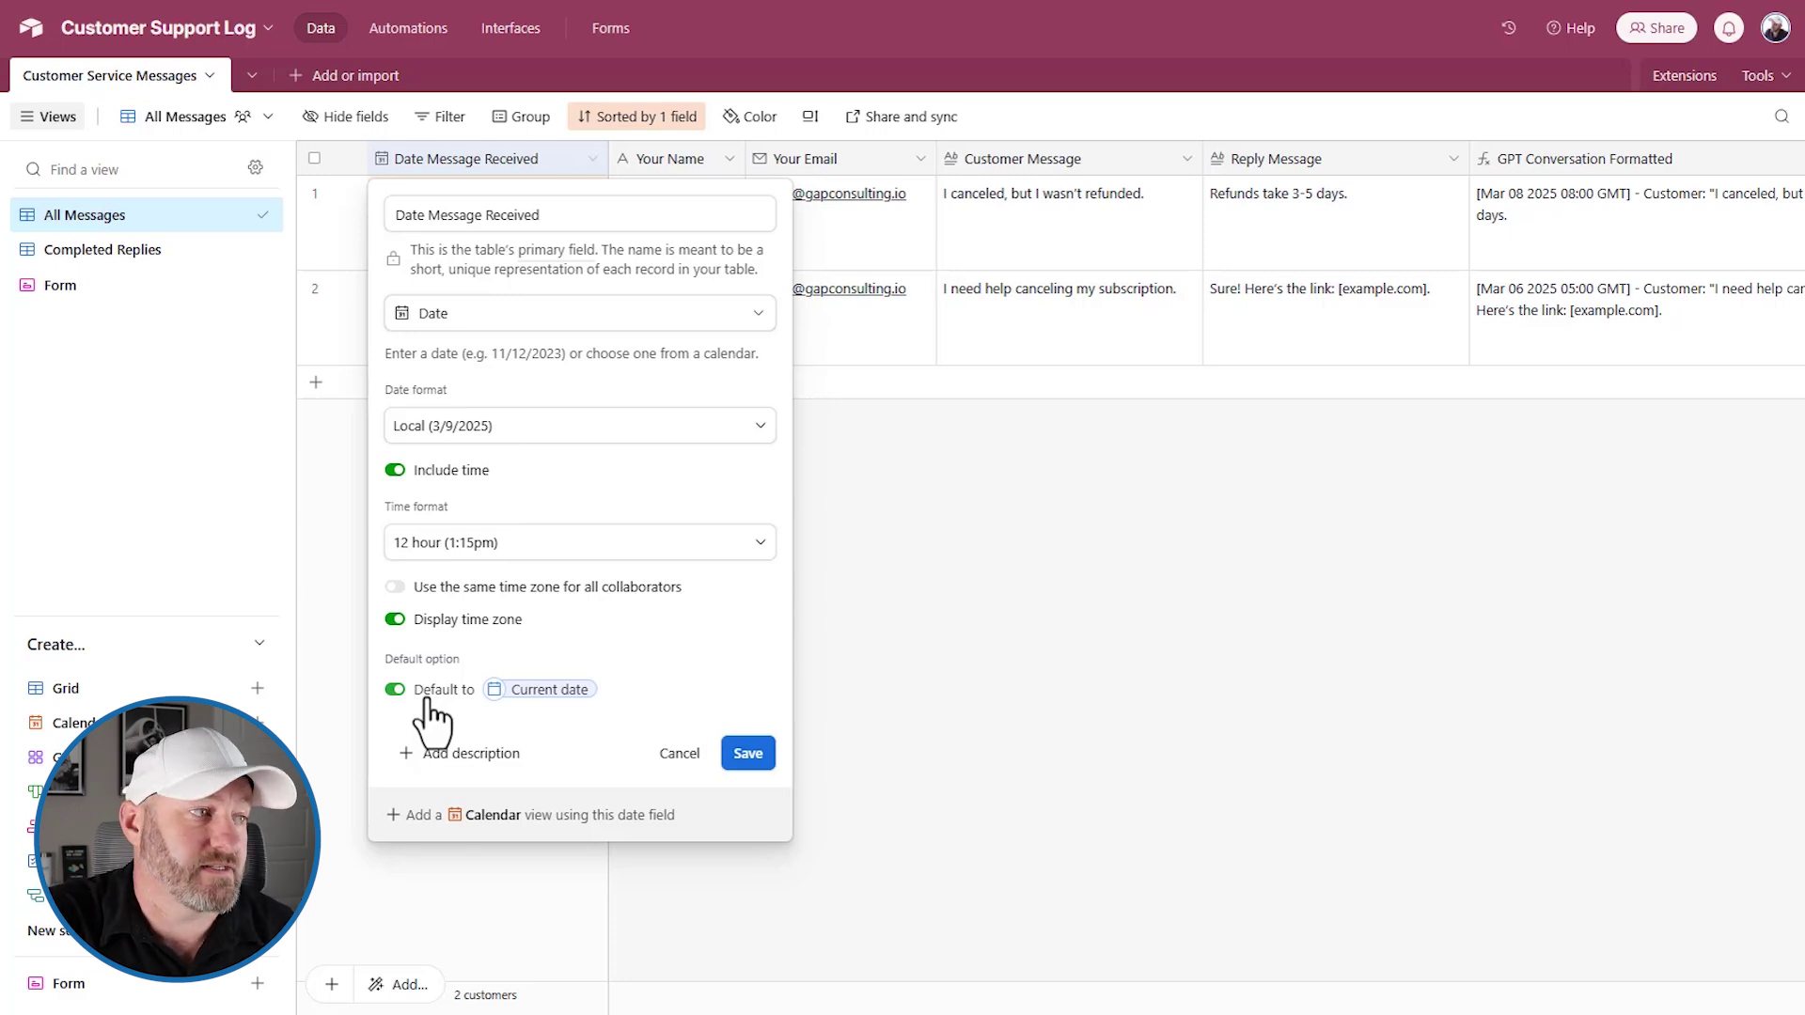
{"action": "left_click", "coordinate": [747, 753]}
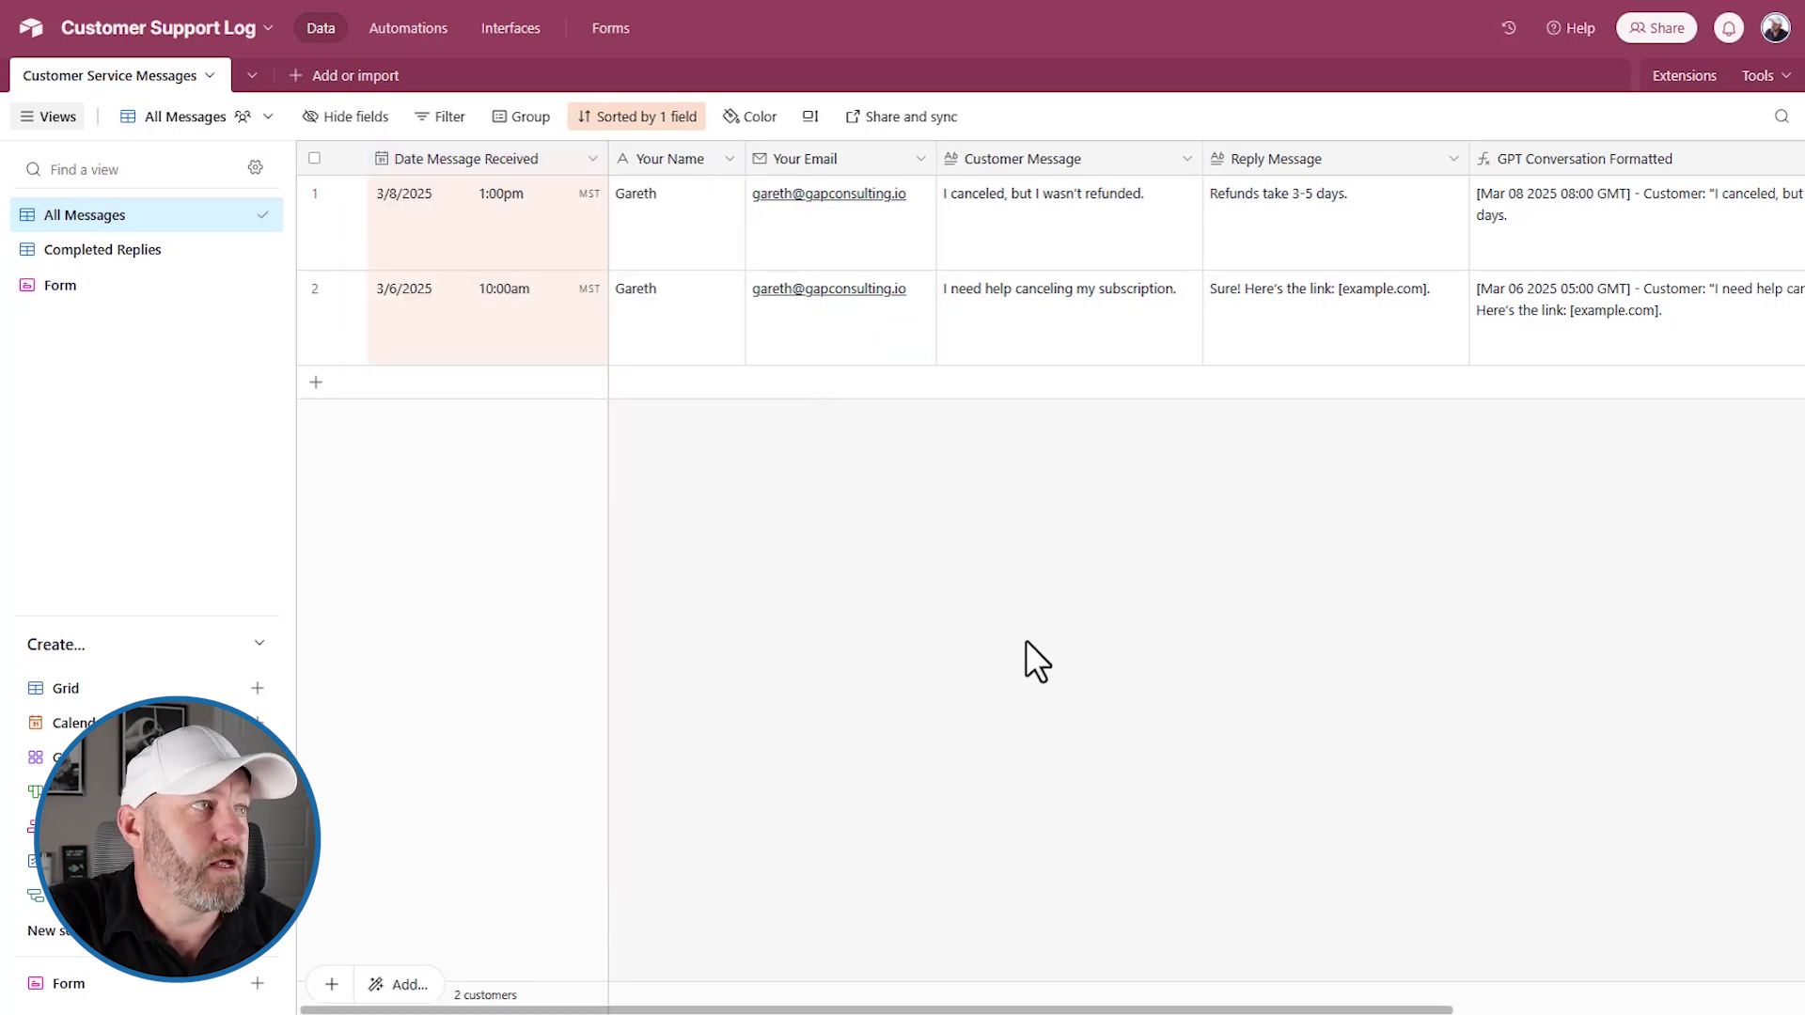
{"action": "left_click", "coordinate": [675, 235]}
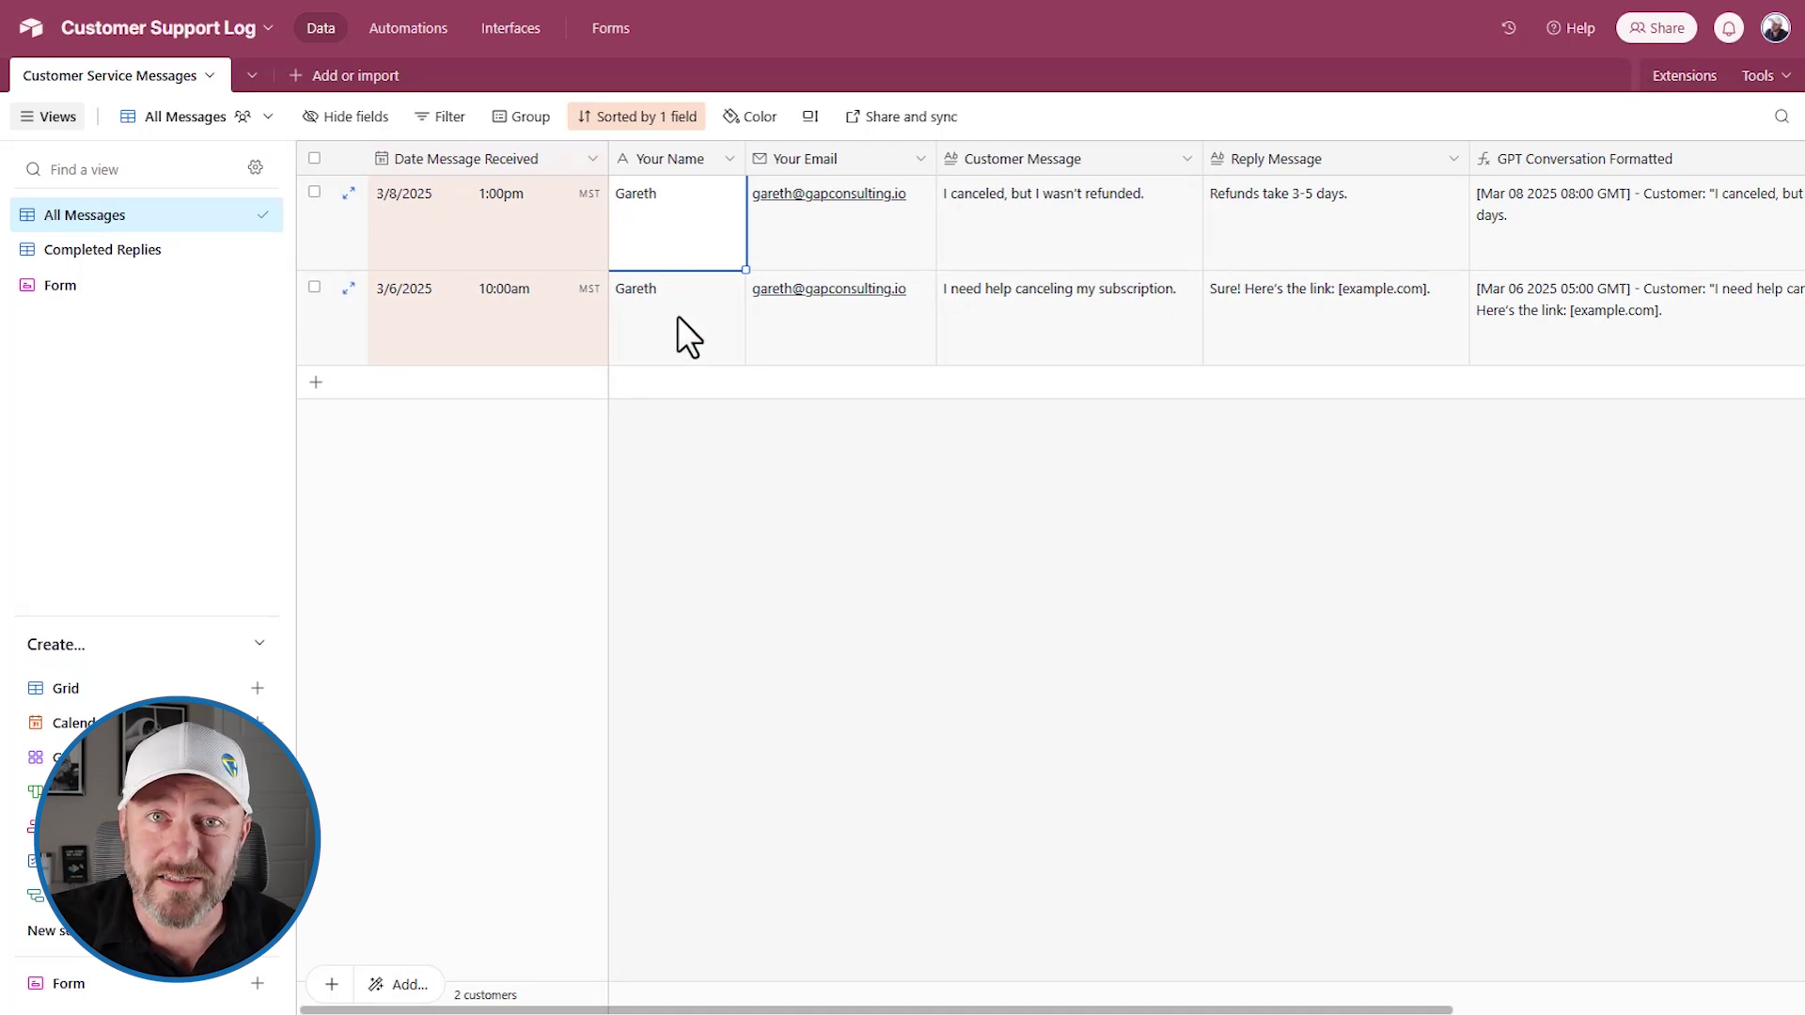
{"action": "left_click", "coordinate": [820, 229]}
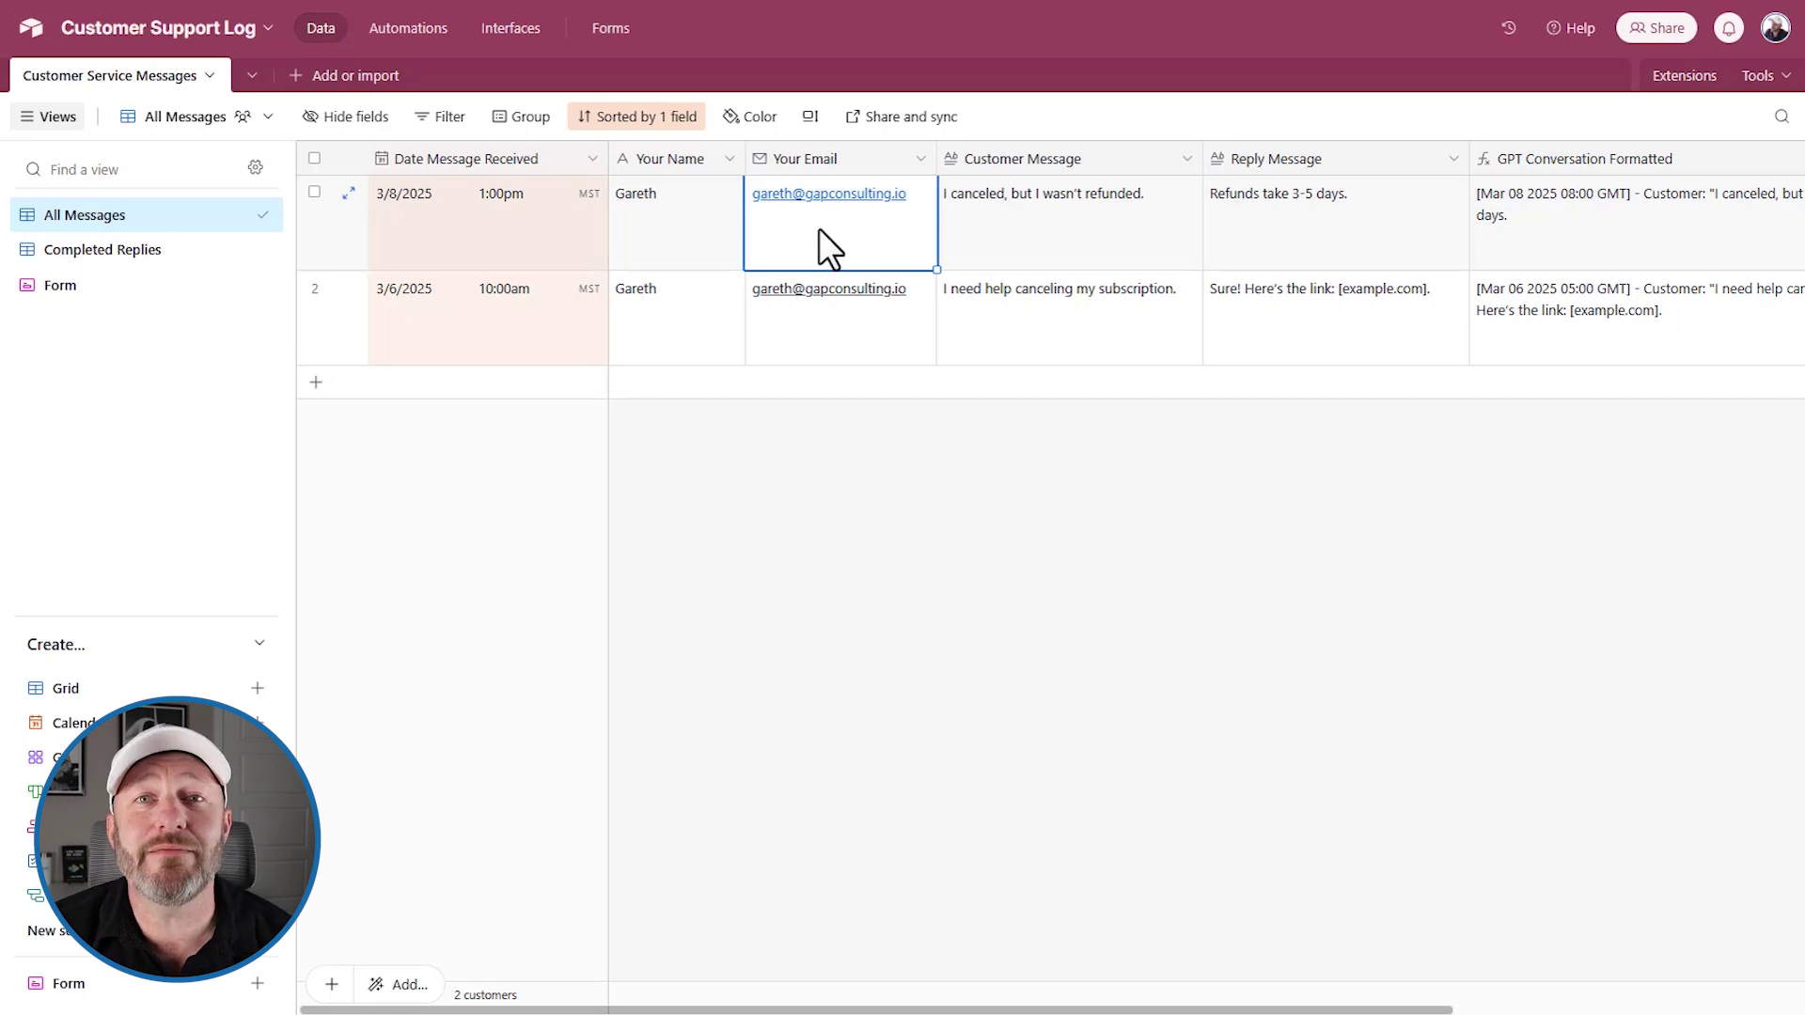
Select the whole Your Email and Customer Message columns
{"action": "left_click", "coordinate": [660, 156]}
{"action": "left_click", "coordinate": [758, 167]}
{"action": "left_click", "coordinate": [692, 168]}
{"action": "left_click", "coordinate": [787, 155]}
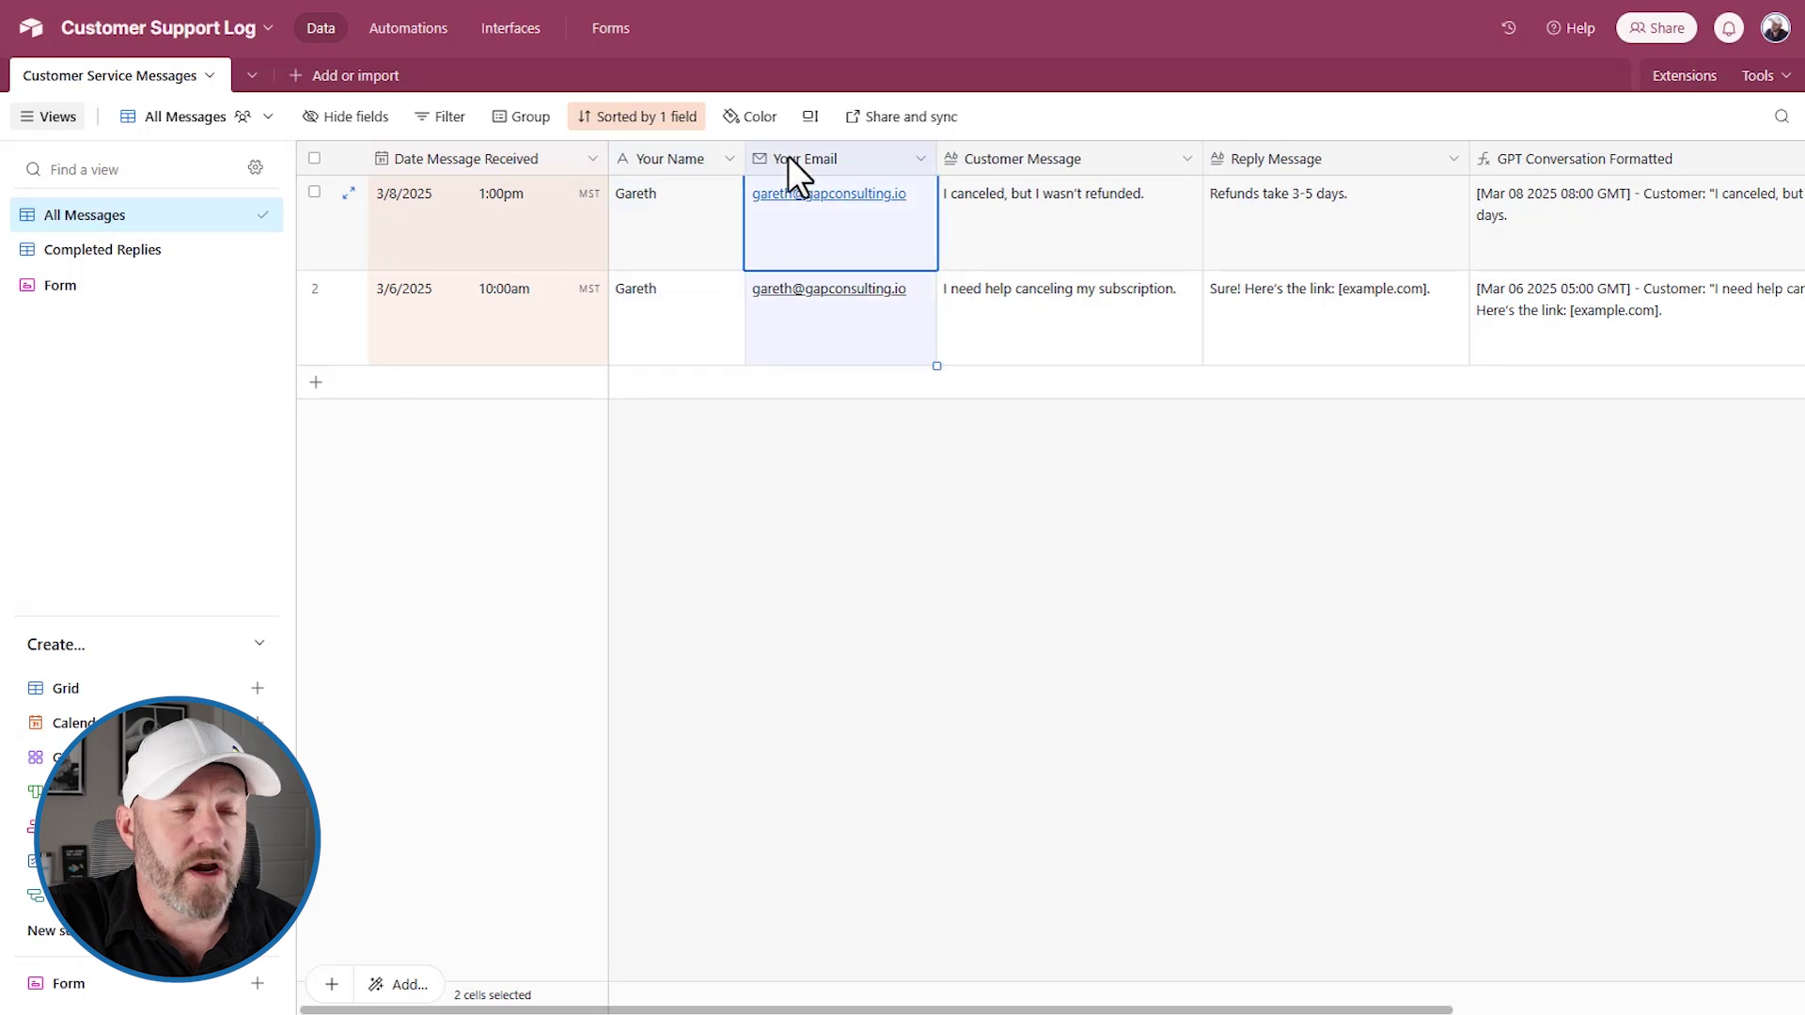
{"action": "left_click", "coordinate": [1029, 167]}
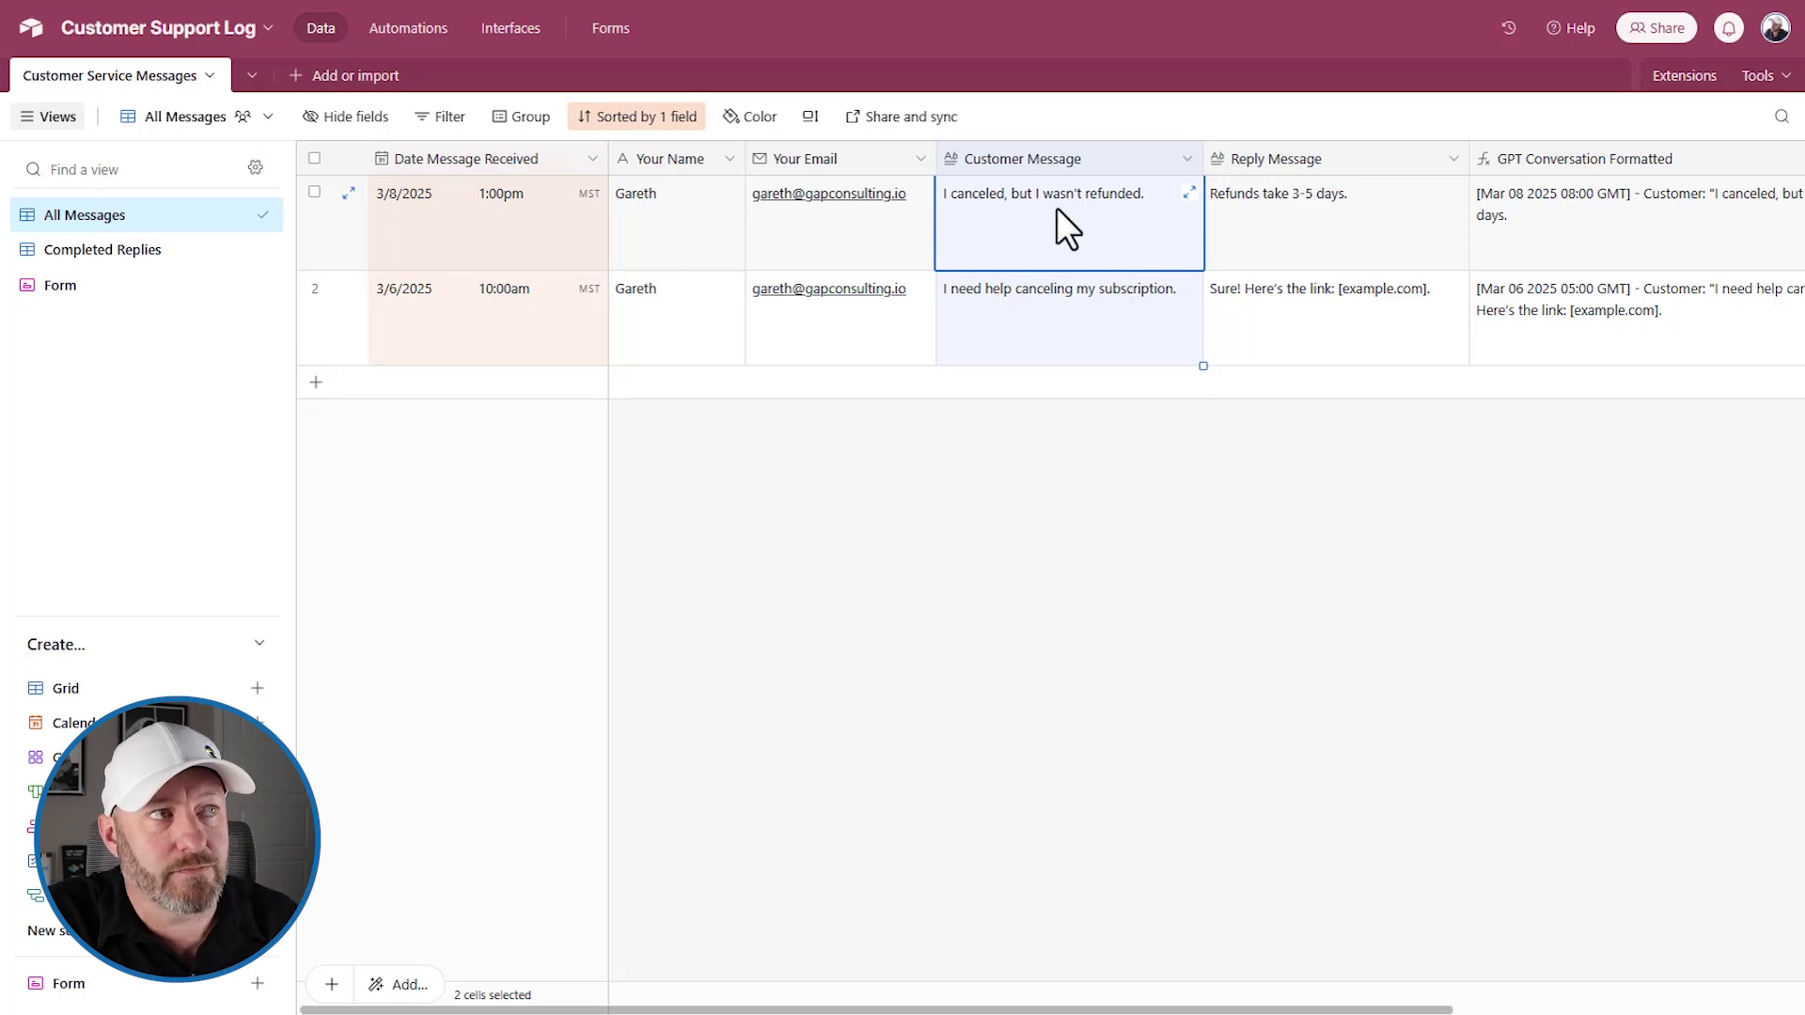
{"action": "left_click", "coordinate": [647, 153]}
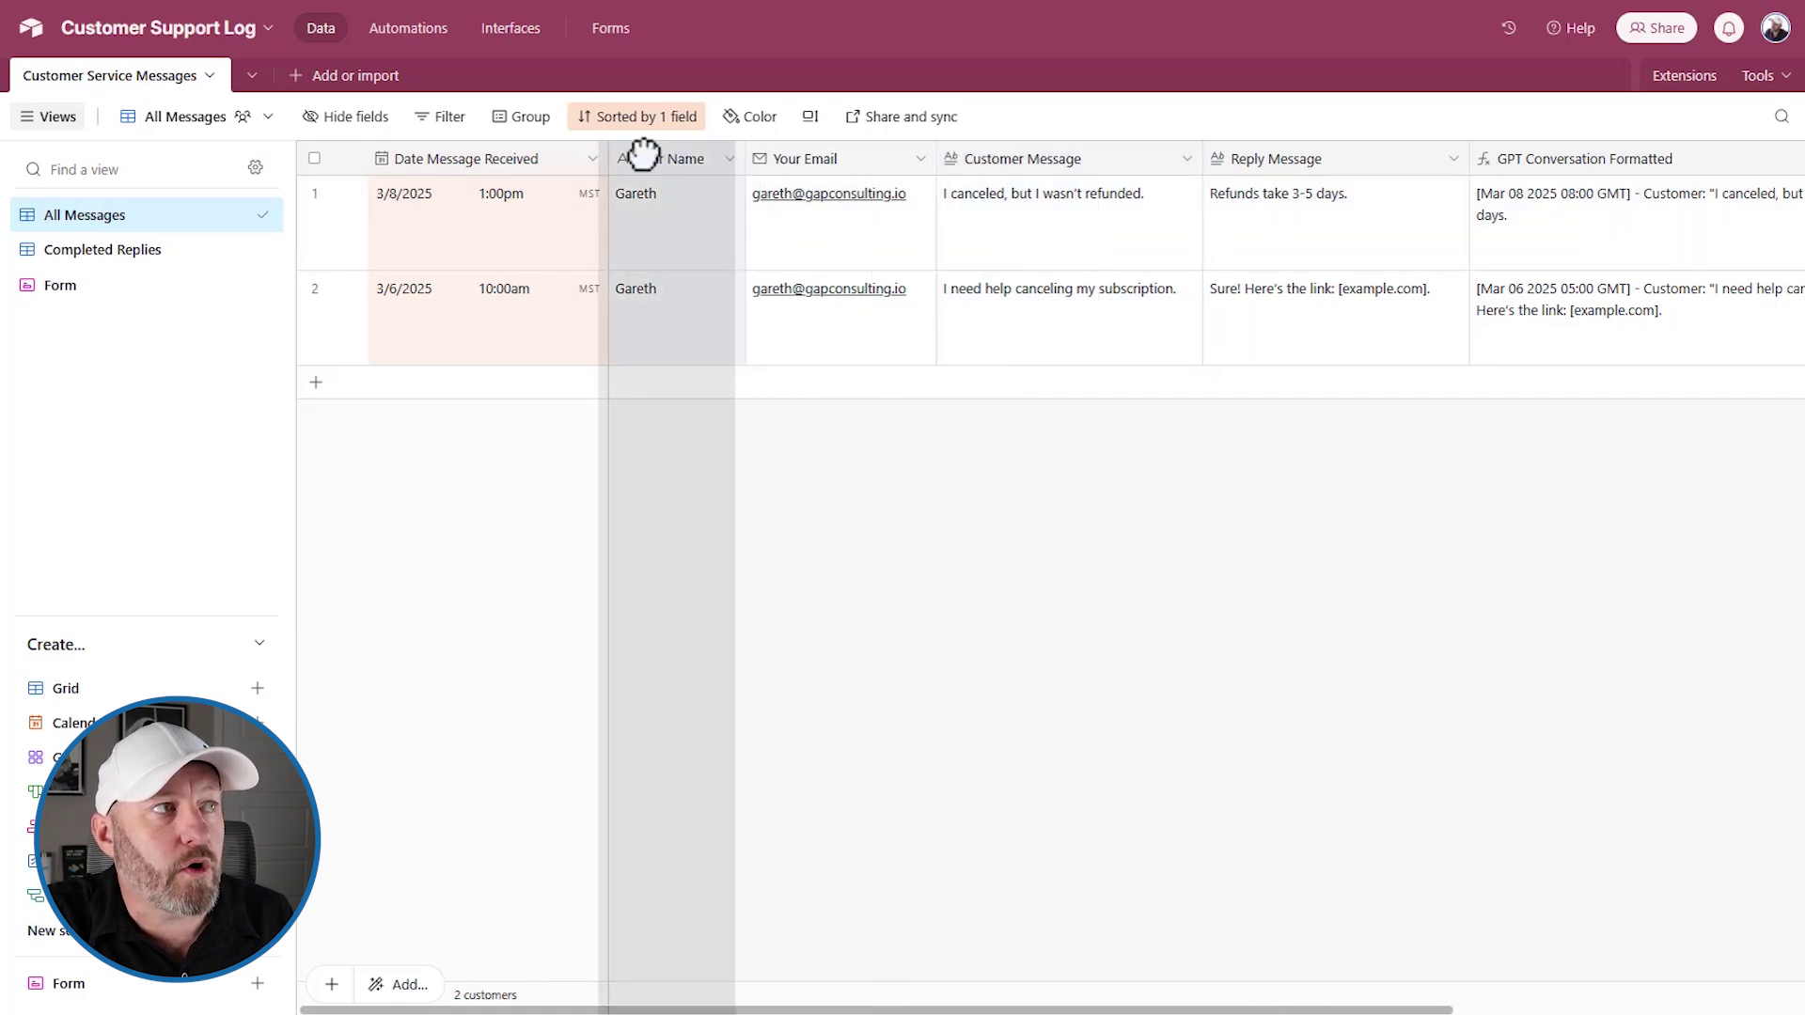
{"action": "left_click", "coordinate": [1025, 160], "text": "shift"}
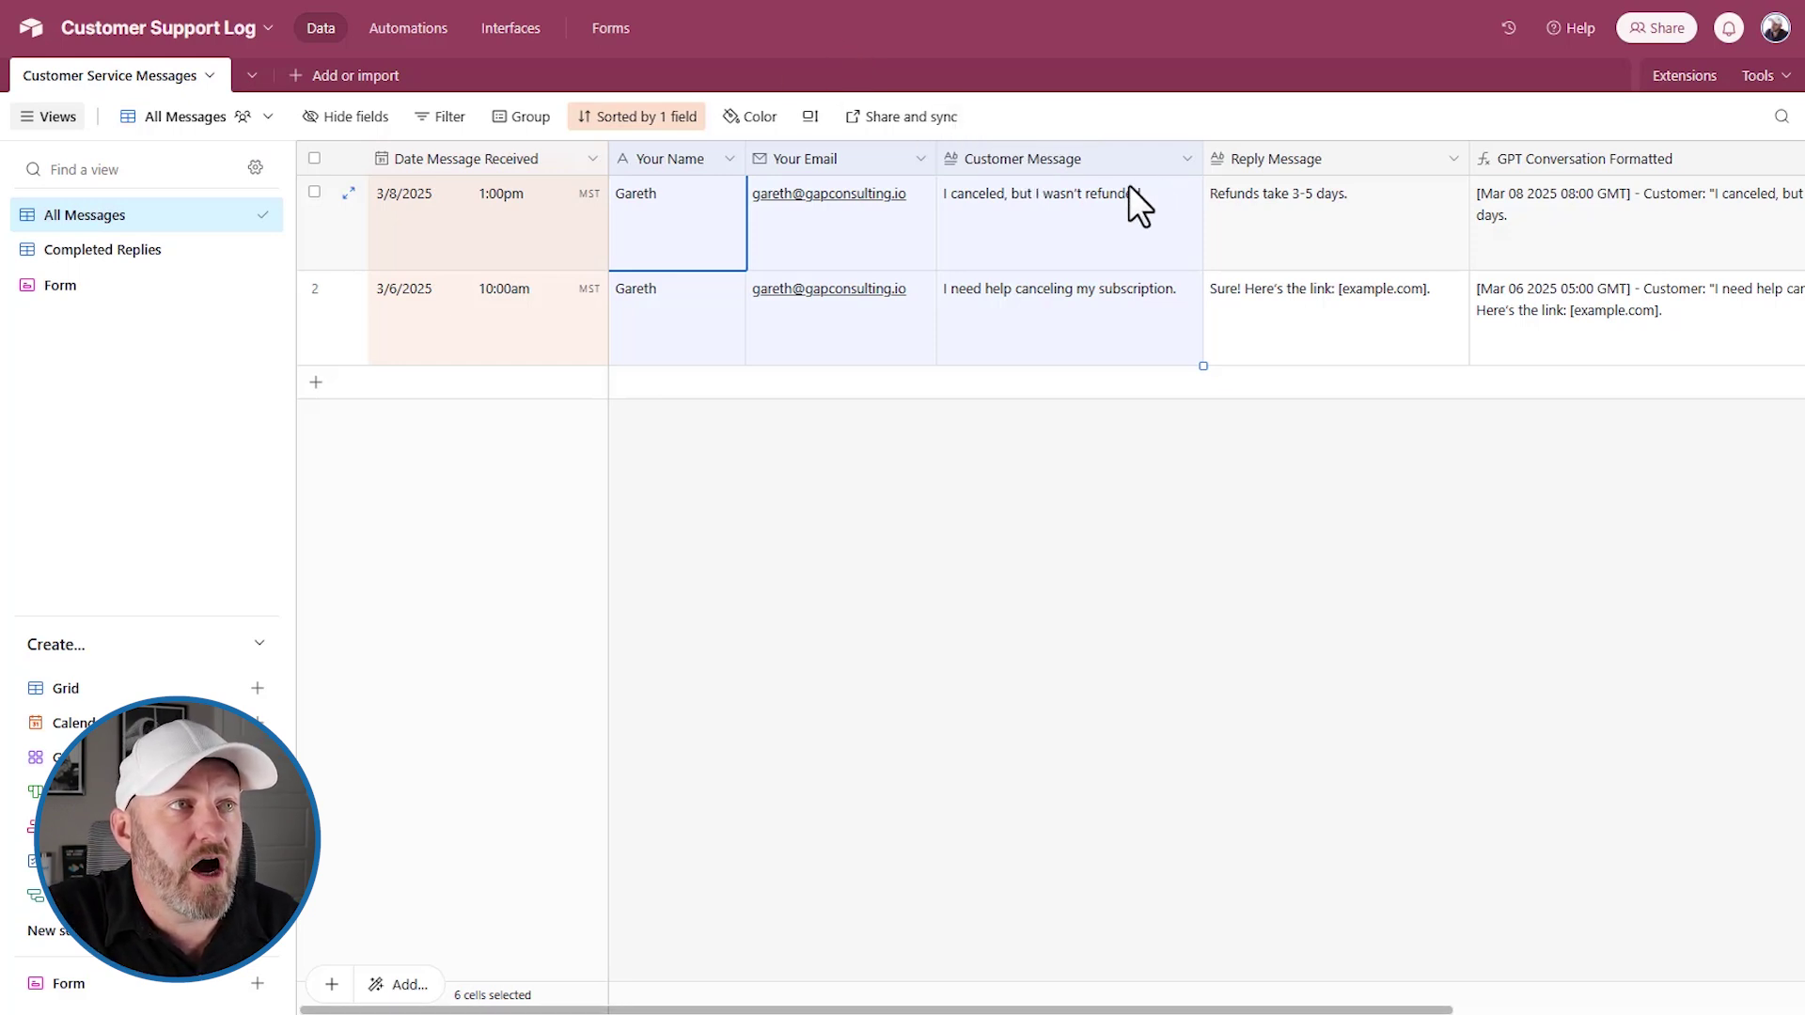
{"action": "scroll", "coordinate": [1126, 185], "scroll_direction": "right", "scroll_amount": 5}
{"action": "left_click", "coordinate": [949, 160]}
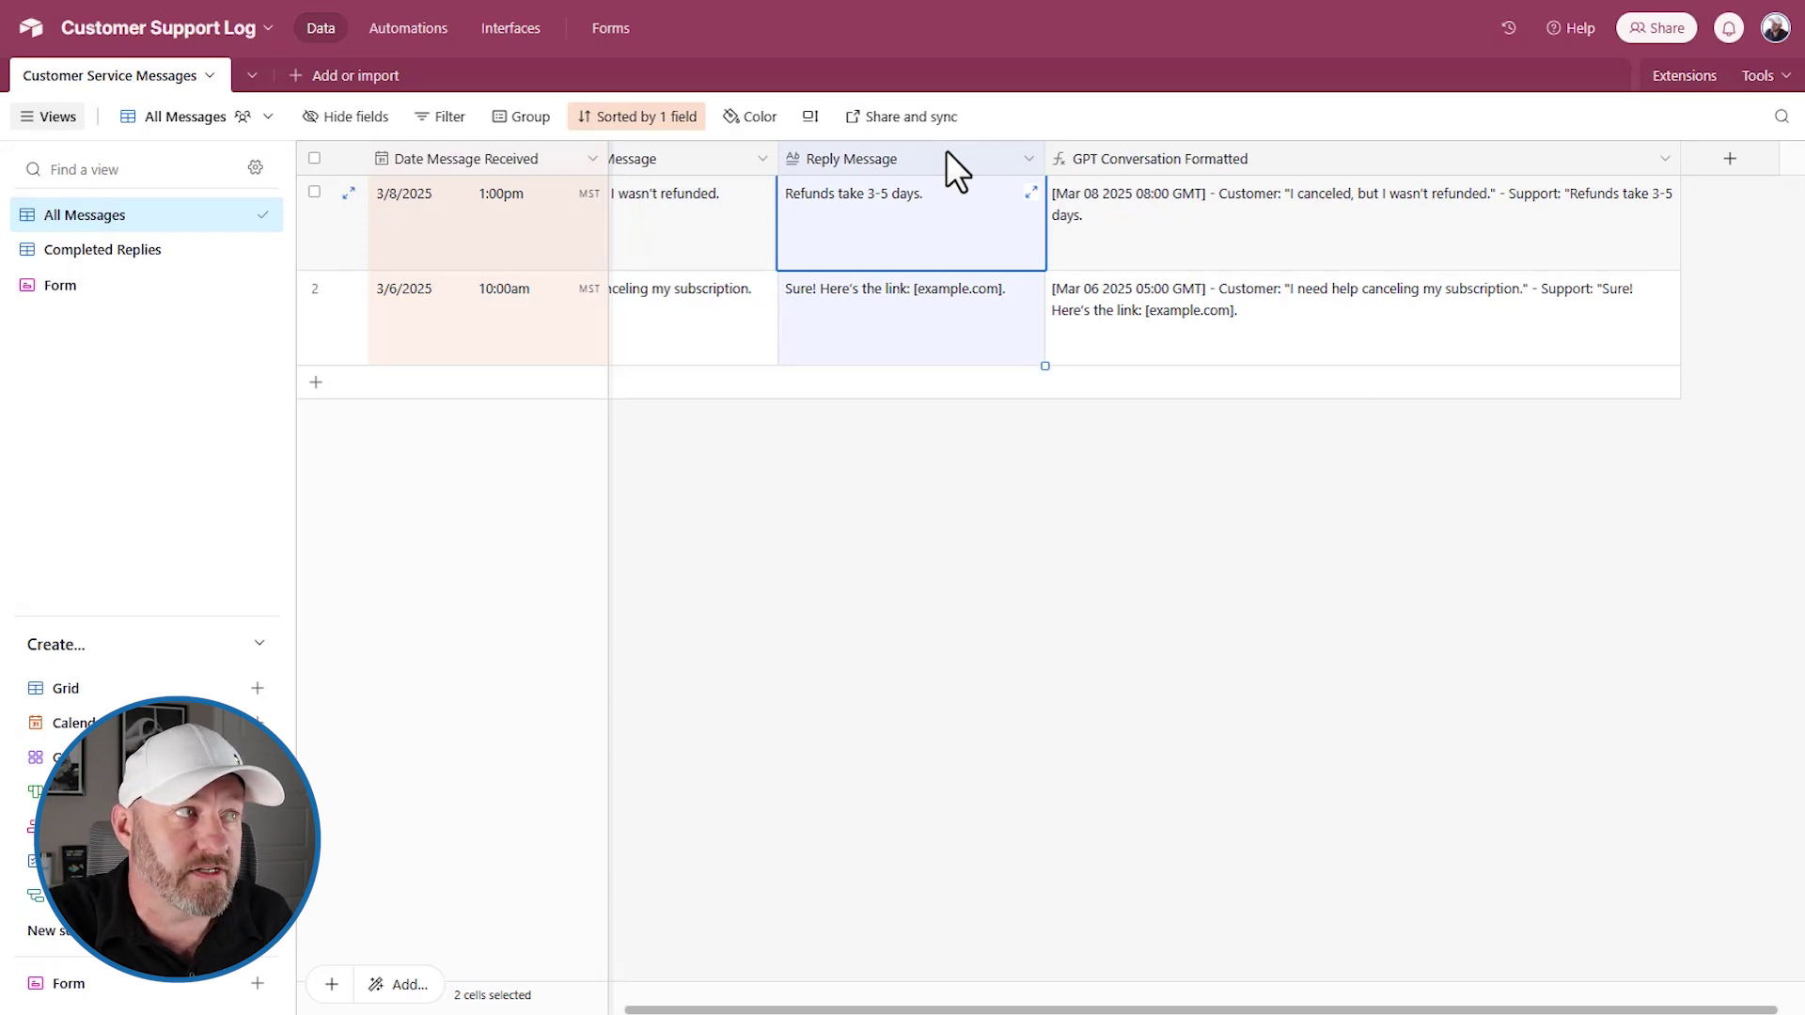
{"action": "left_click", "coordinate": [656, 239]}
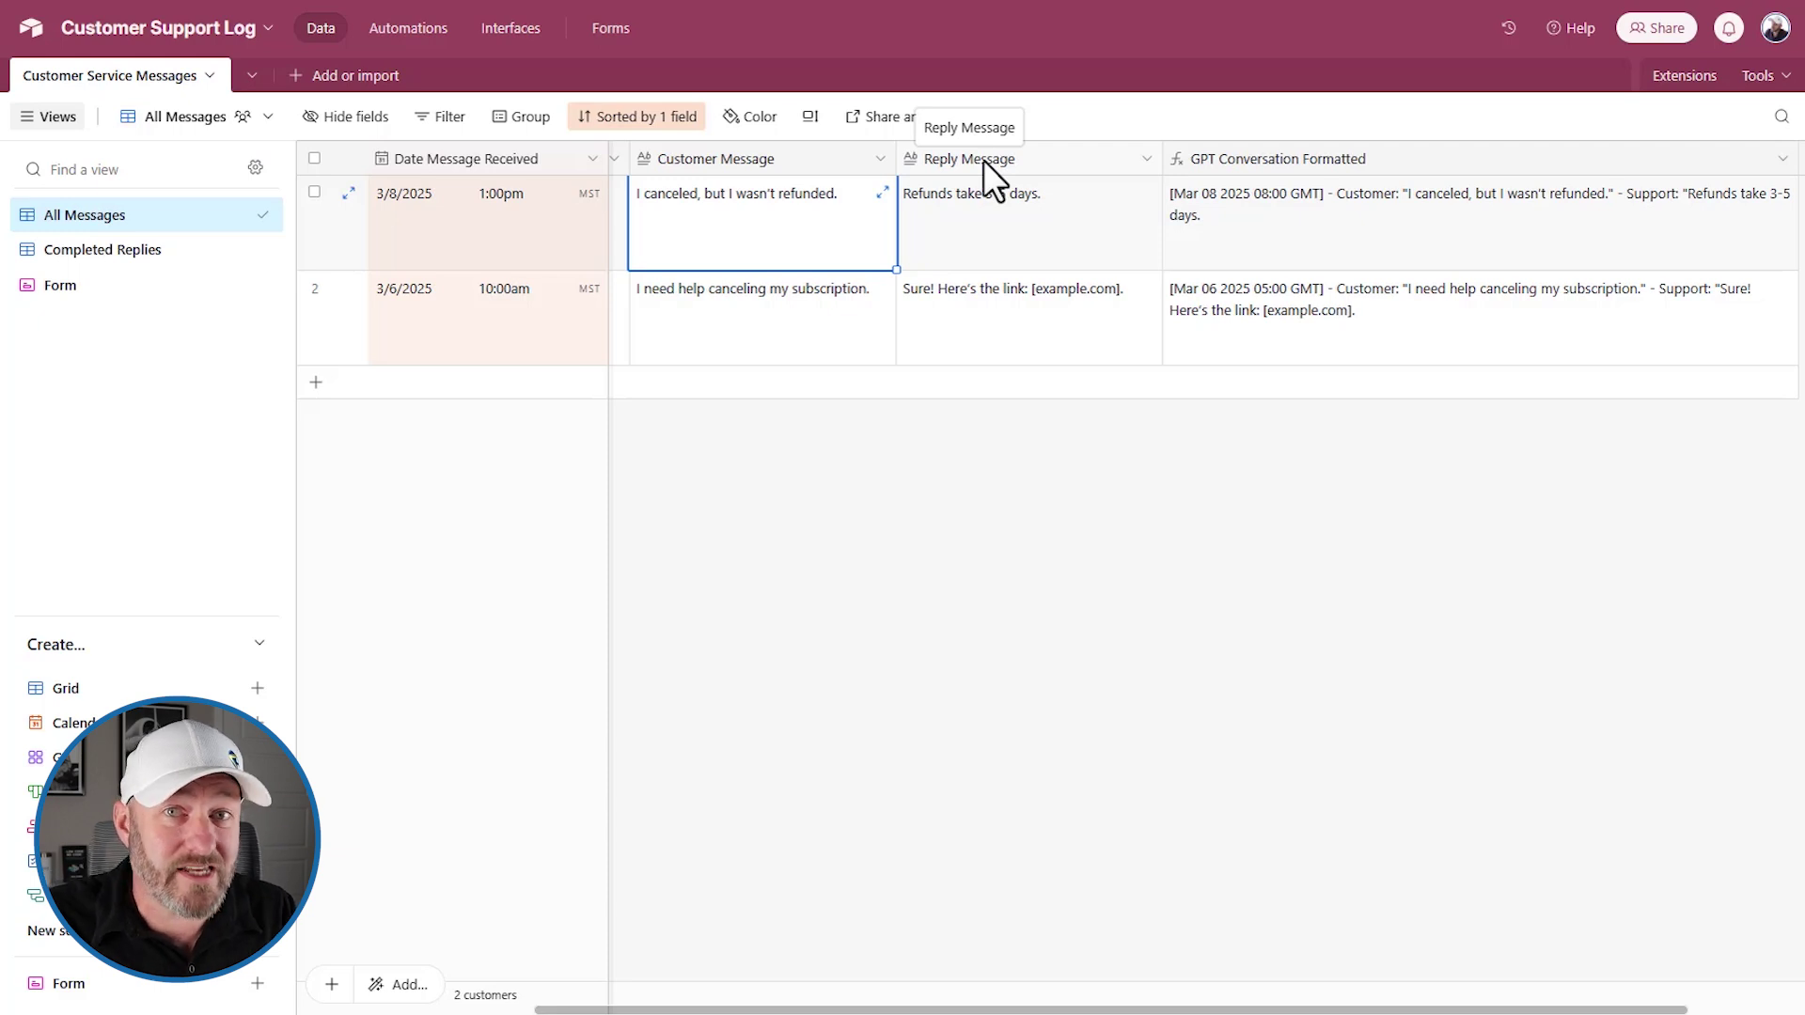
{"action": "left_click", "coordinate": [782, 322]}
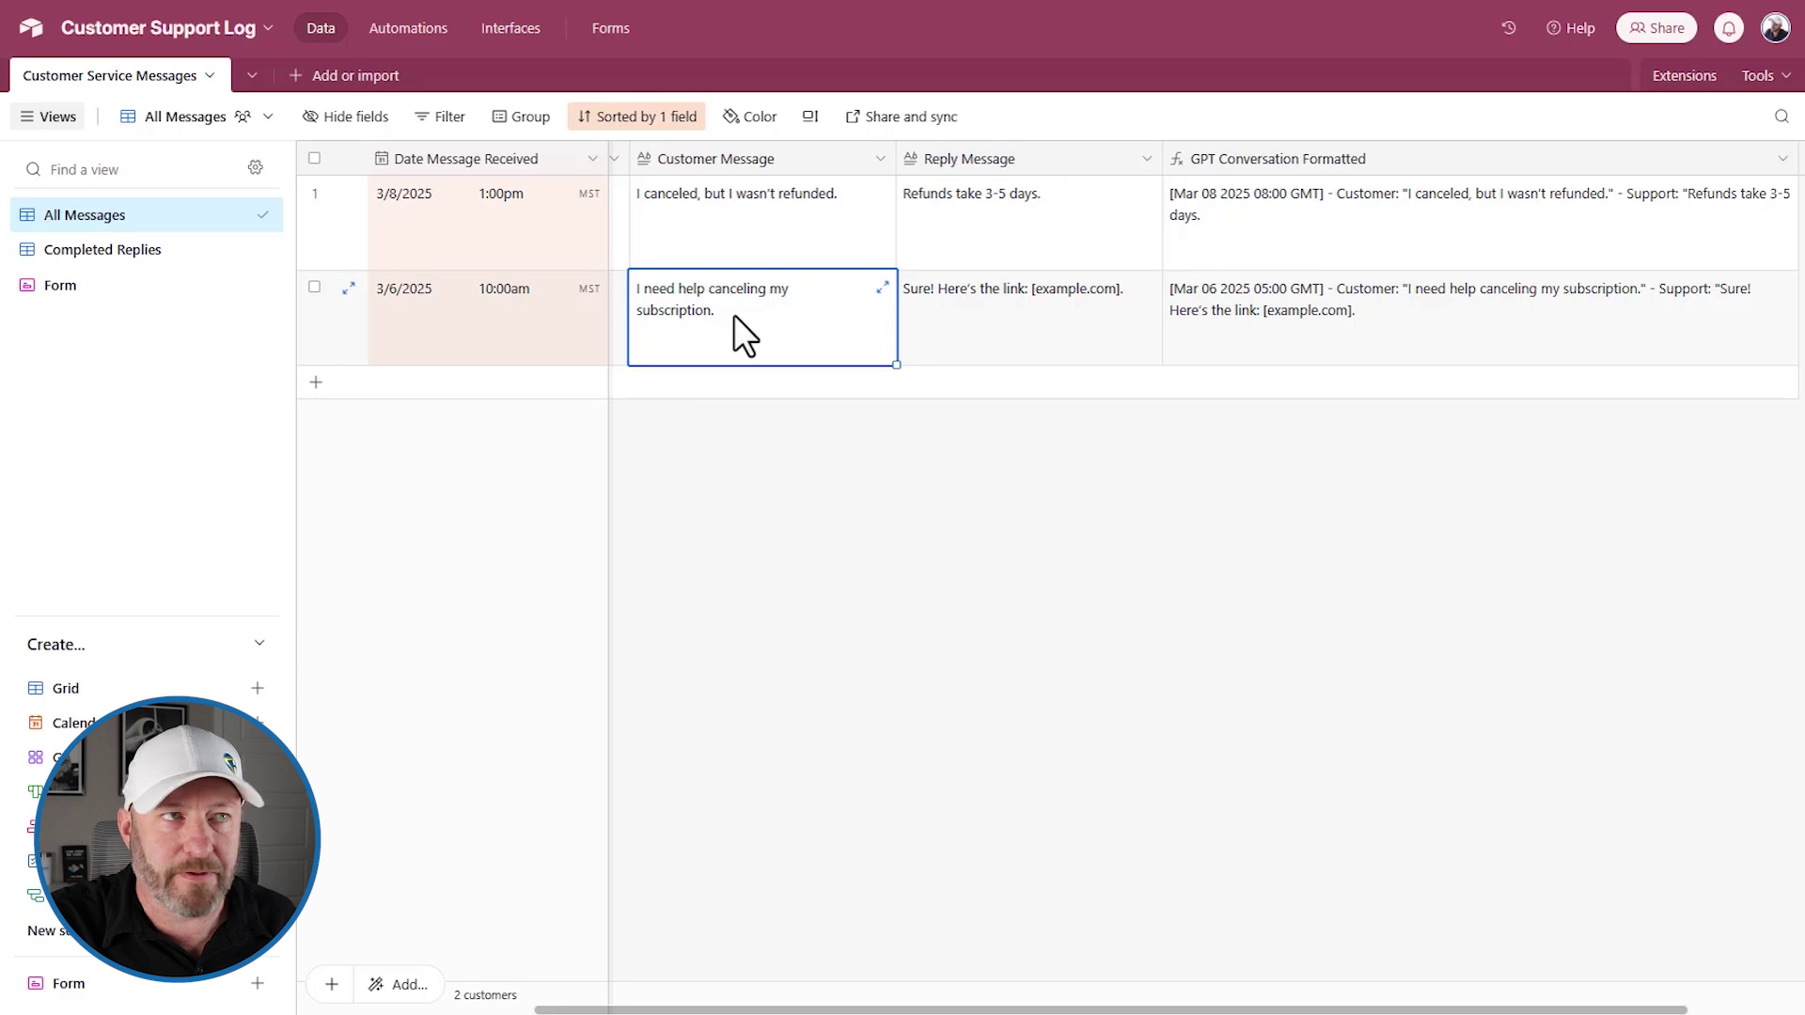
{"action": "left_click", "coordinate": [985, 308]}
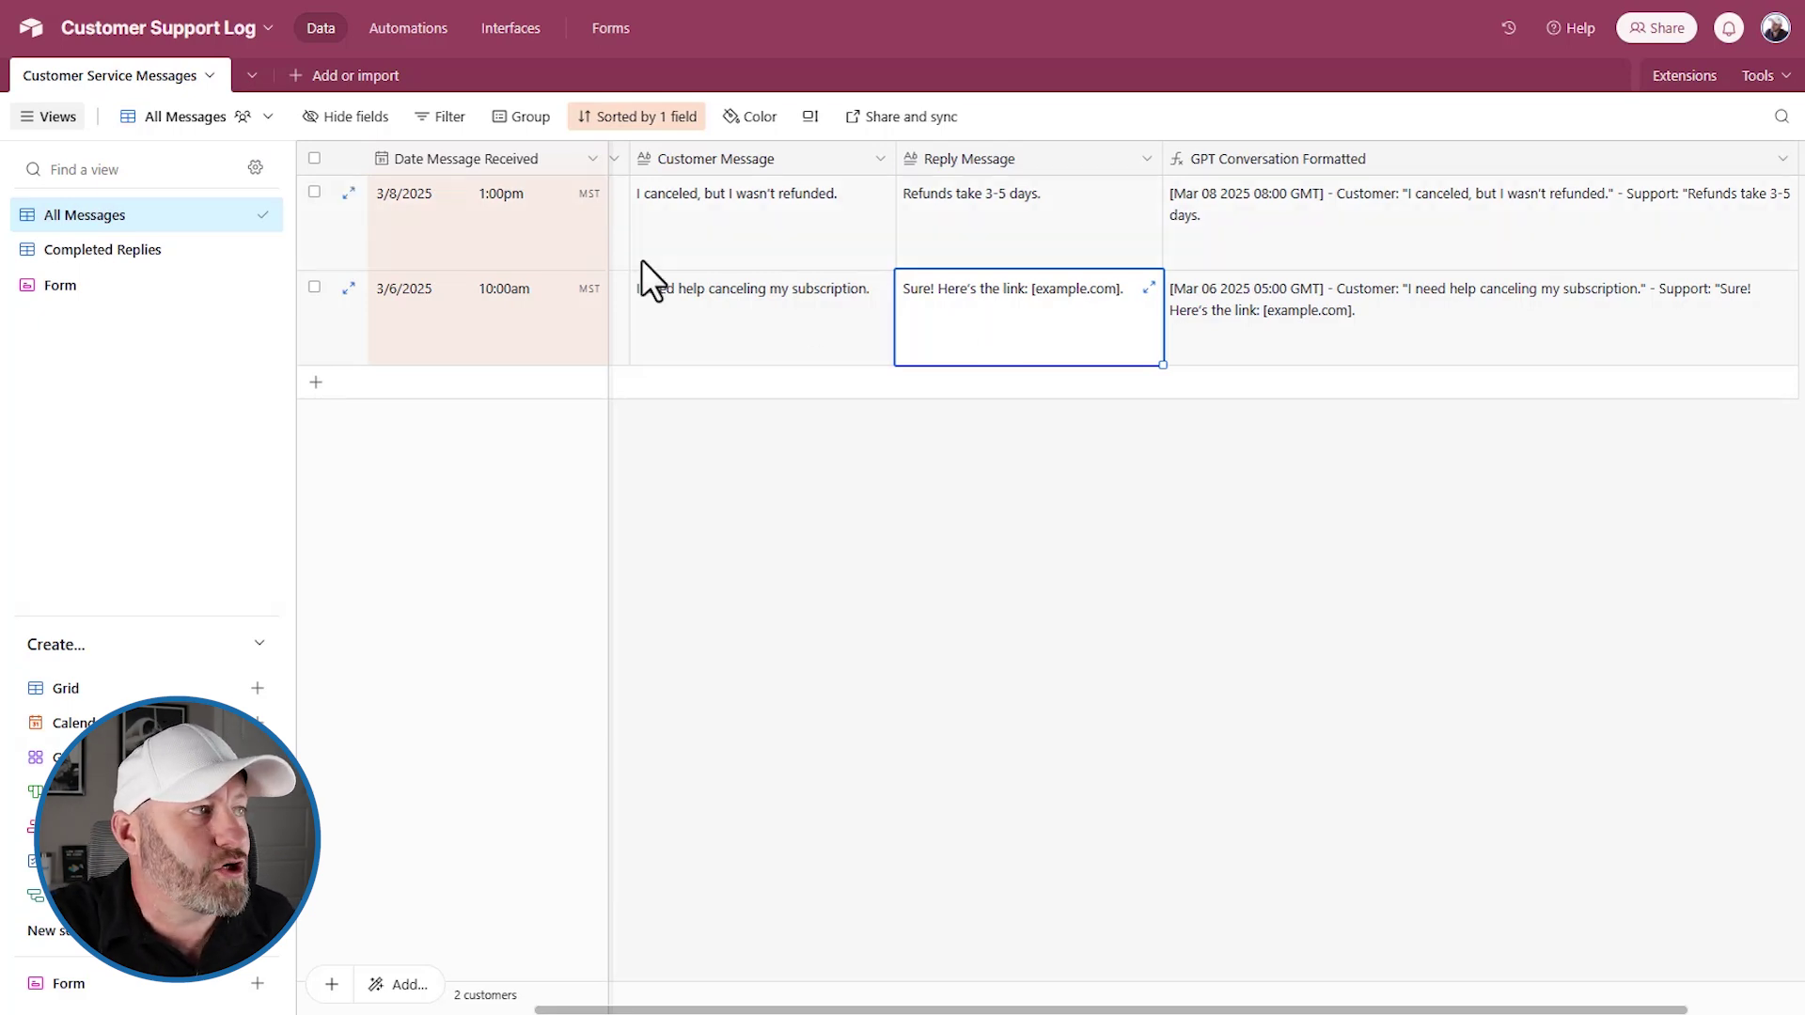
{"action": "left_click", "coordinate": [414, 244]}
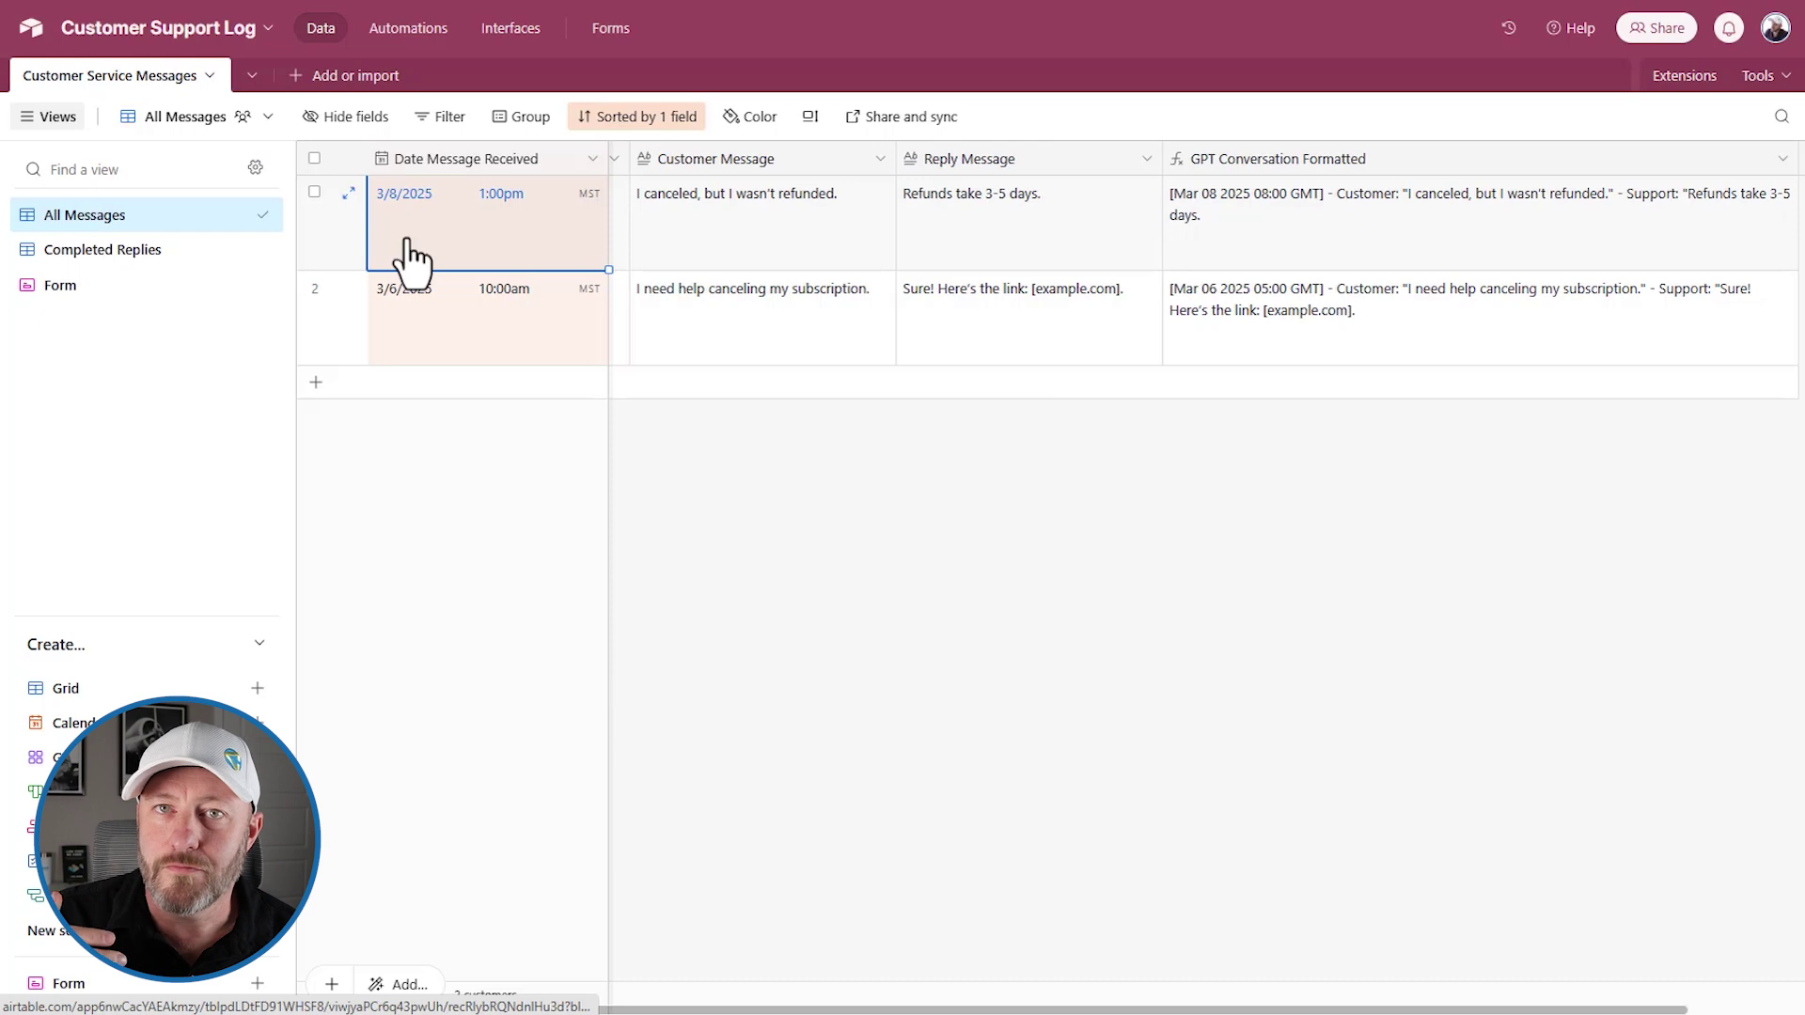
{"action": "left_click", "coordinate": [741, 231]}
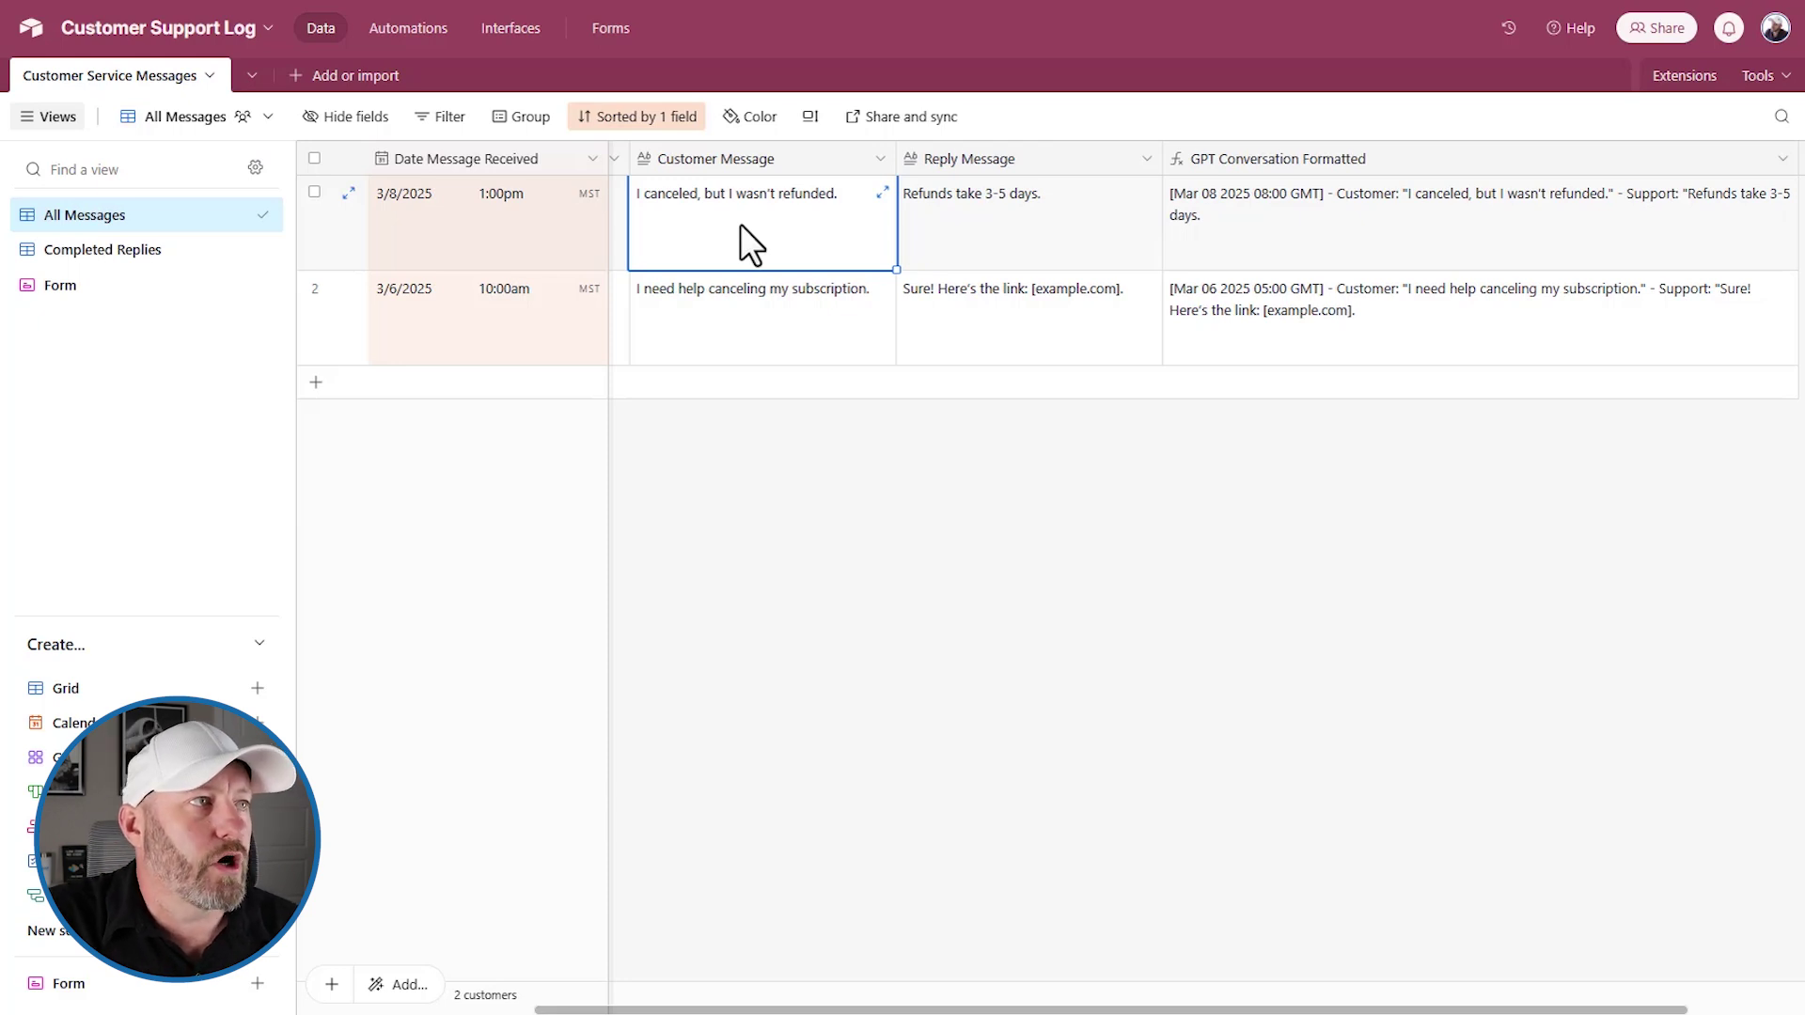
{"action": "left_click", "coordinate": [999, 235]}
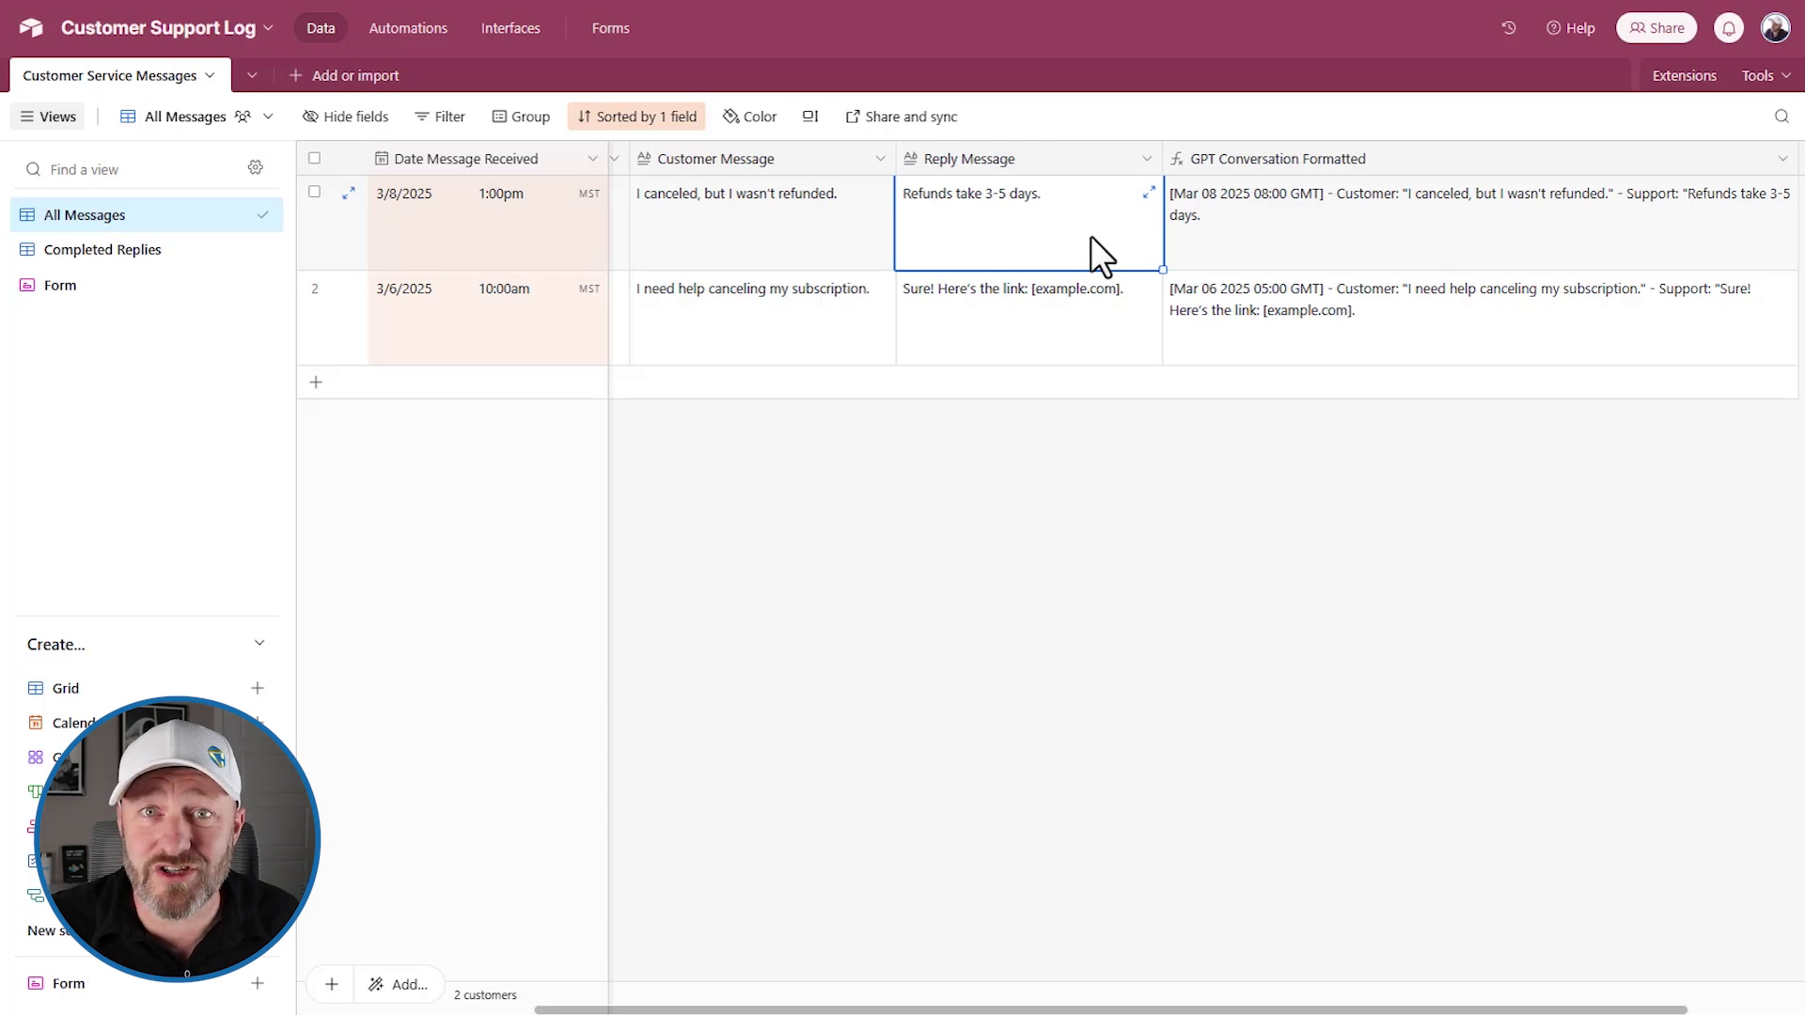
{"action": "left_click", "coordinate": [1057, 320]}
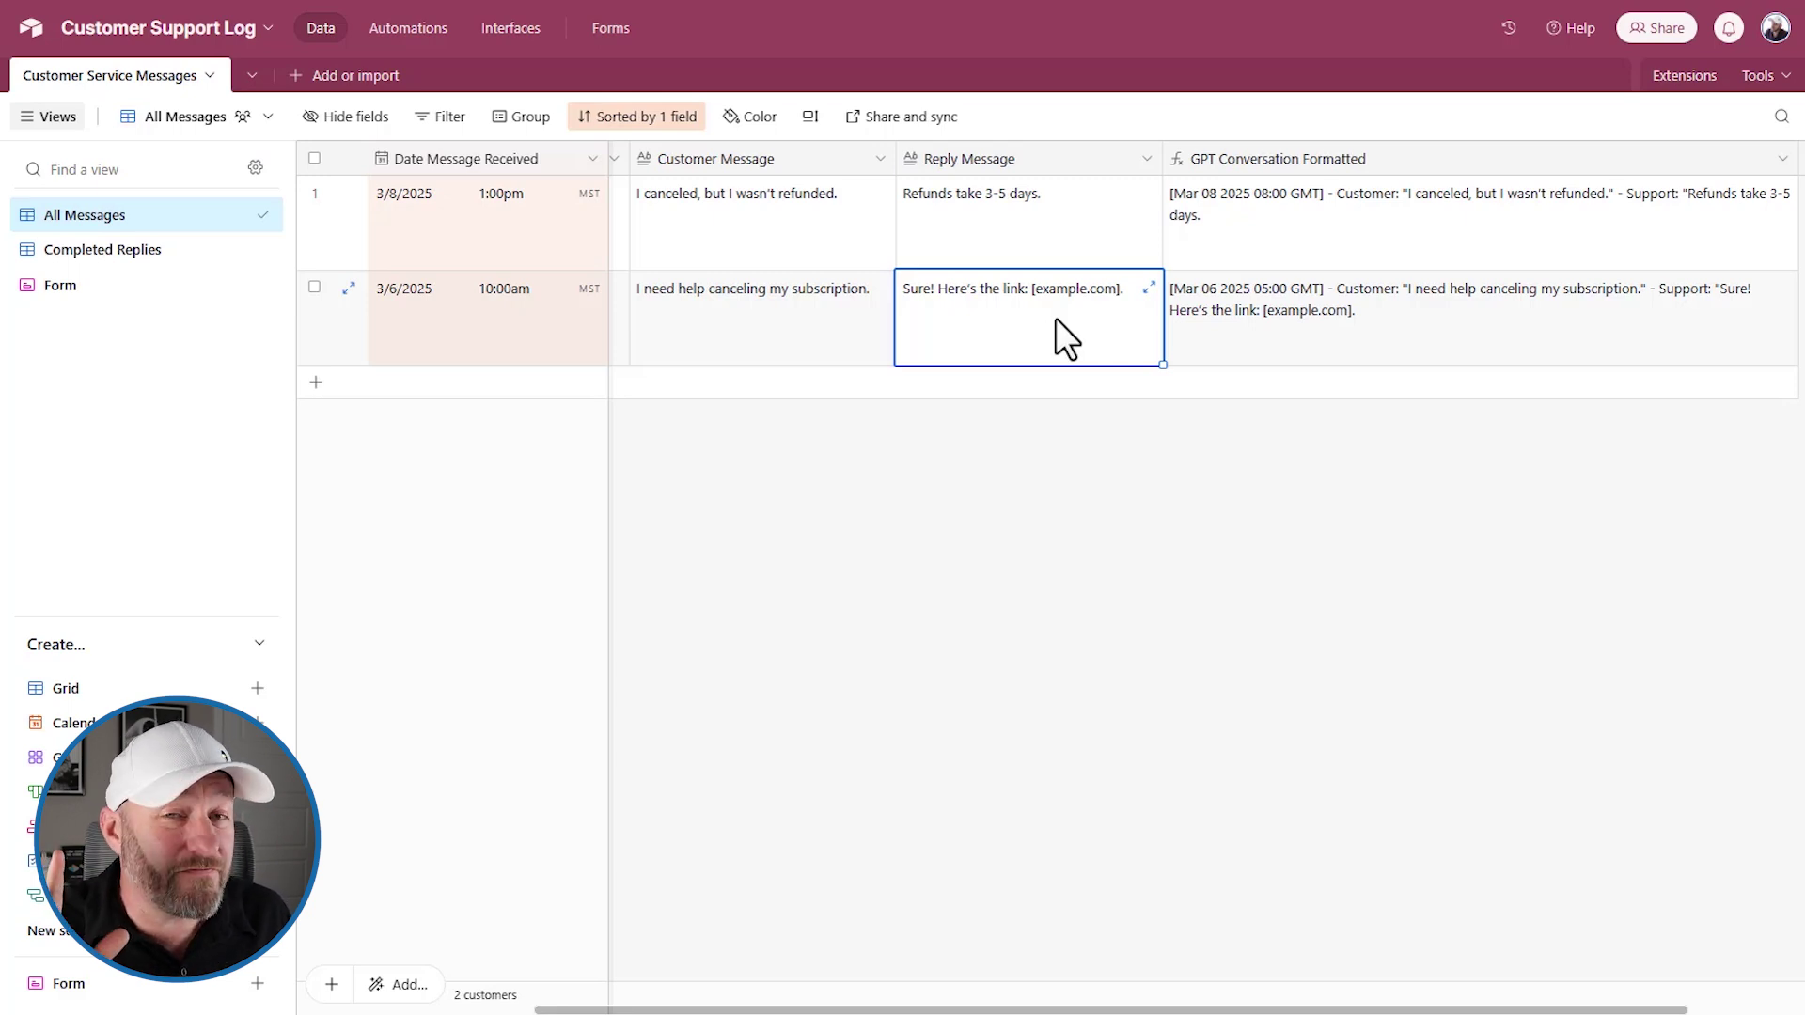
{"action": "scroll", "coordinate": [1051, 607], "scroll_direction": "right", "scroll_amount": 2}
{"action": "left_click", "coordinate": [1051, 607]}
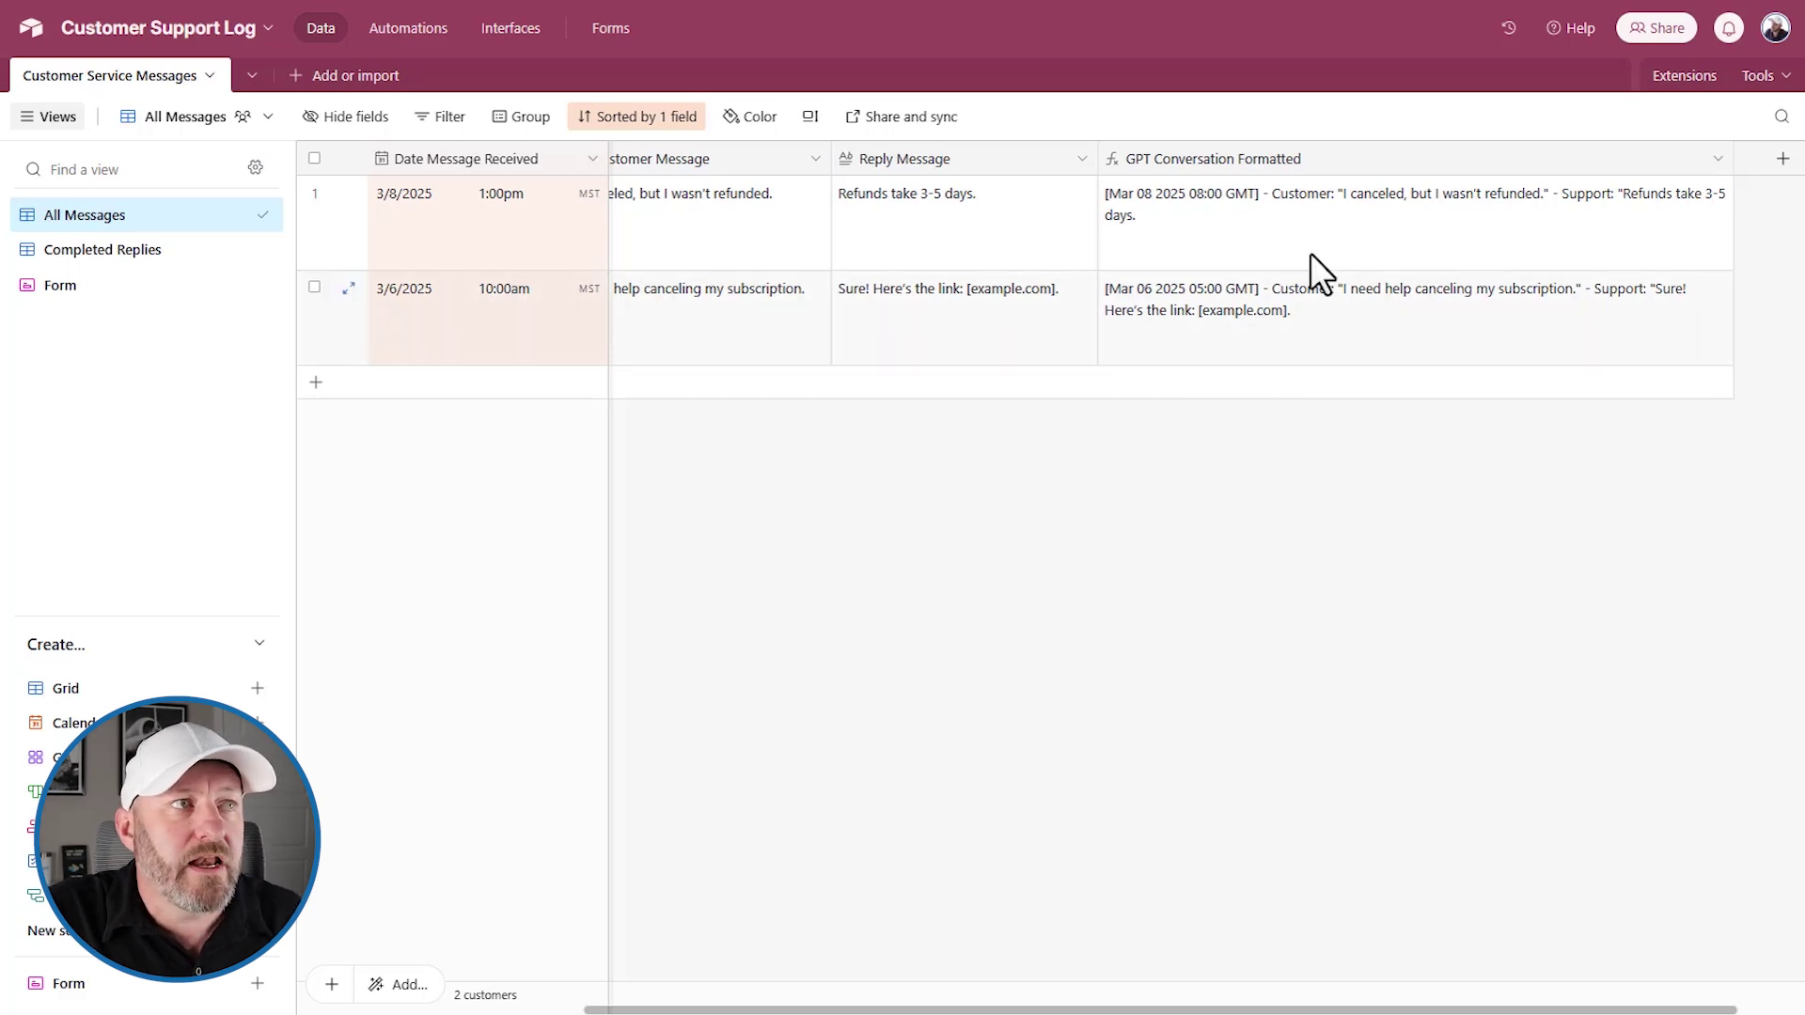
Save GPT Conversation Formatted's CONCATENATE formula joining DATETIME_FORMAT date, message and reply, then select row 1's result
{"action": "double_click", "coordinate": [1227, 166]}
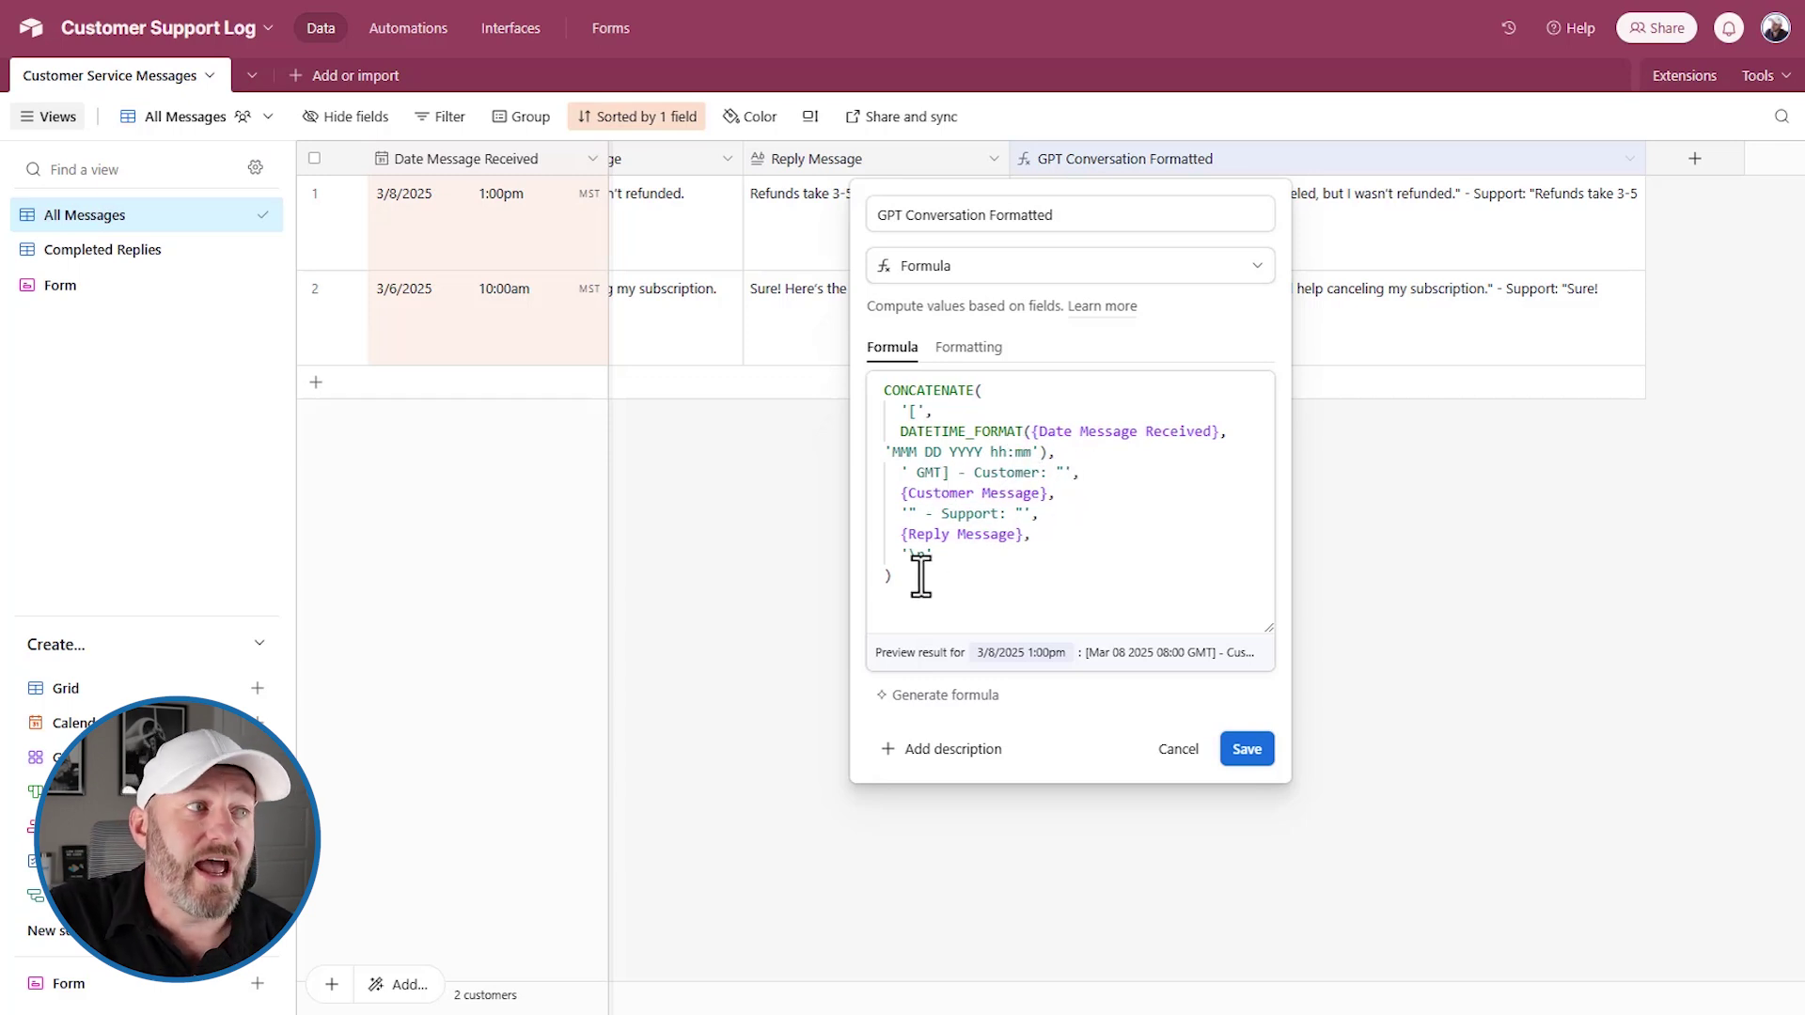
{"action": "left_click", "coordinate": [1246, 748]}
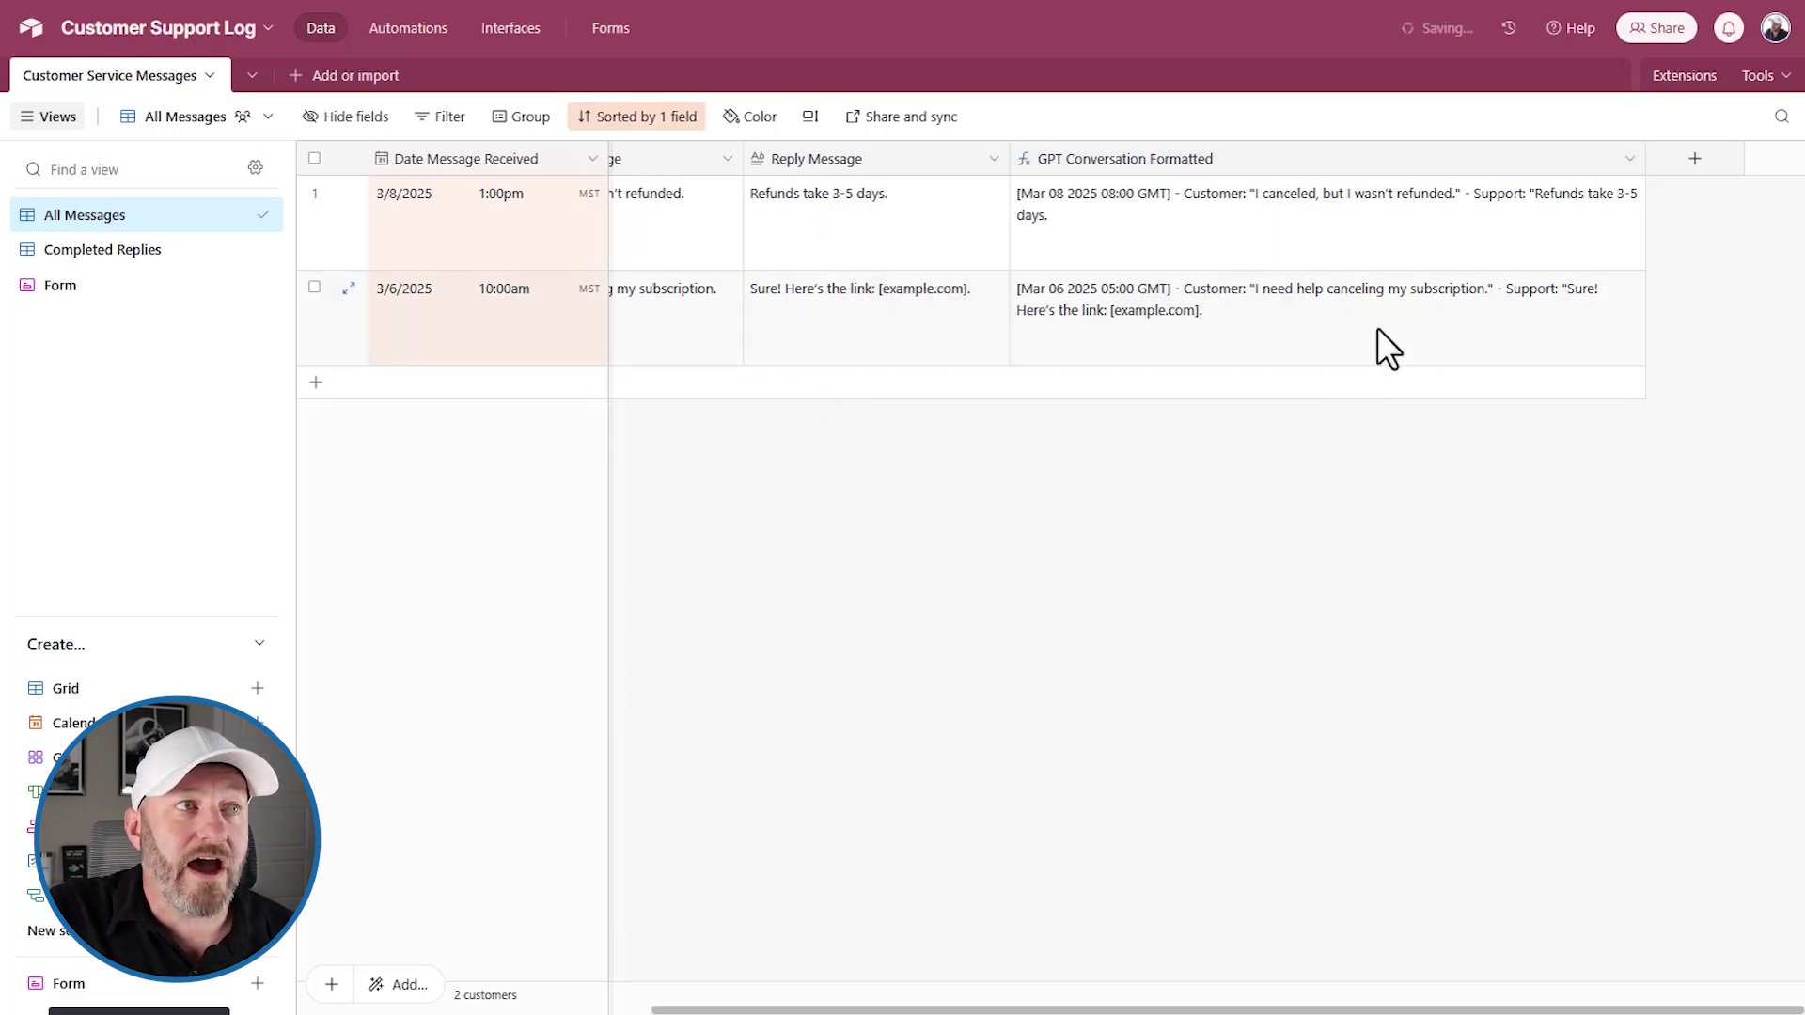
{"action": "left_click", "coordinate": [1280, 240]}
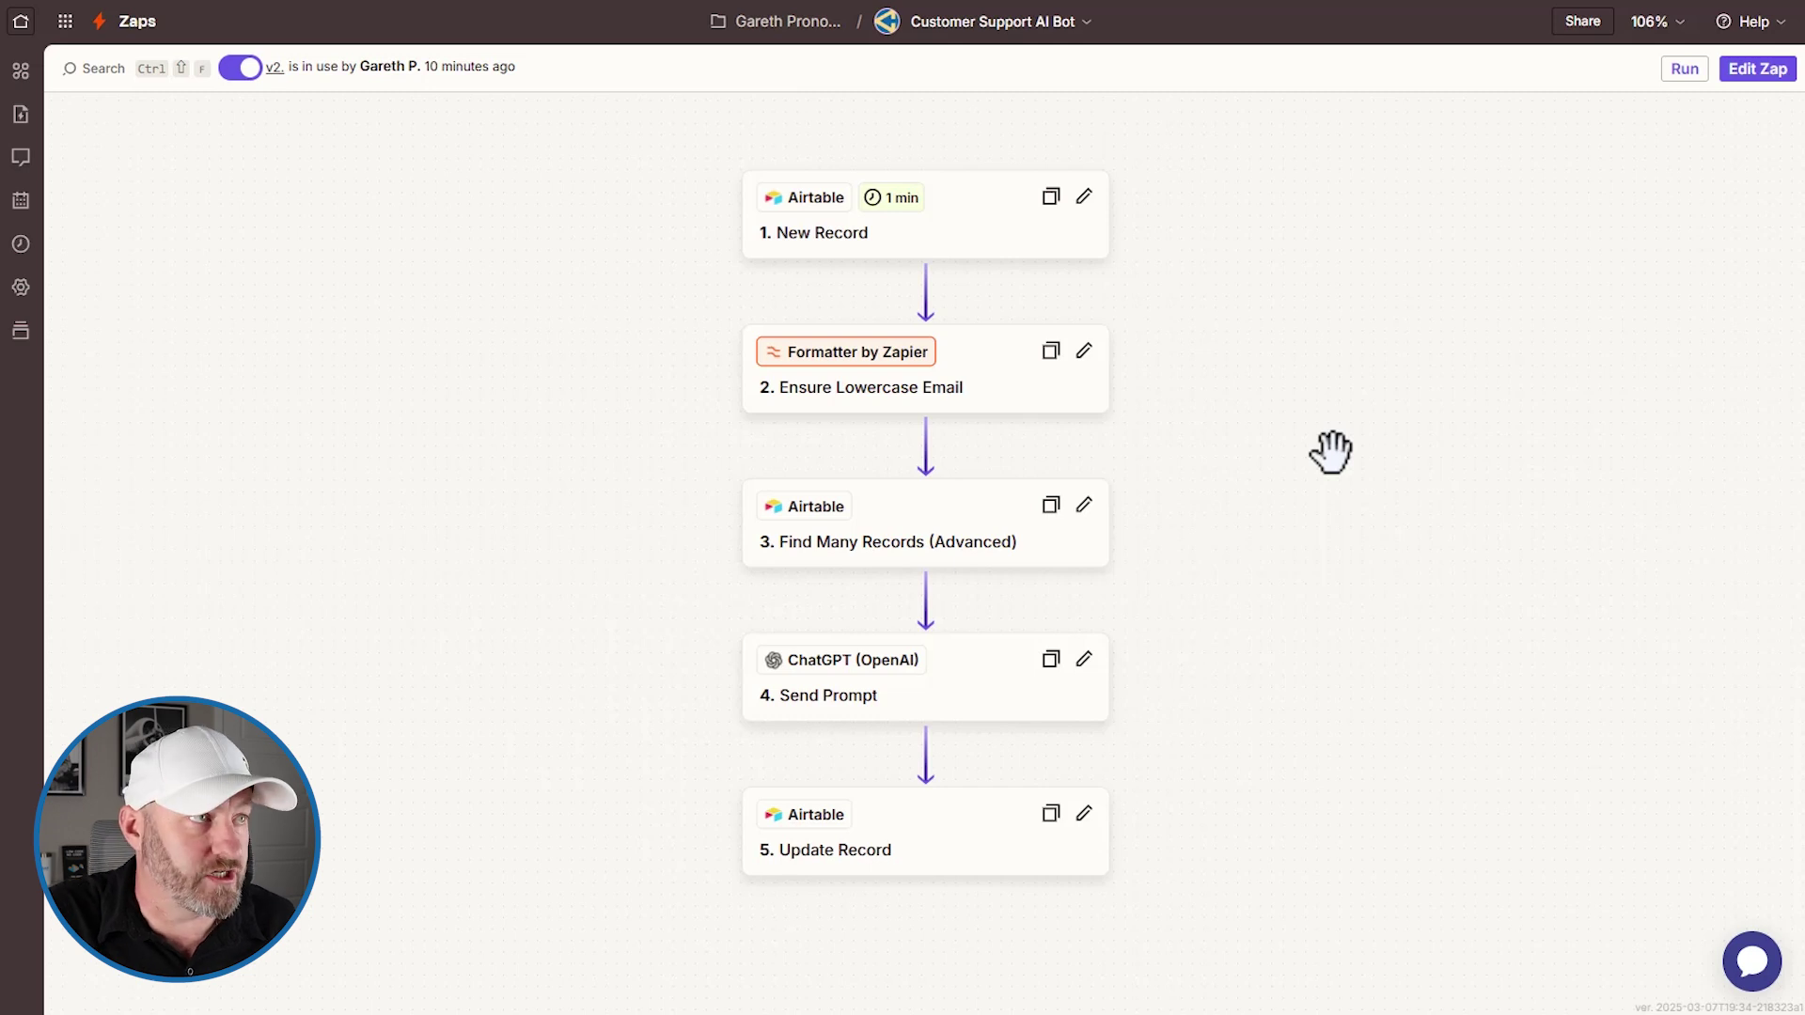
Show step 1 New Record, watching Customer Service Messages in the Customer Support Log base
{"action": "left_click", "coordinate": [963, 250]}
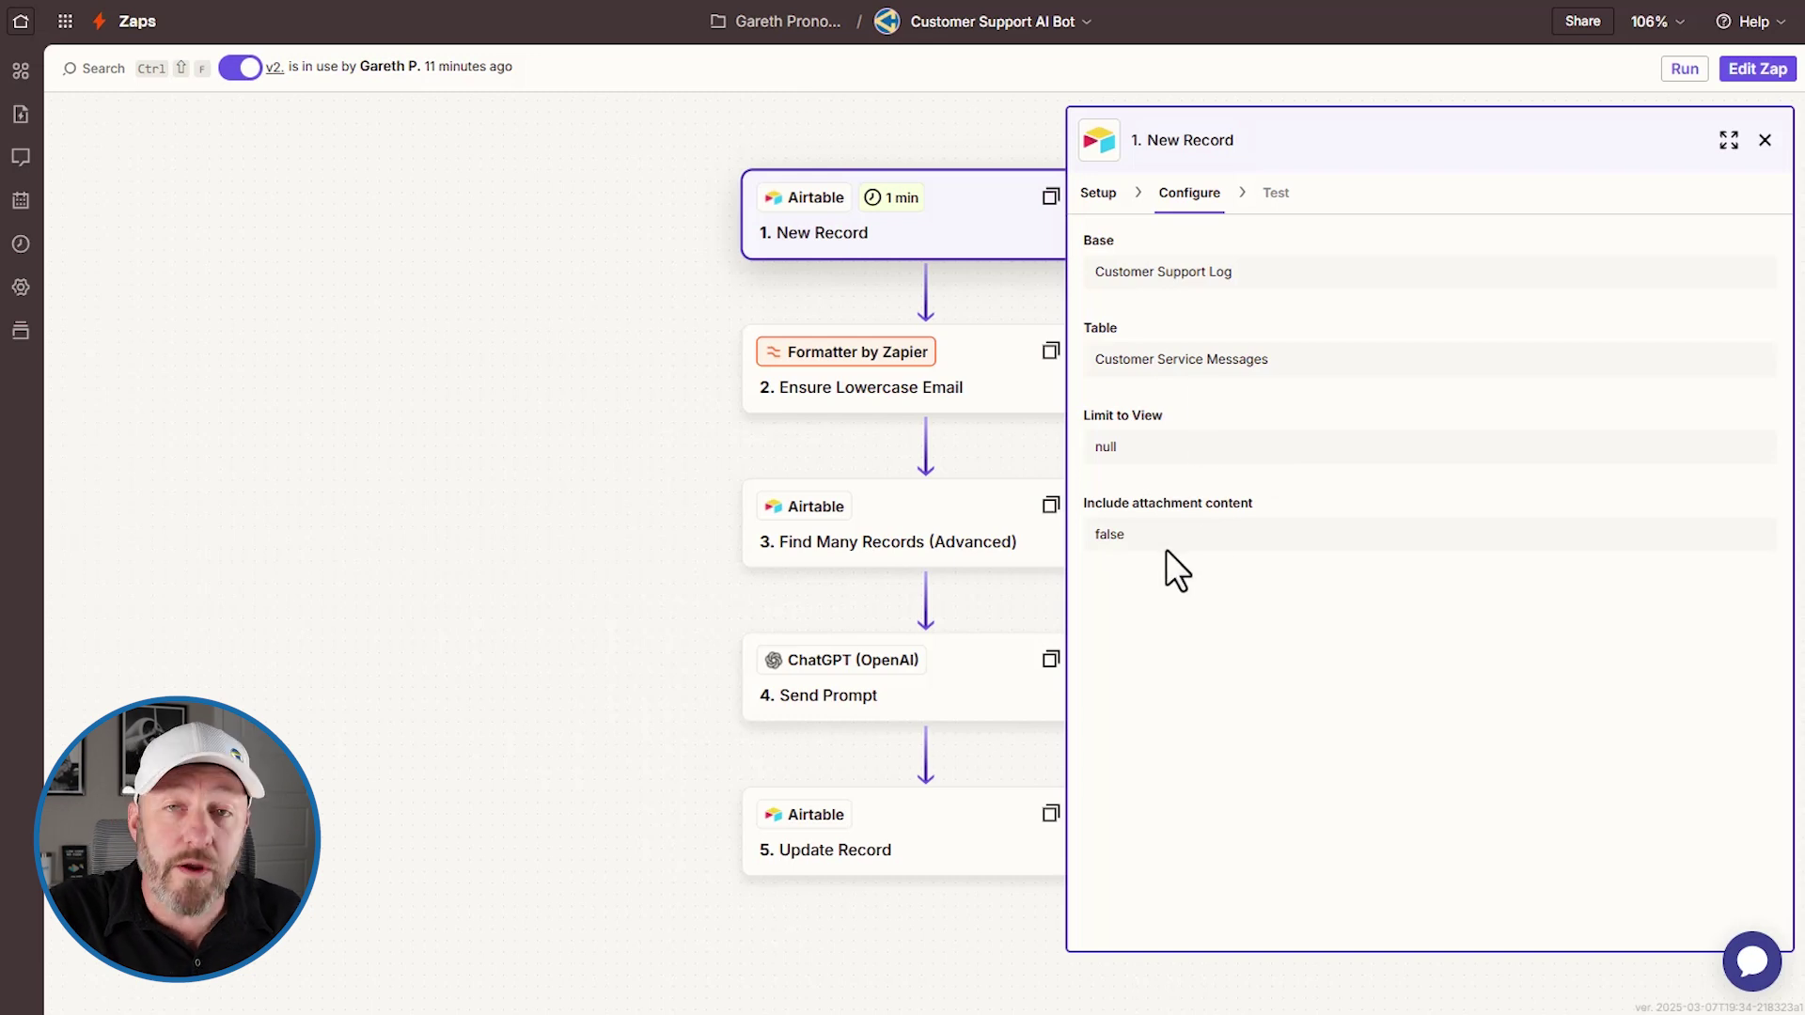
Review the trigger's app, event, account, base and table, then bring up Ensure Lowercase Email
{"action": "left_click", "coordinate": [1106, 199]}
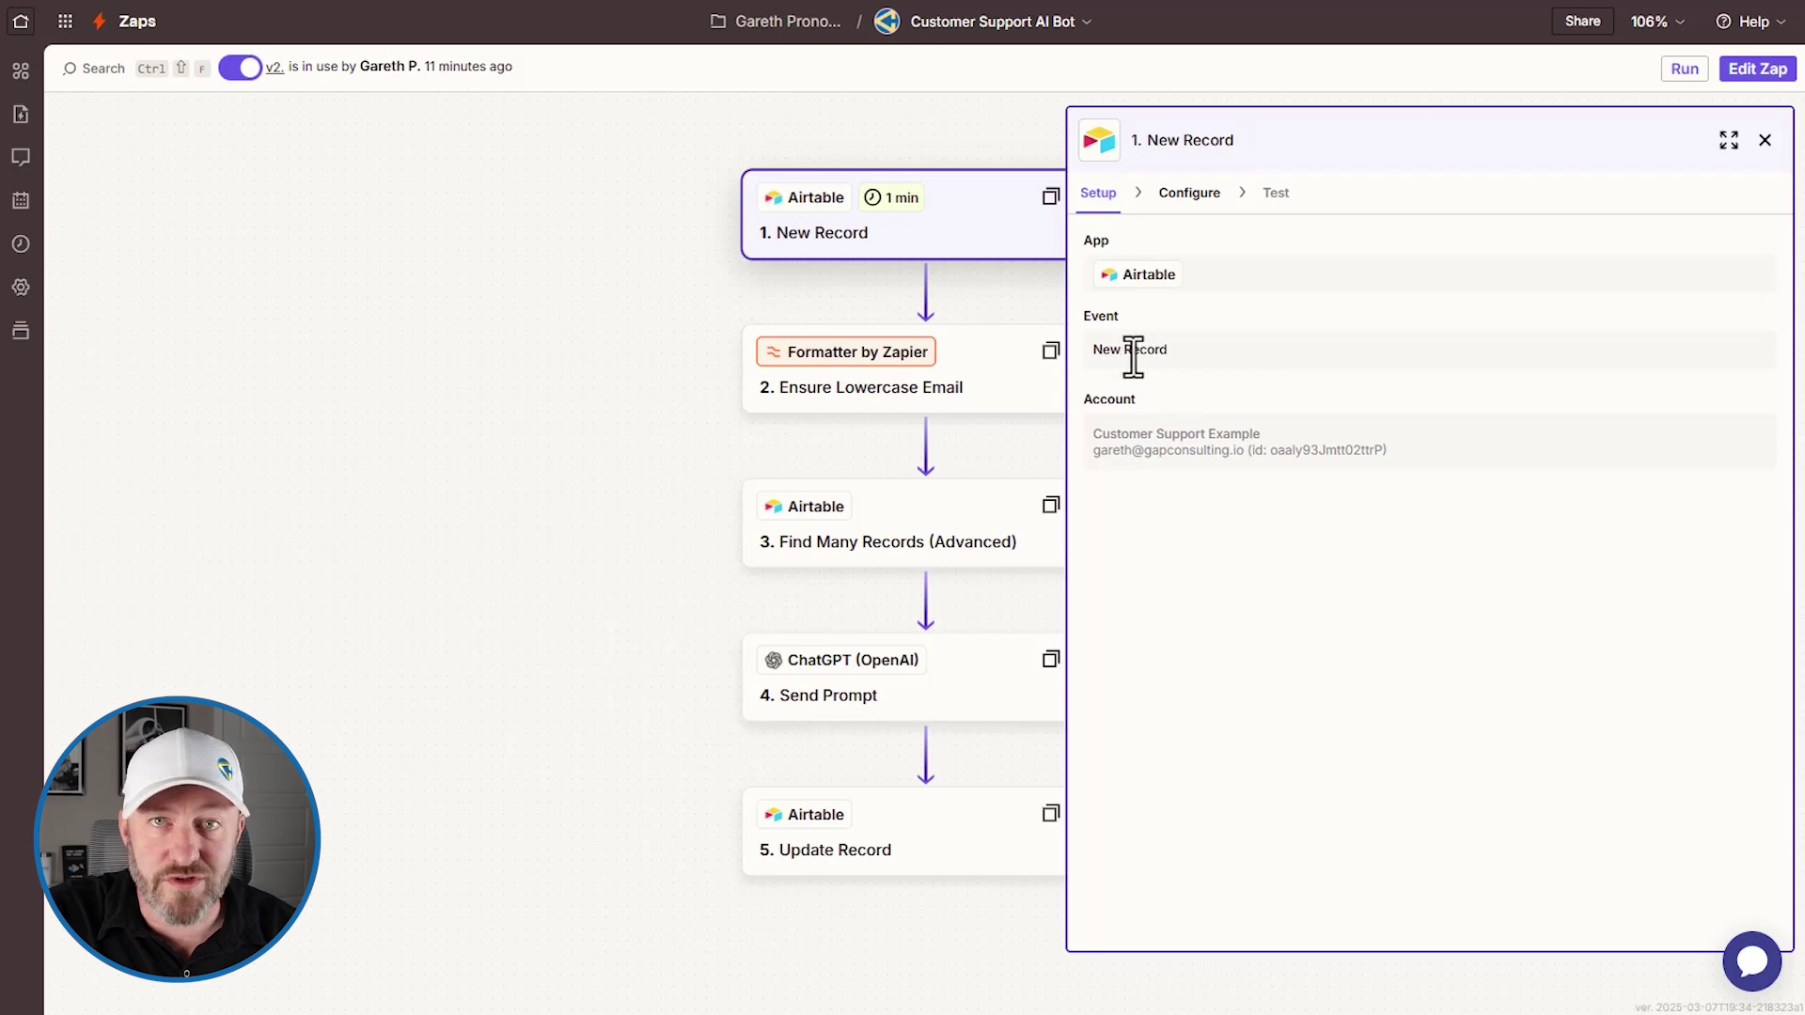
{"action": "left_click", "coordinate": [1189, 192]}
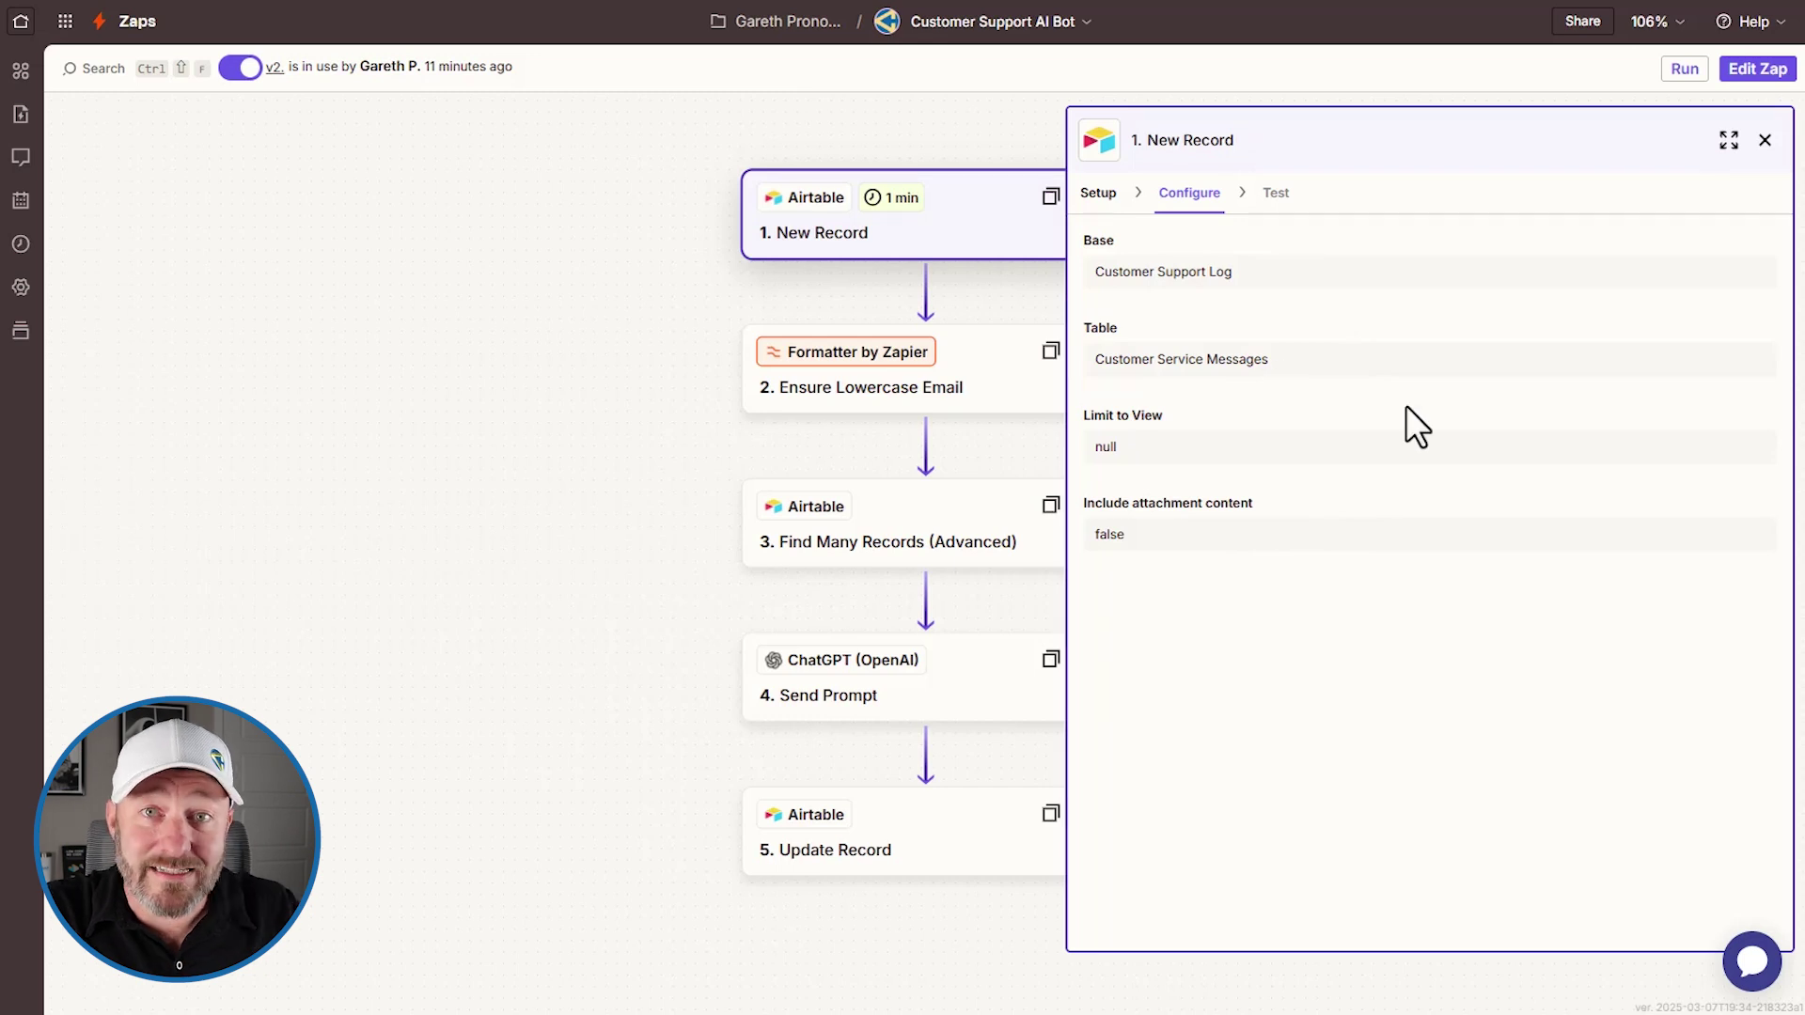
{"action": "left_click", "coordinate": [985, 386]}
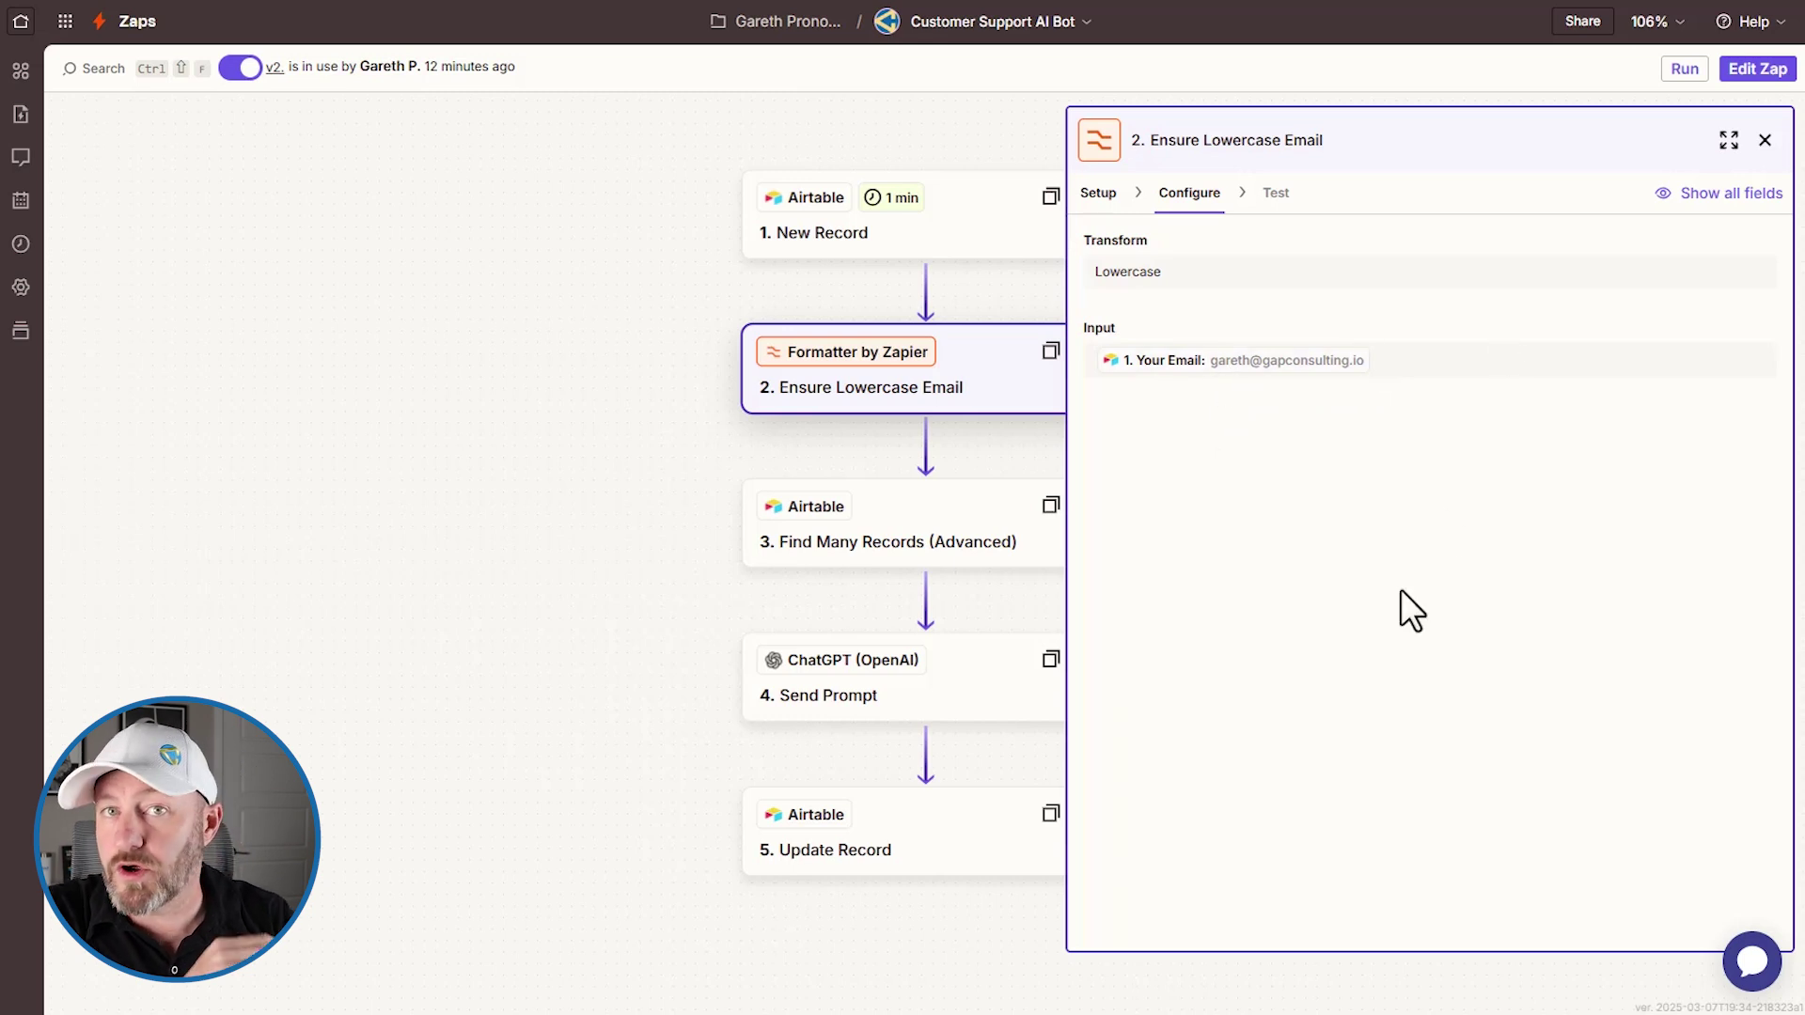
Check the formatter's app, event and lowercase transform, then bring up Find Many Records (Advanced)
{"action": "left_click", "coordinate": [1100, 196]}
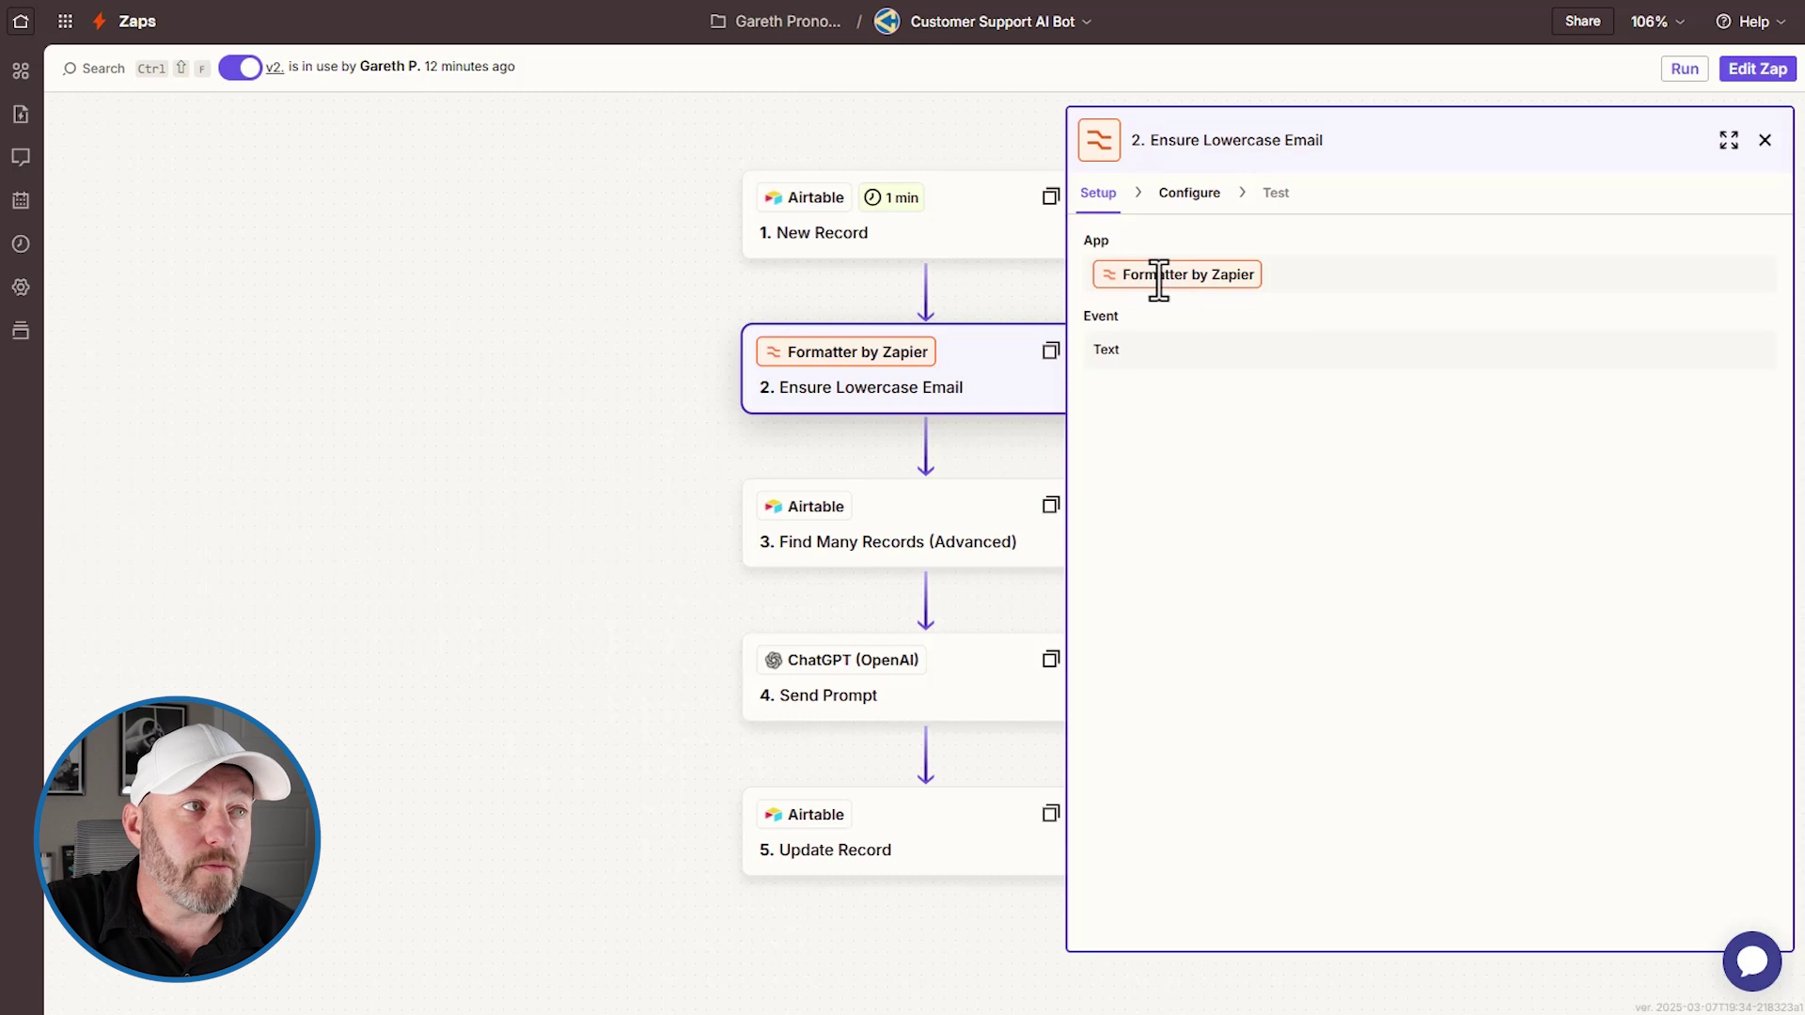
{"action": "left_click", "coordinate": [1189, 196]}
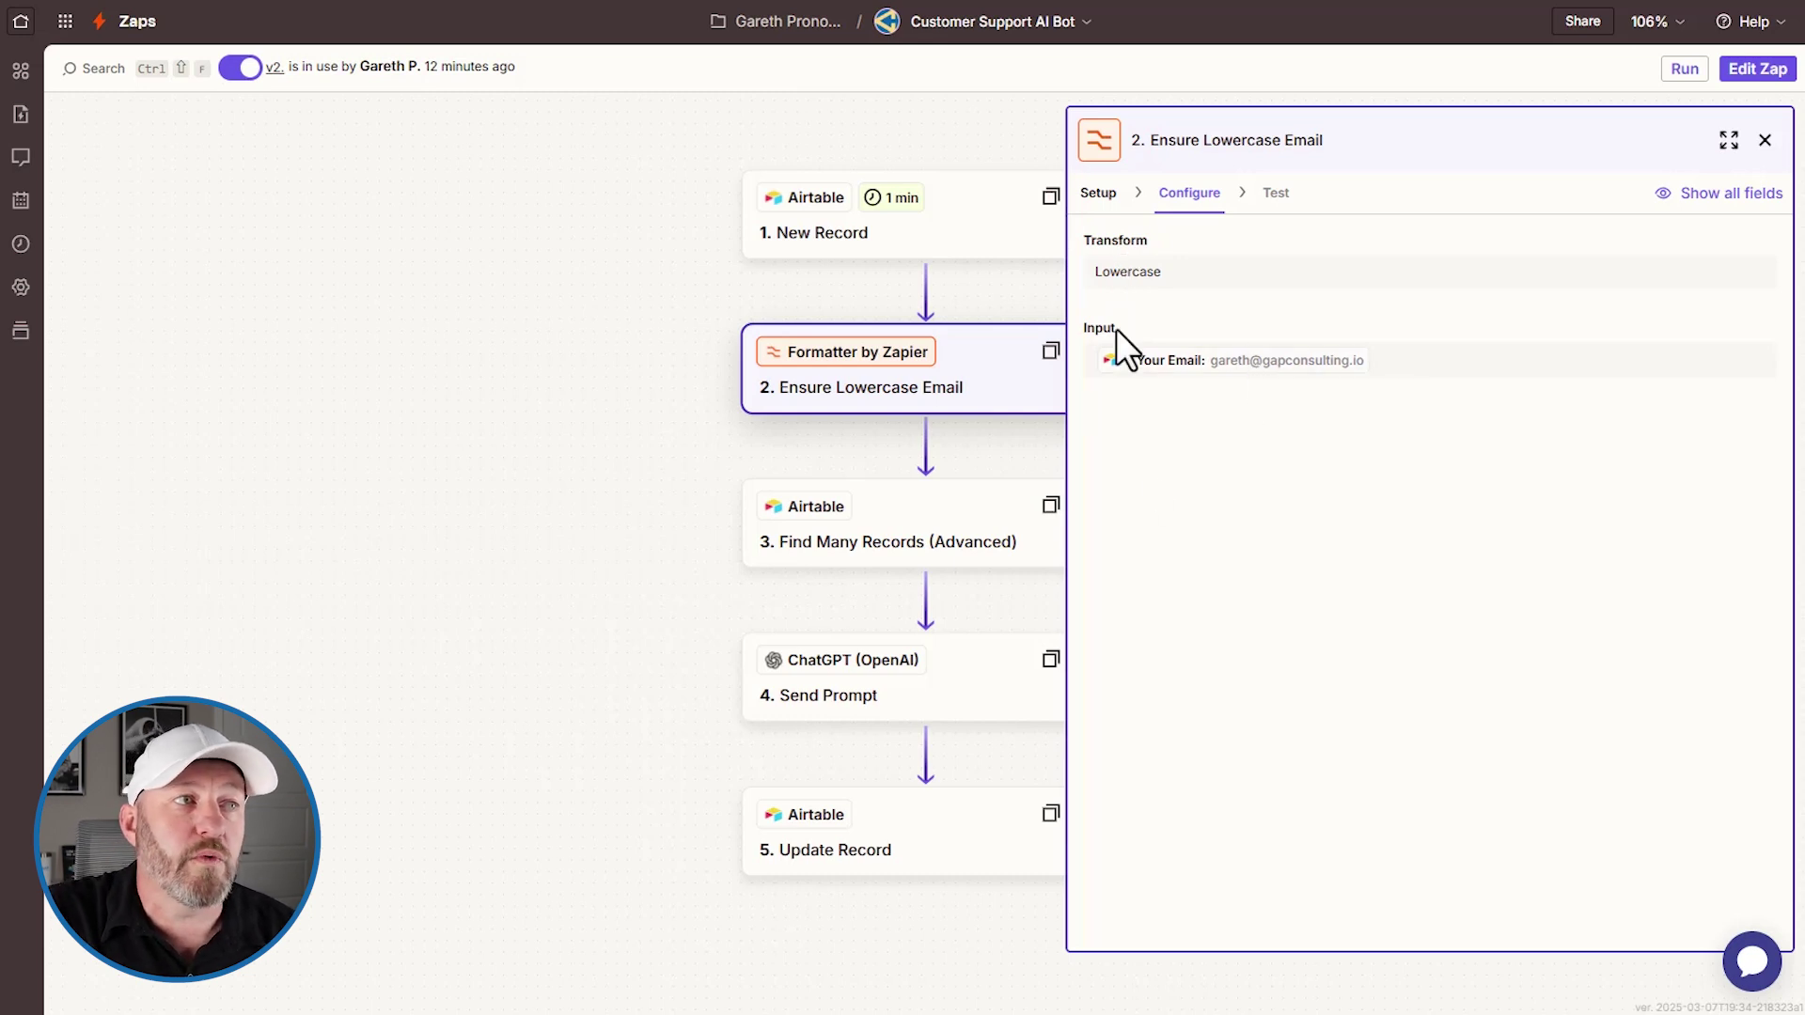
{"action": "left_click", "coordinate": [874, 534]}
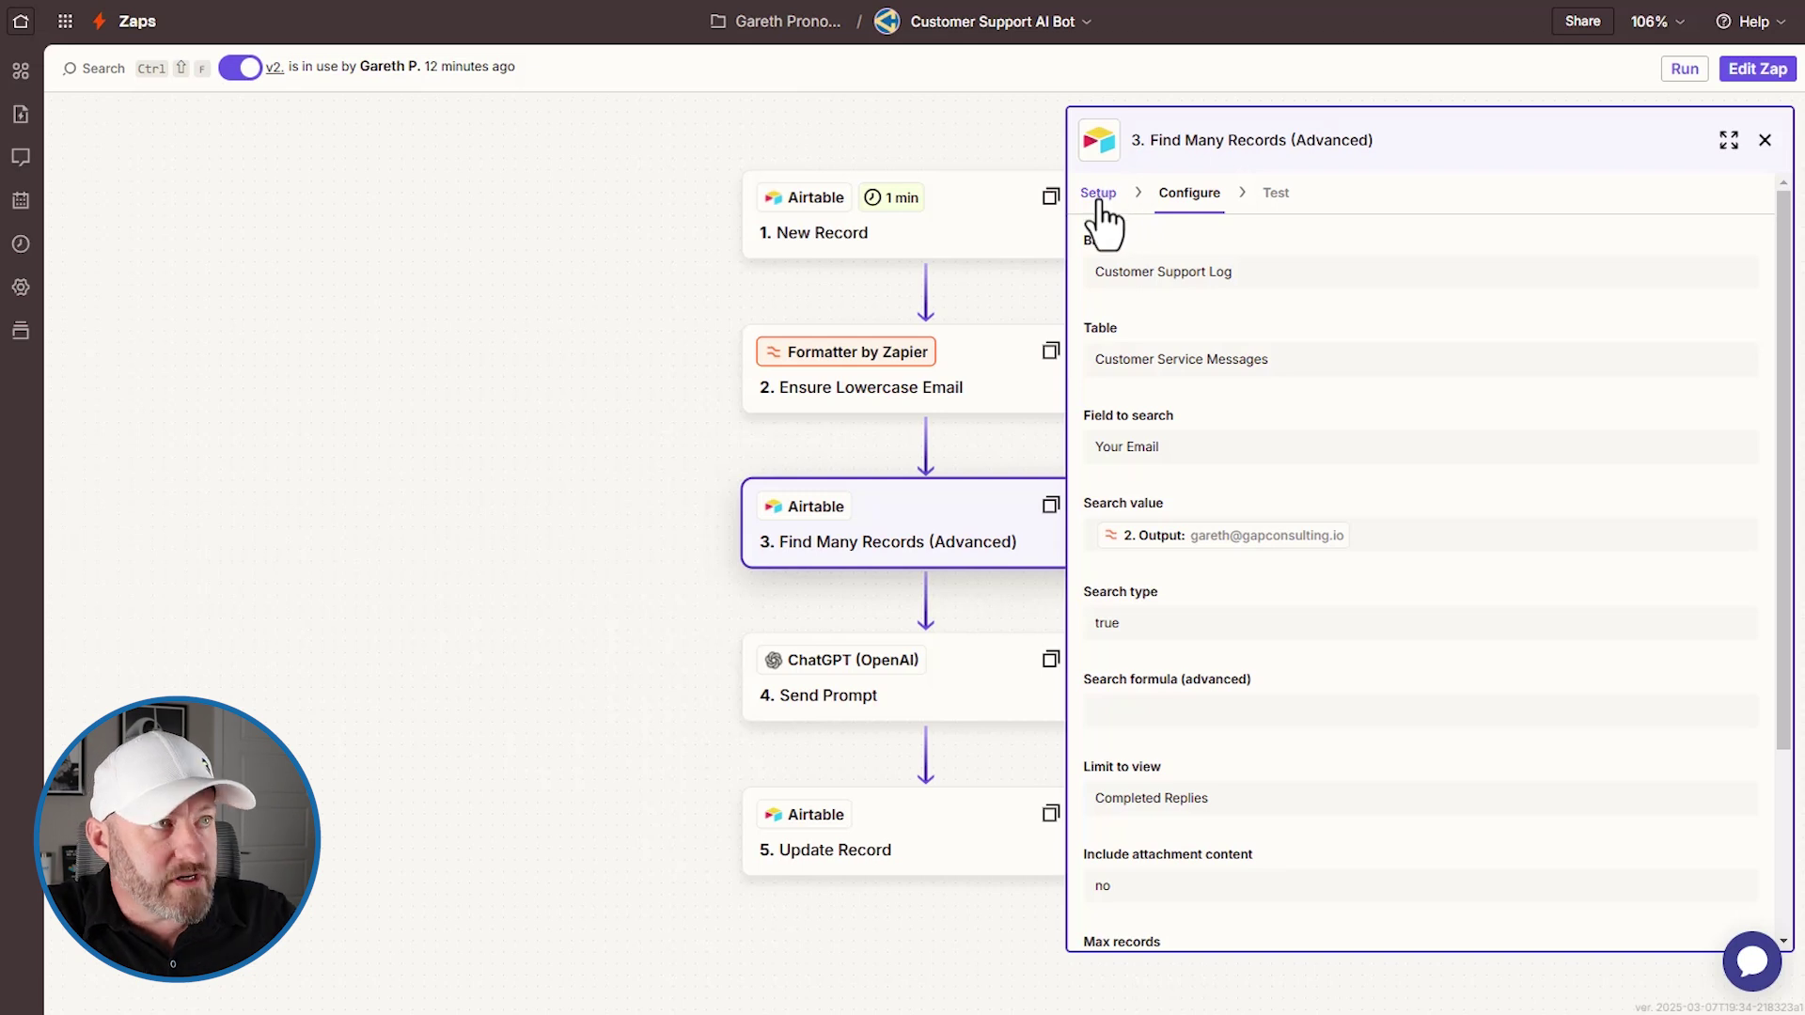
Review step 3's app, event, account, base, table and search fields down to the 10-record maximum
{"action": "left_click", "coordinate": [1100, 195]}
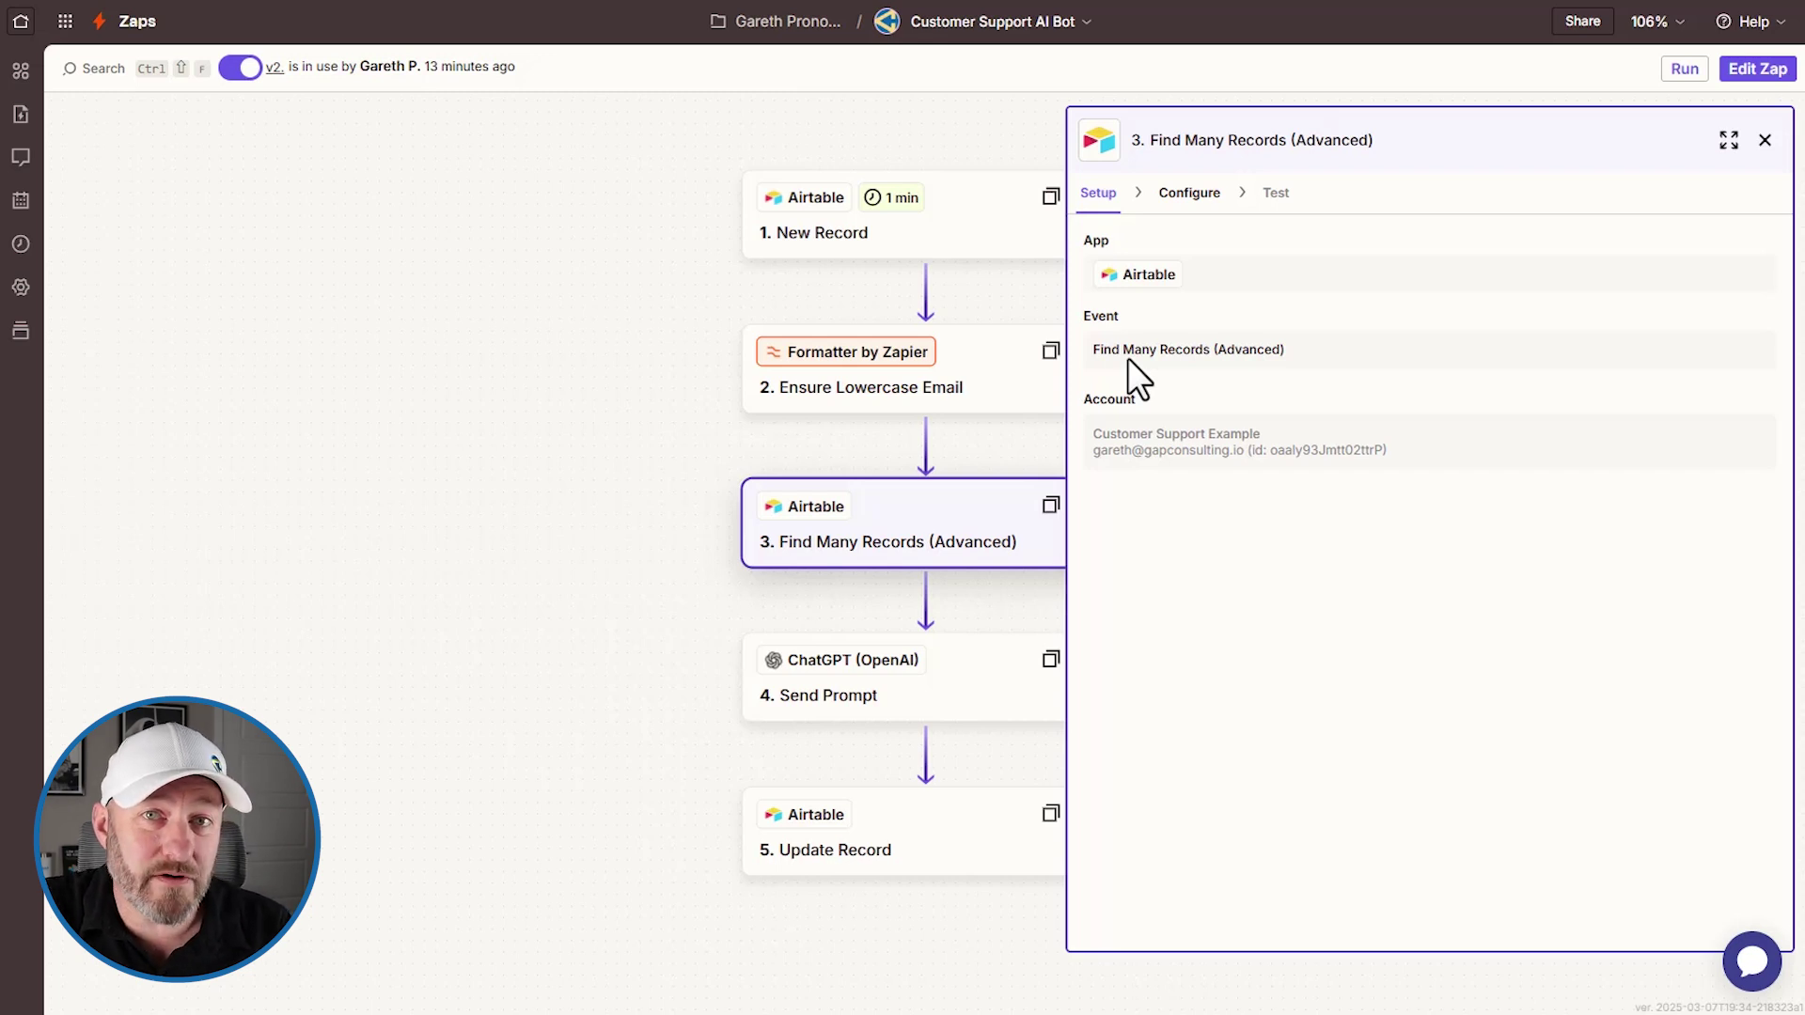
{"action": "left_click", "coordinate": [1183, 199]}
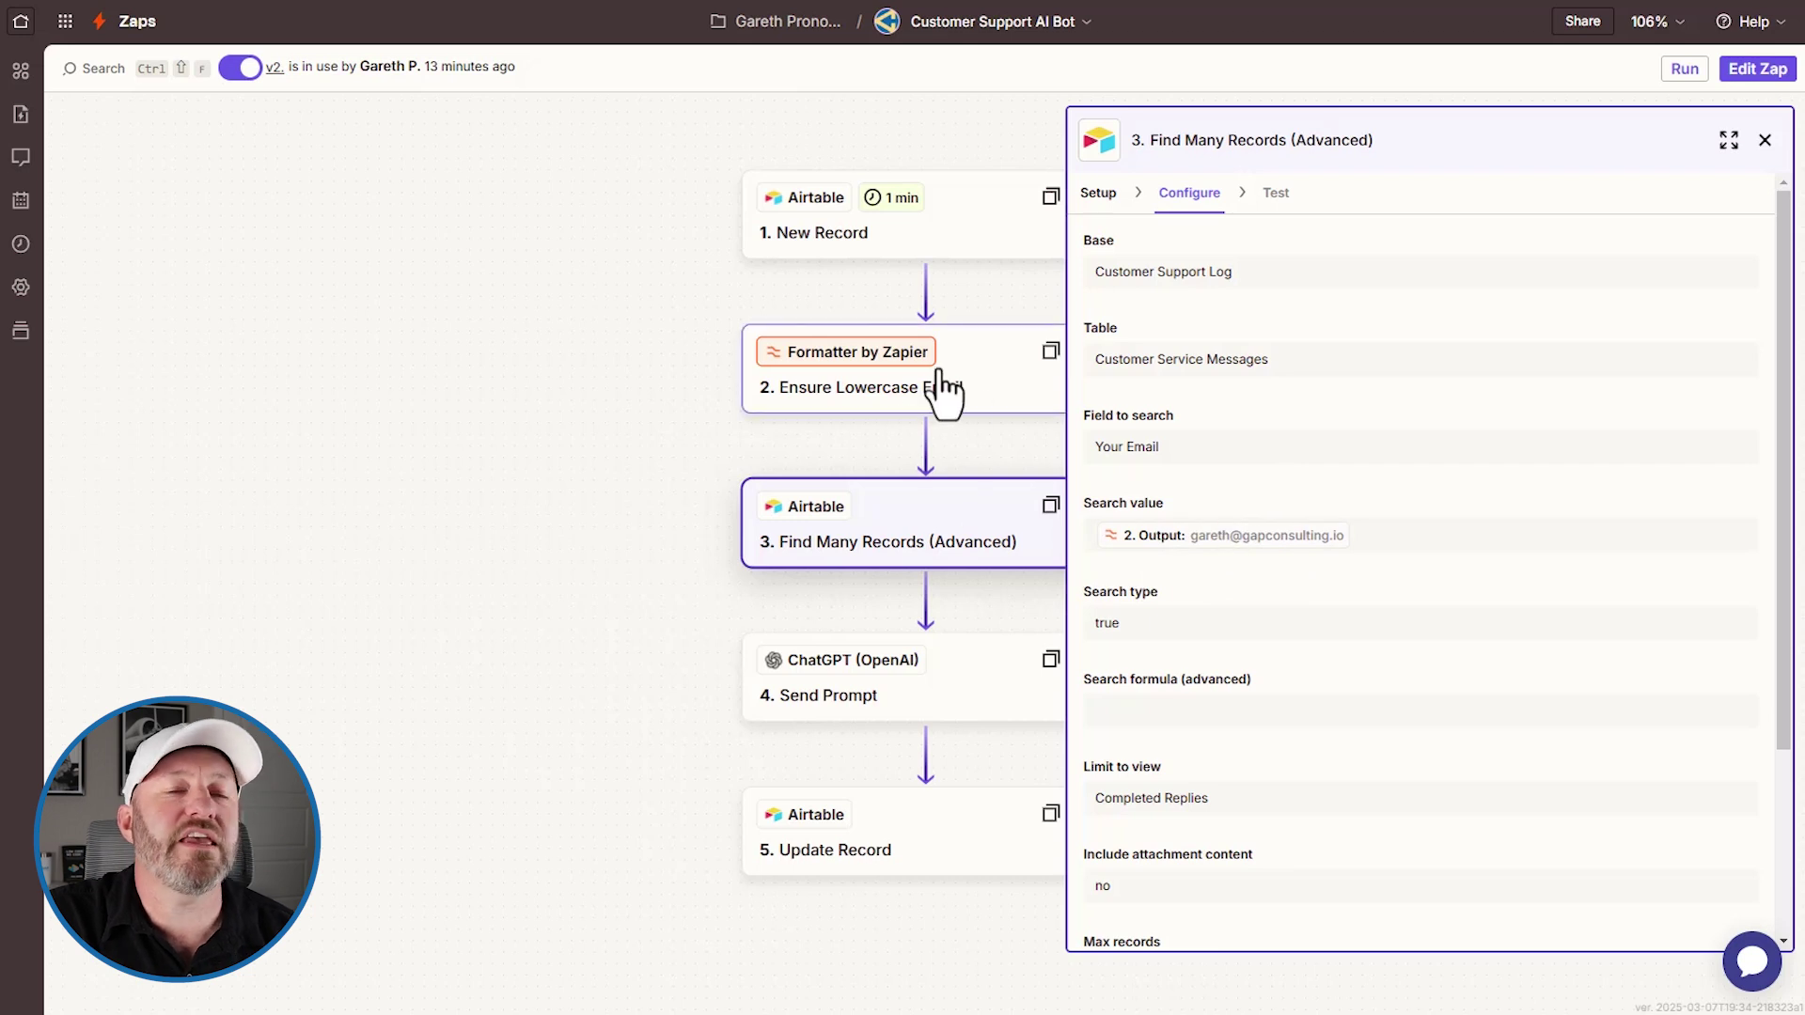
{"action": "scroll", "coordinate": [1373, 493], "scroll_direction": "down", "scroll_amount": 3}
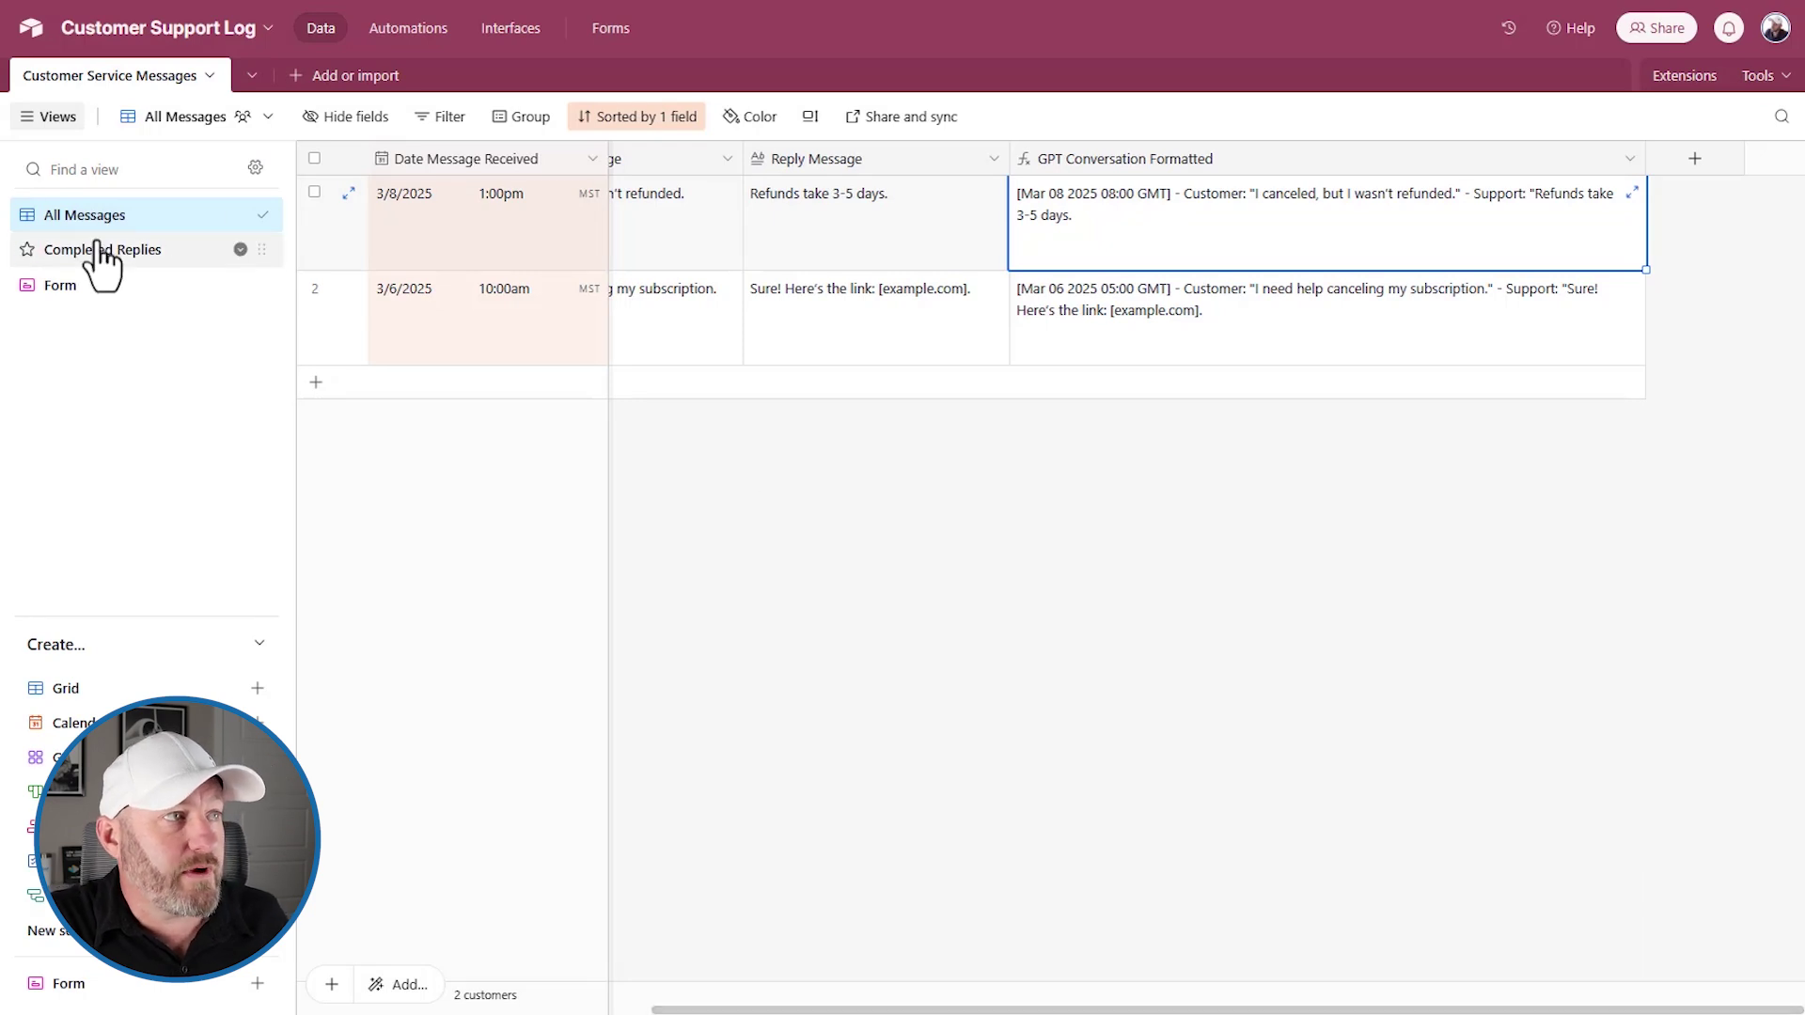
Inspect the Completed Replies view's Reply Message filter and date sort, then go back to Zapier
{"action": "left_click", "coordinate": [133, 255]}
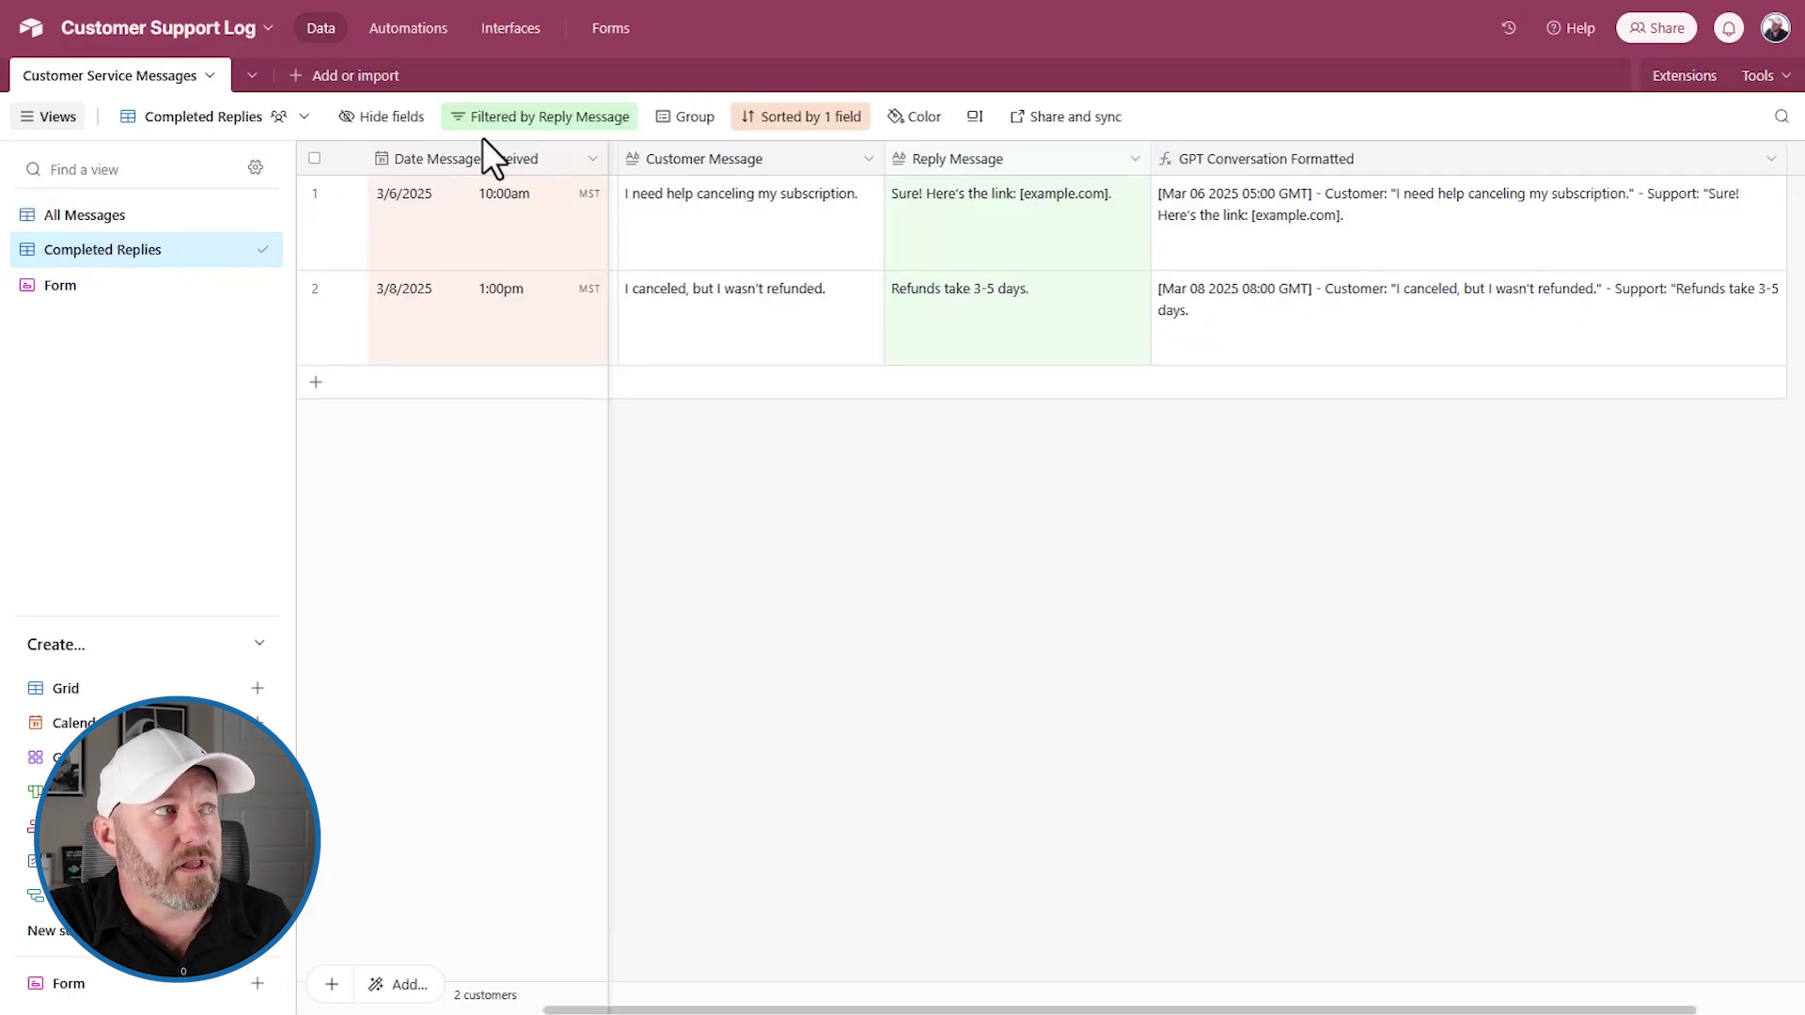
{"action": "left_click", "coordinate": [512, 116]}
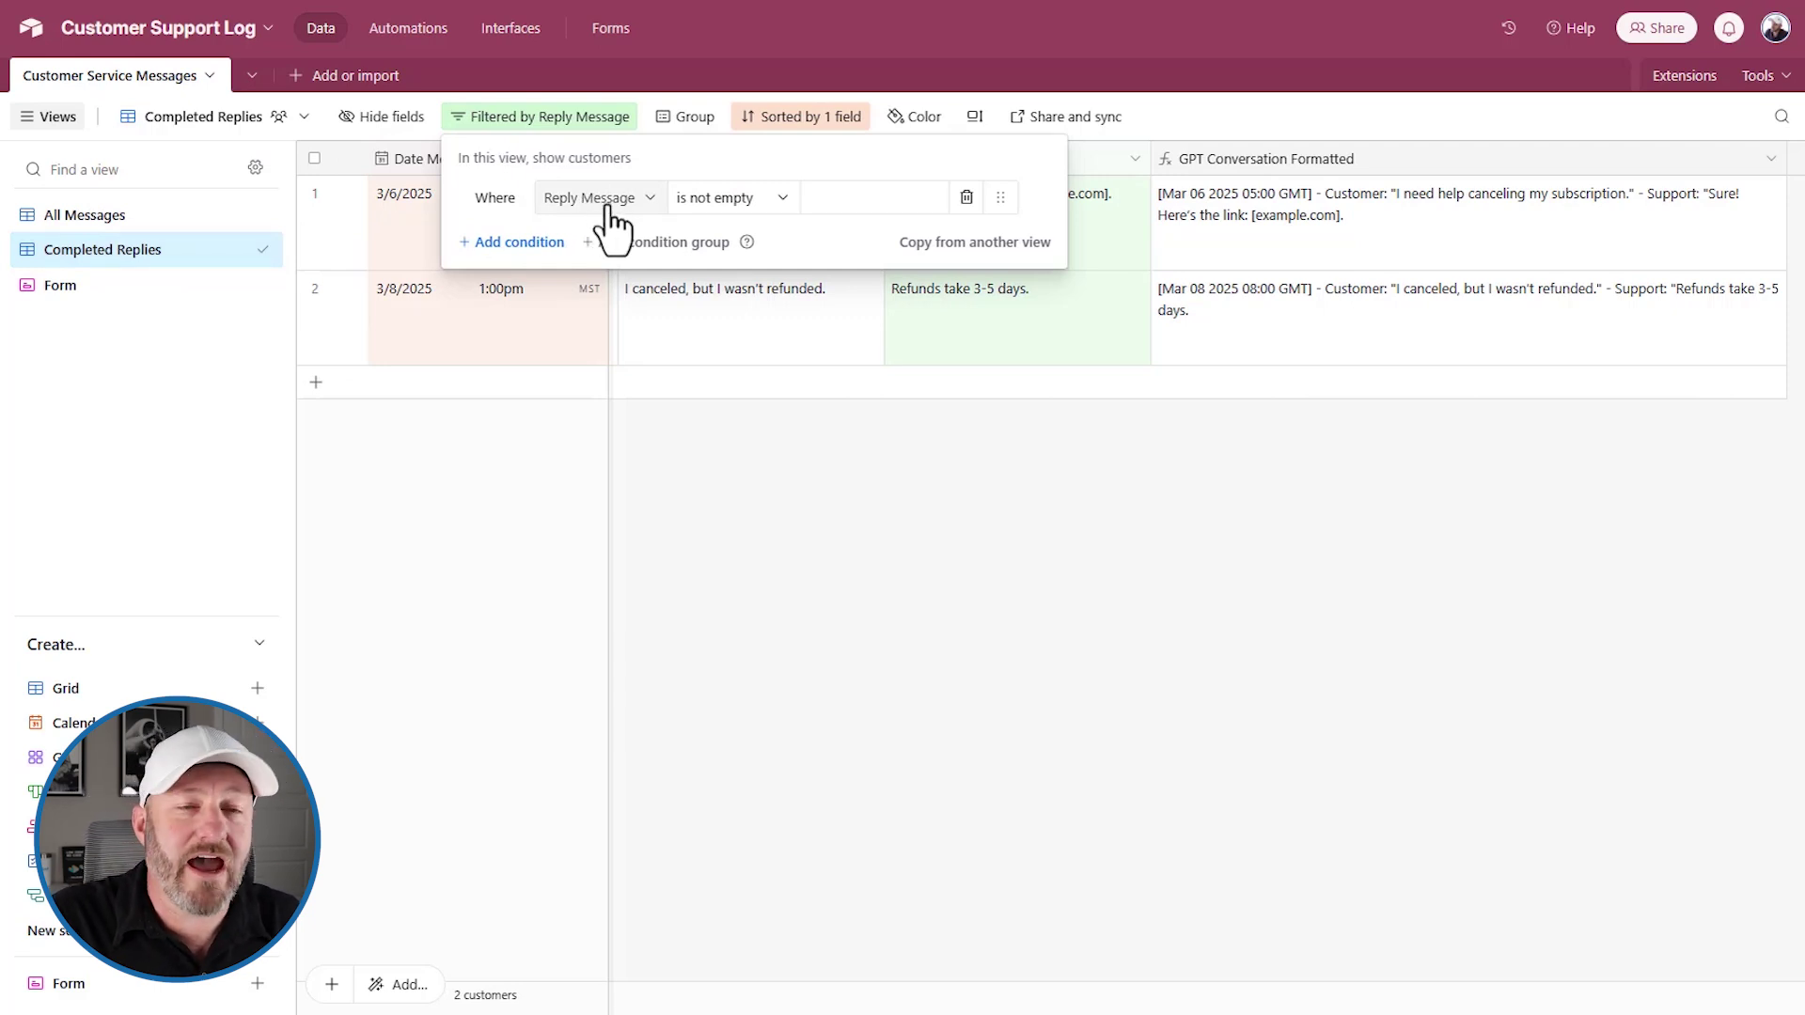
{"action": "left_click", "coordinate": [1081, 531]}
{"action": "left_click", "coordinate": [999, 334]}
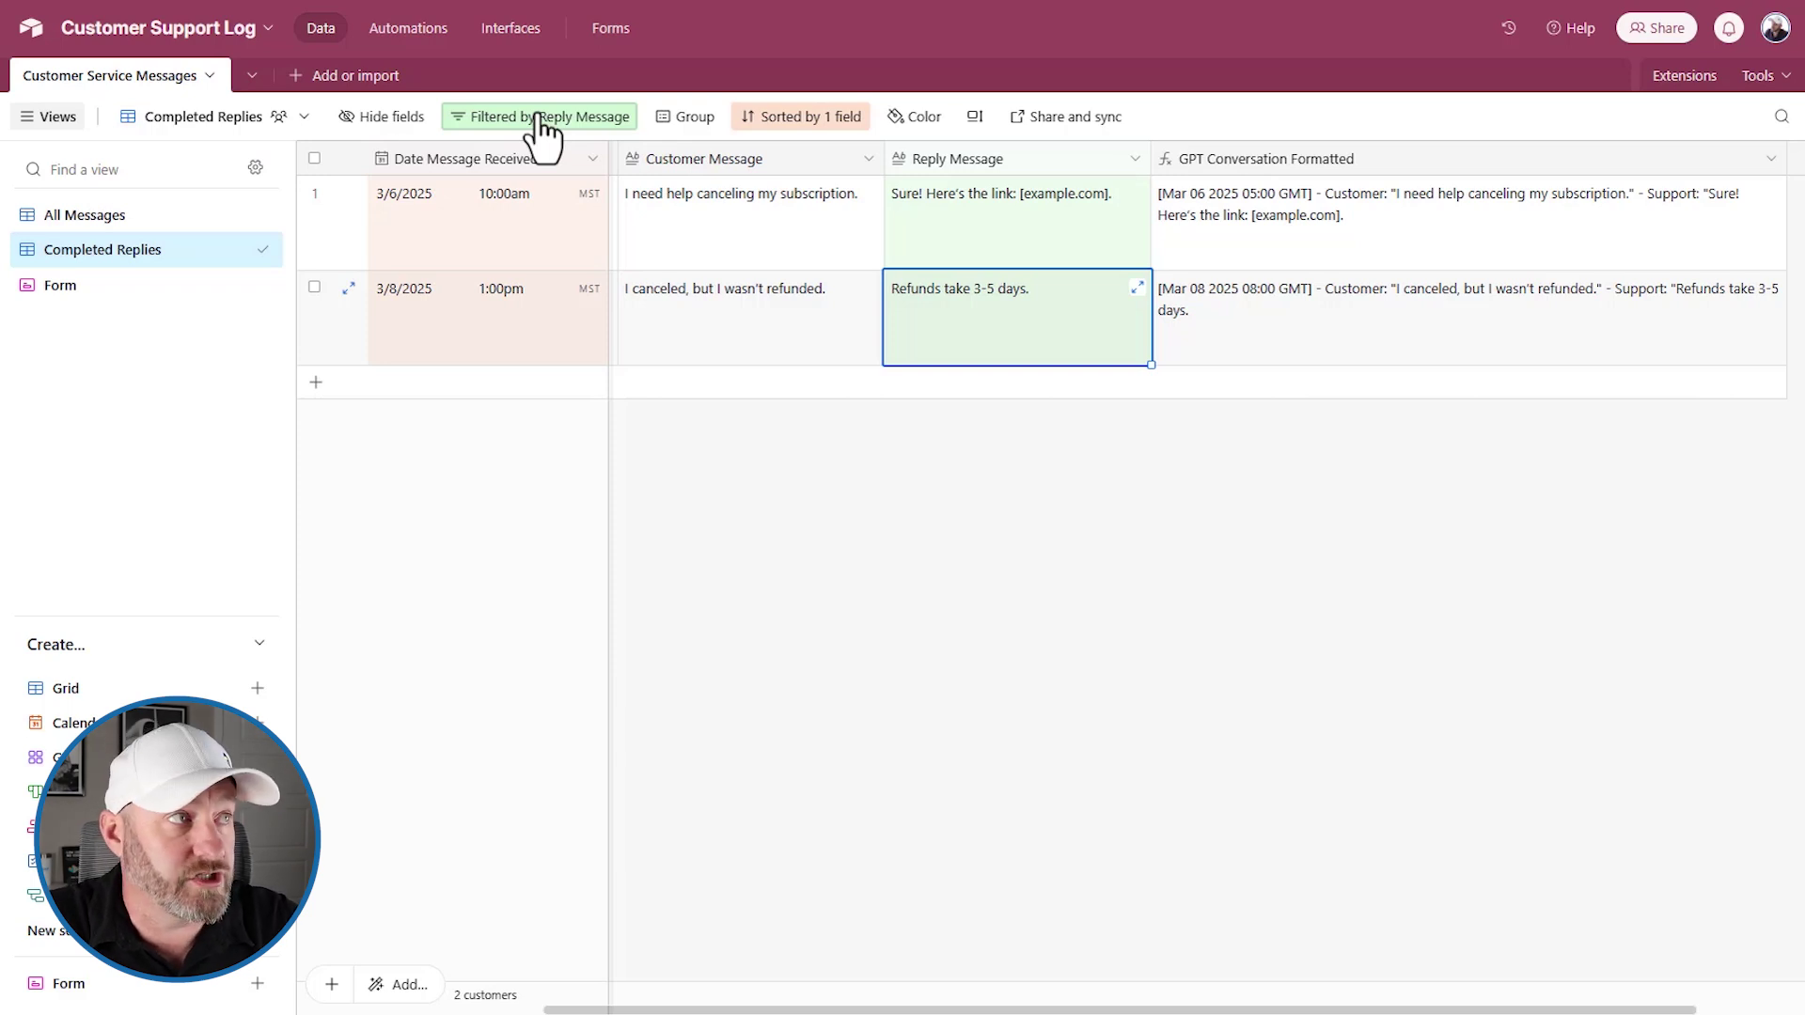
{"action": "left_click", "coordinate": [799, 119]}
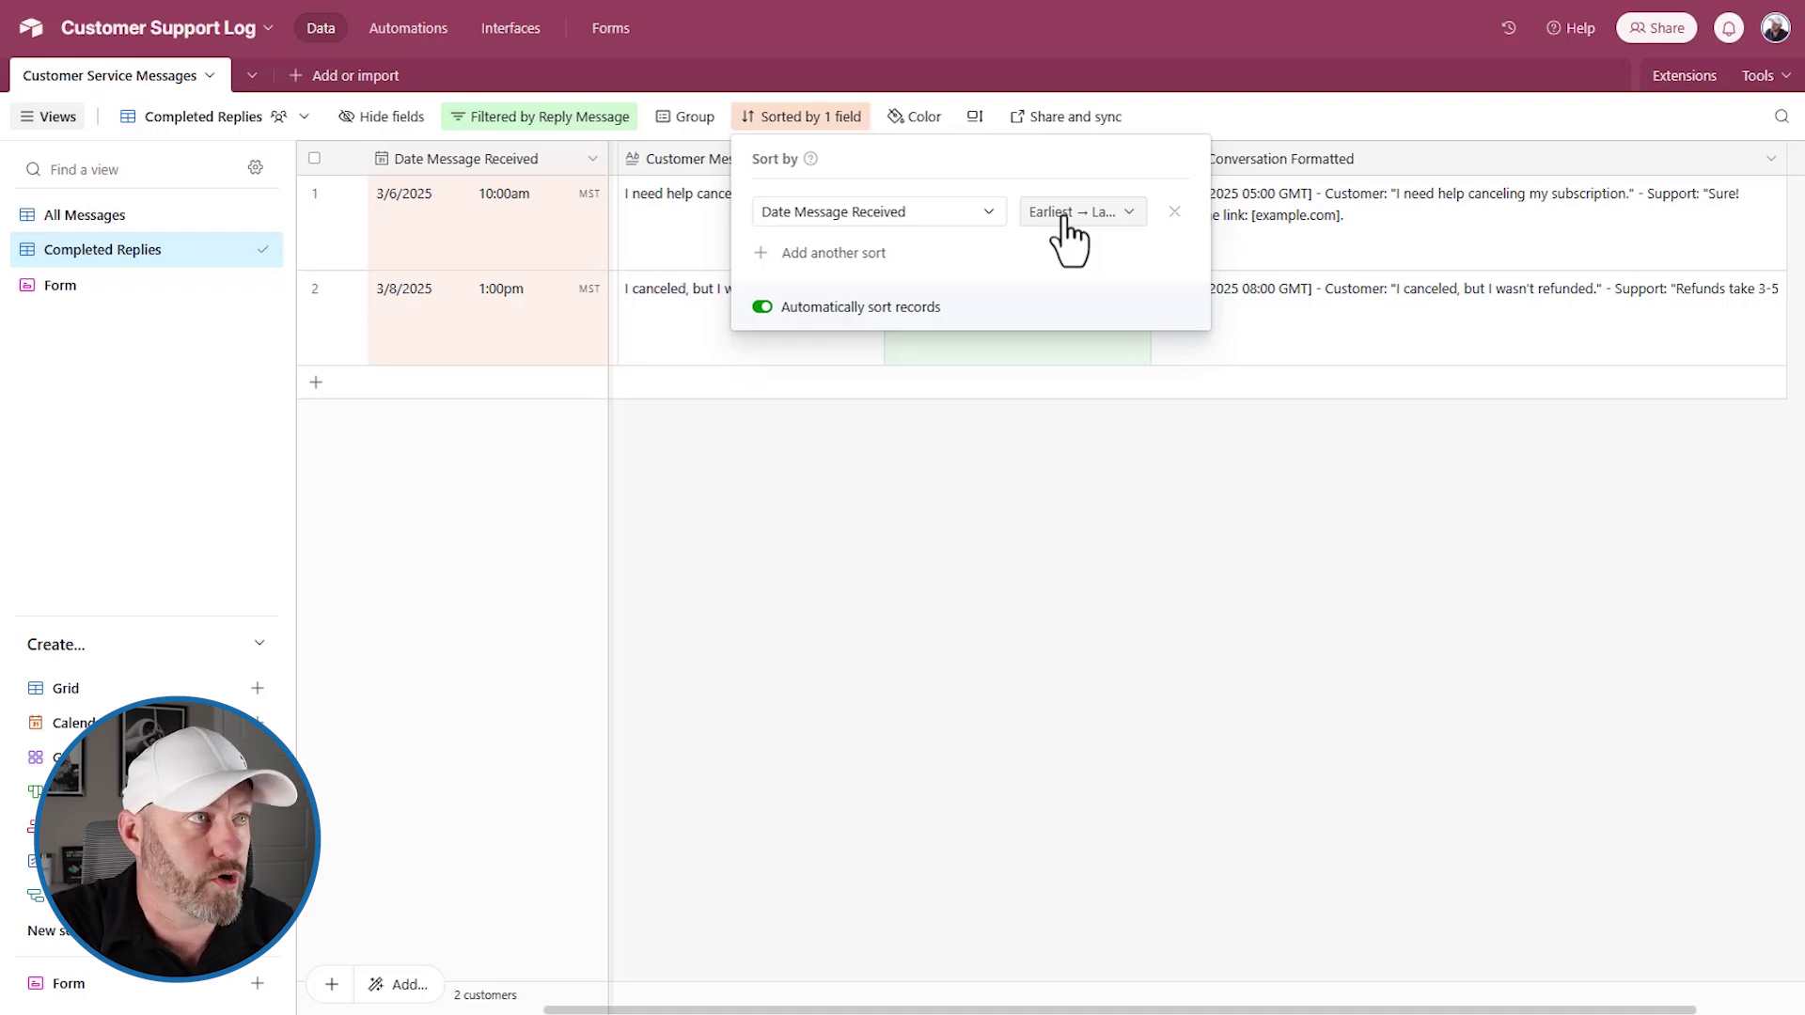
{"action": "left_click", "coordinate": [1158, 100]}
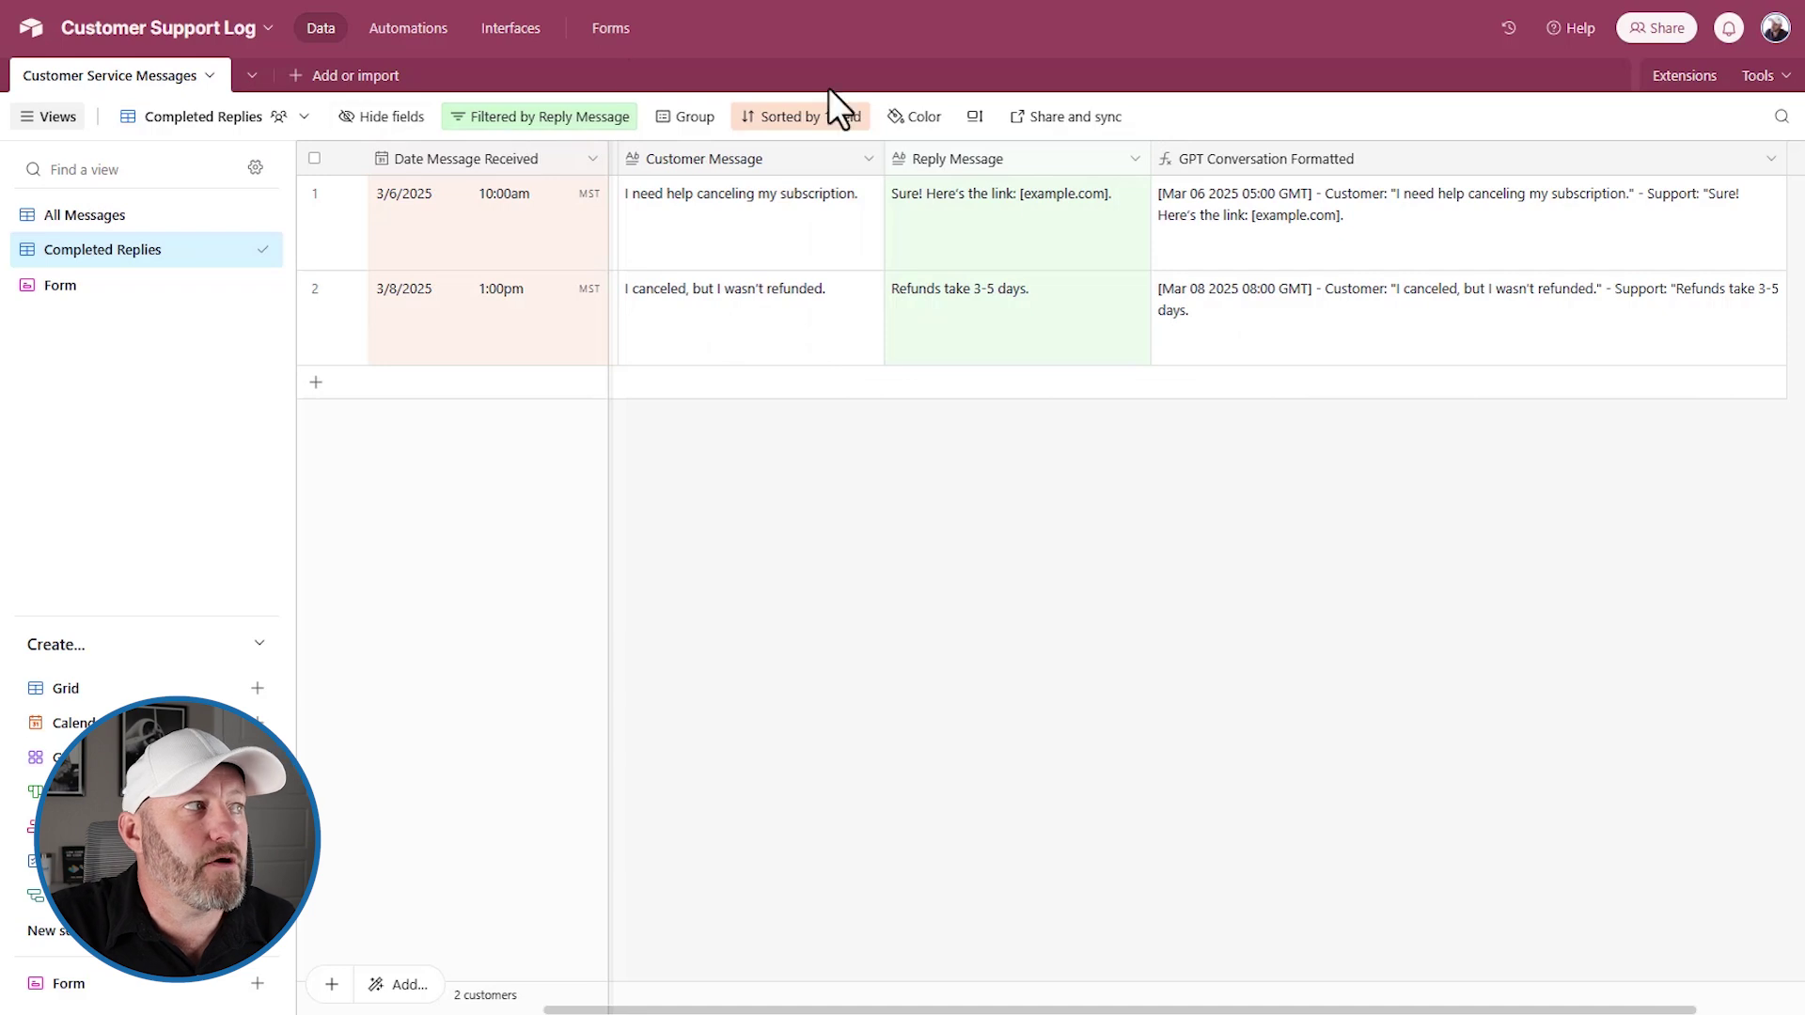
{"action": "left_click", "coordinate": [1450, 2]}
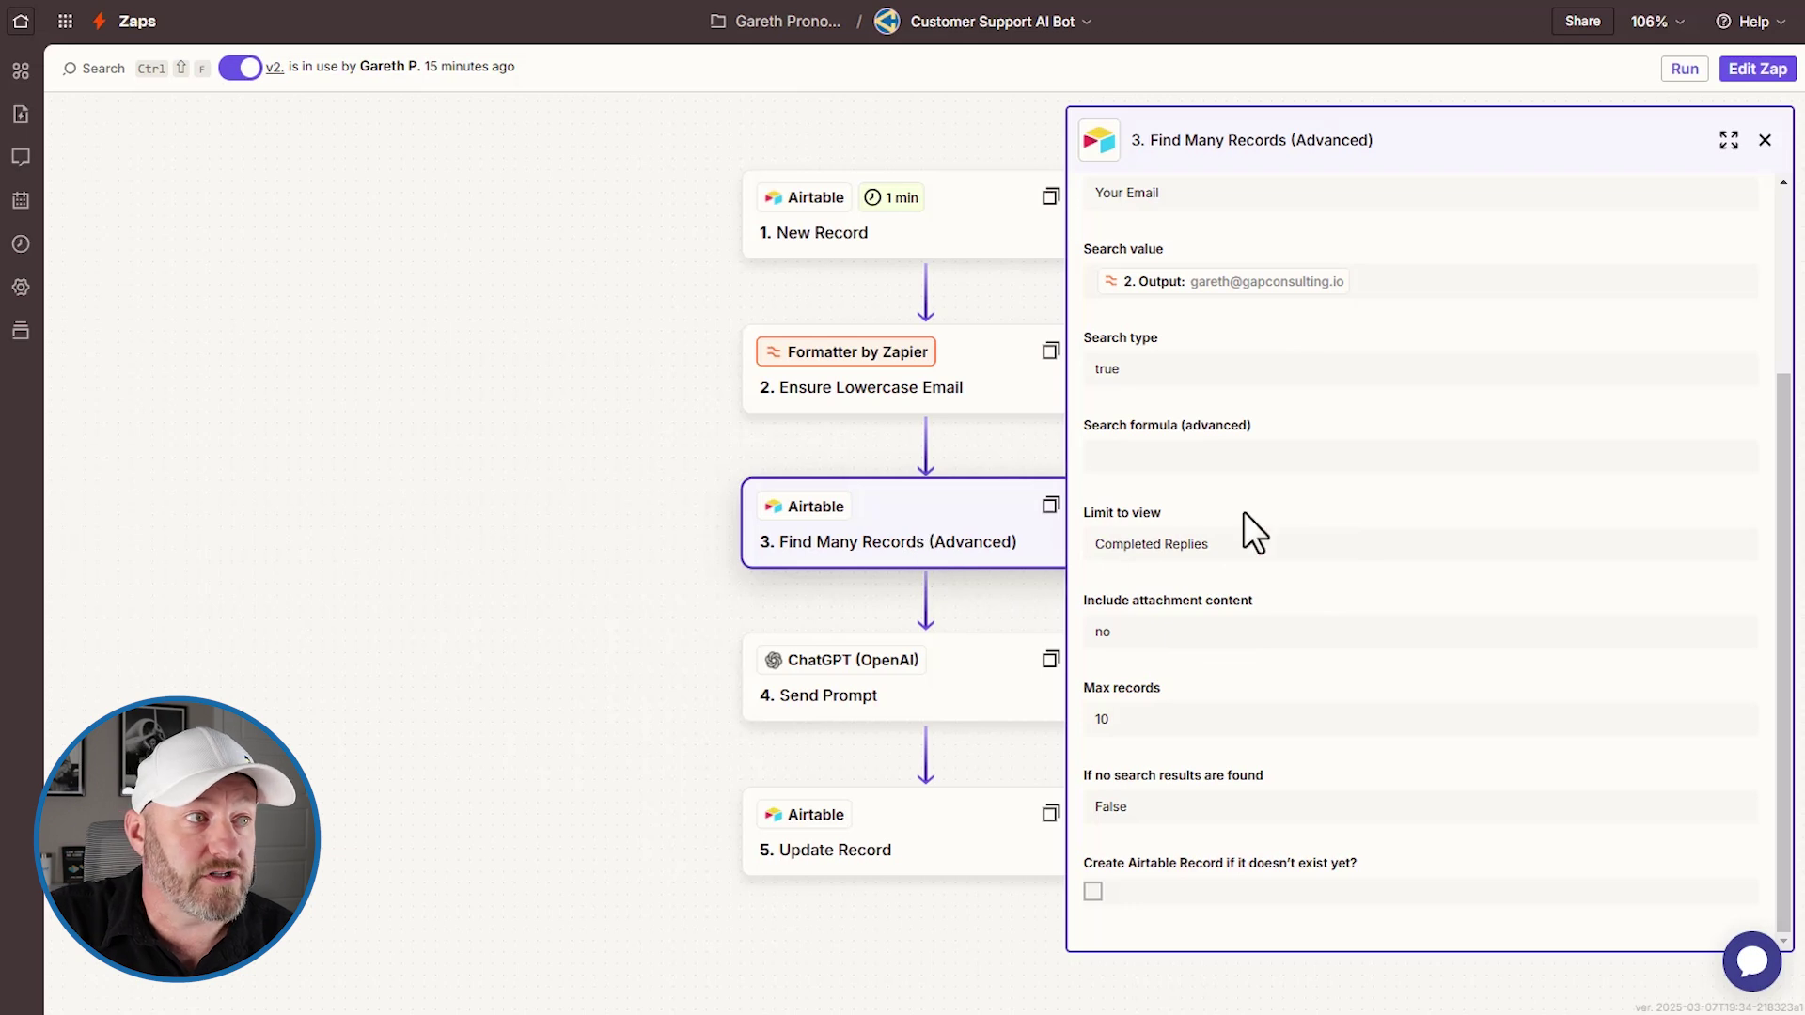
{"action": "scroll", "coordinate": [1195, 552], "scroll_direction": "up", "scroll_amount": 3}
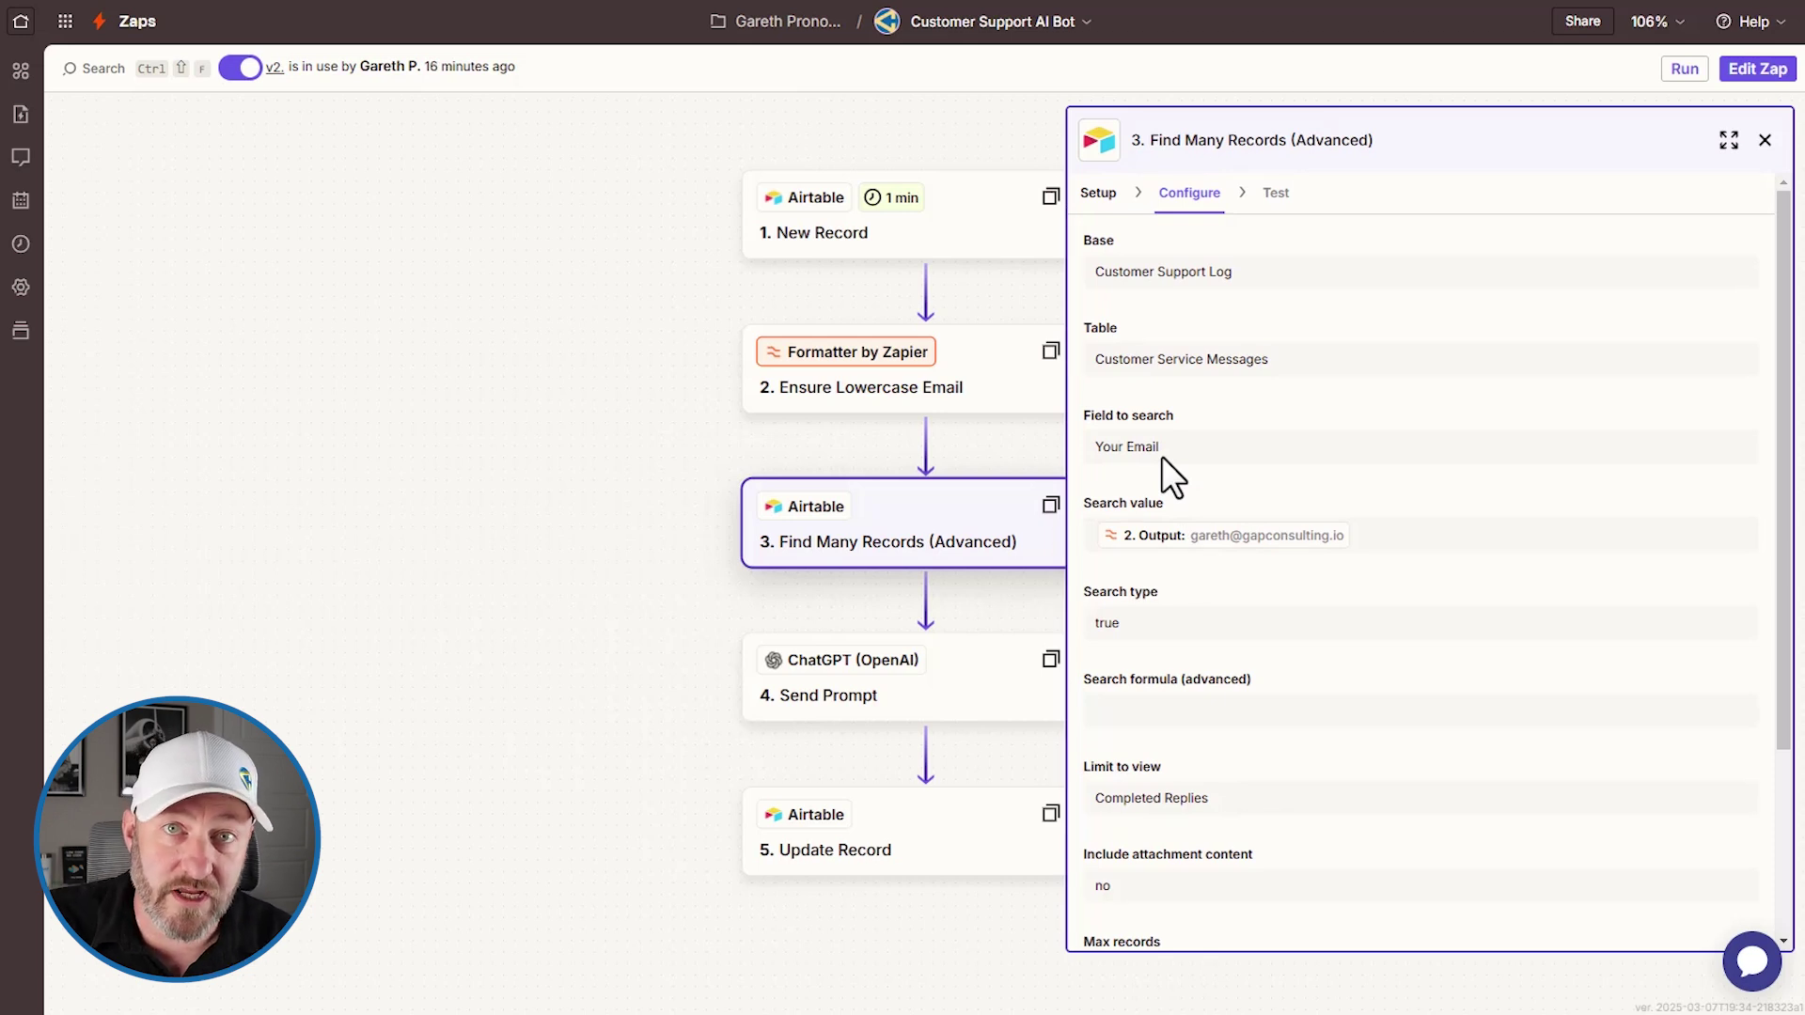
{"action": "scroll", "coordinate": [1184, 474], "scroll_direction": "down", "scroll_amount": 3}
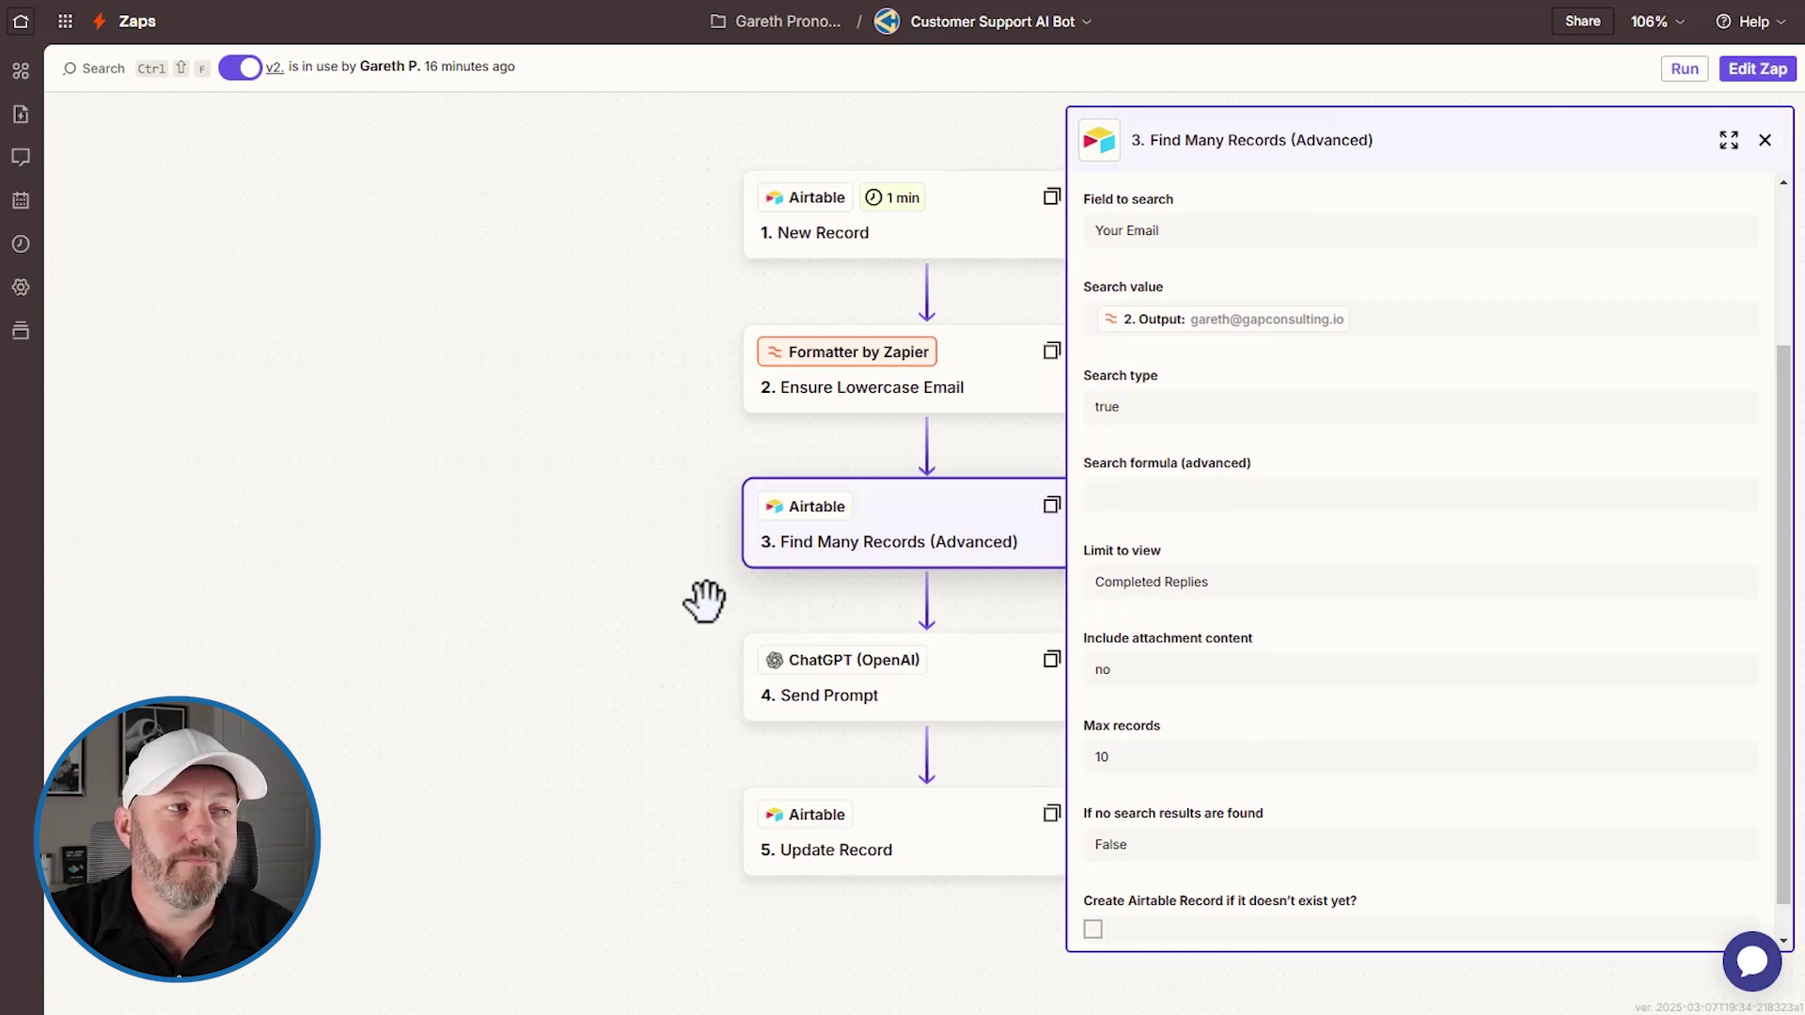
Review the ChatGPT Send Prompt step's prompt, model settings, app, event and account, then view Update Record
{"action": "left_click", "coordinate": [905, 681]}
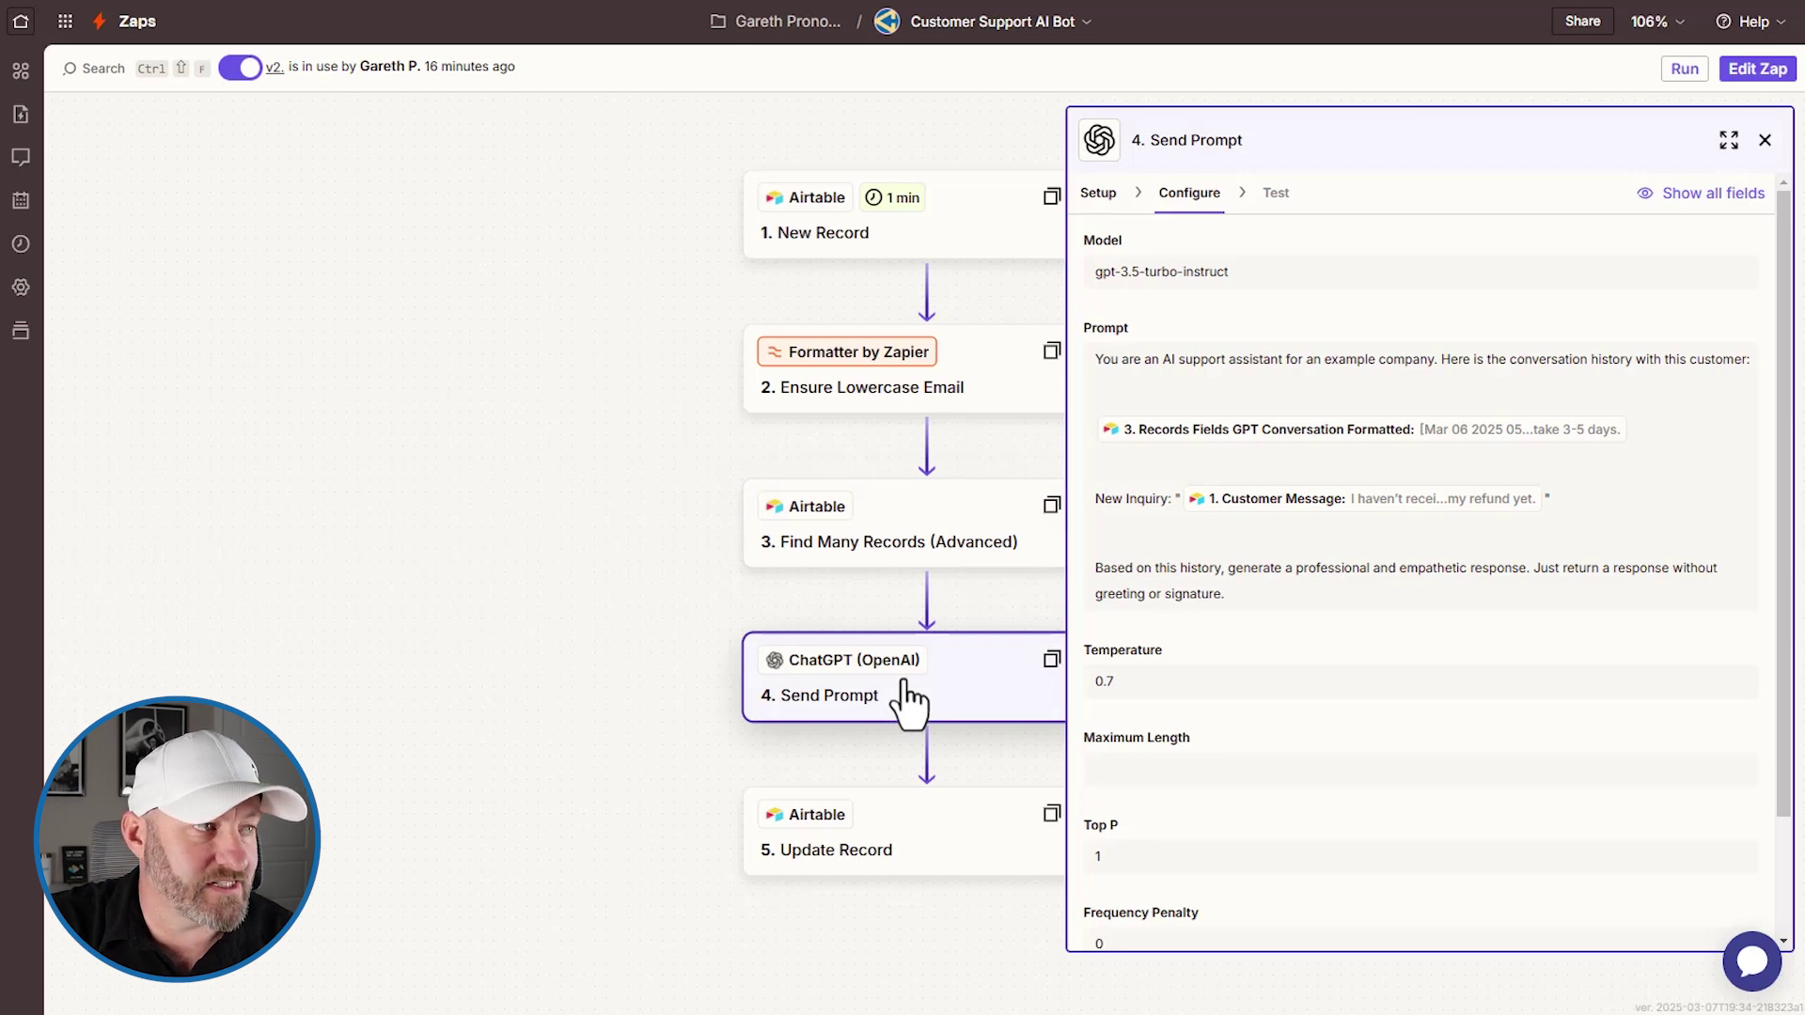
{"action": "left_click_drag", "start_coordinate": [677, 652], "coordinate": [411, 633]}
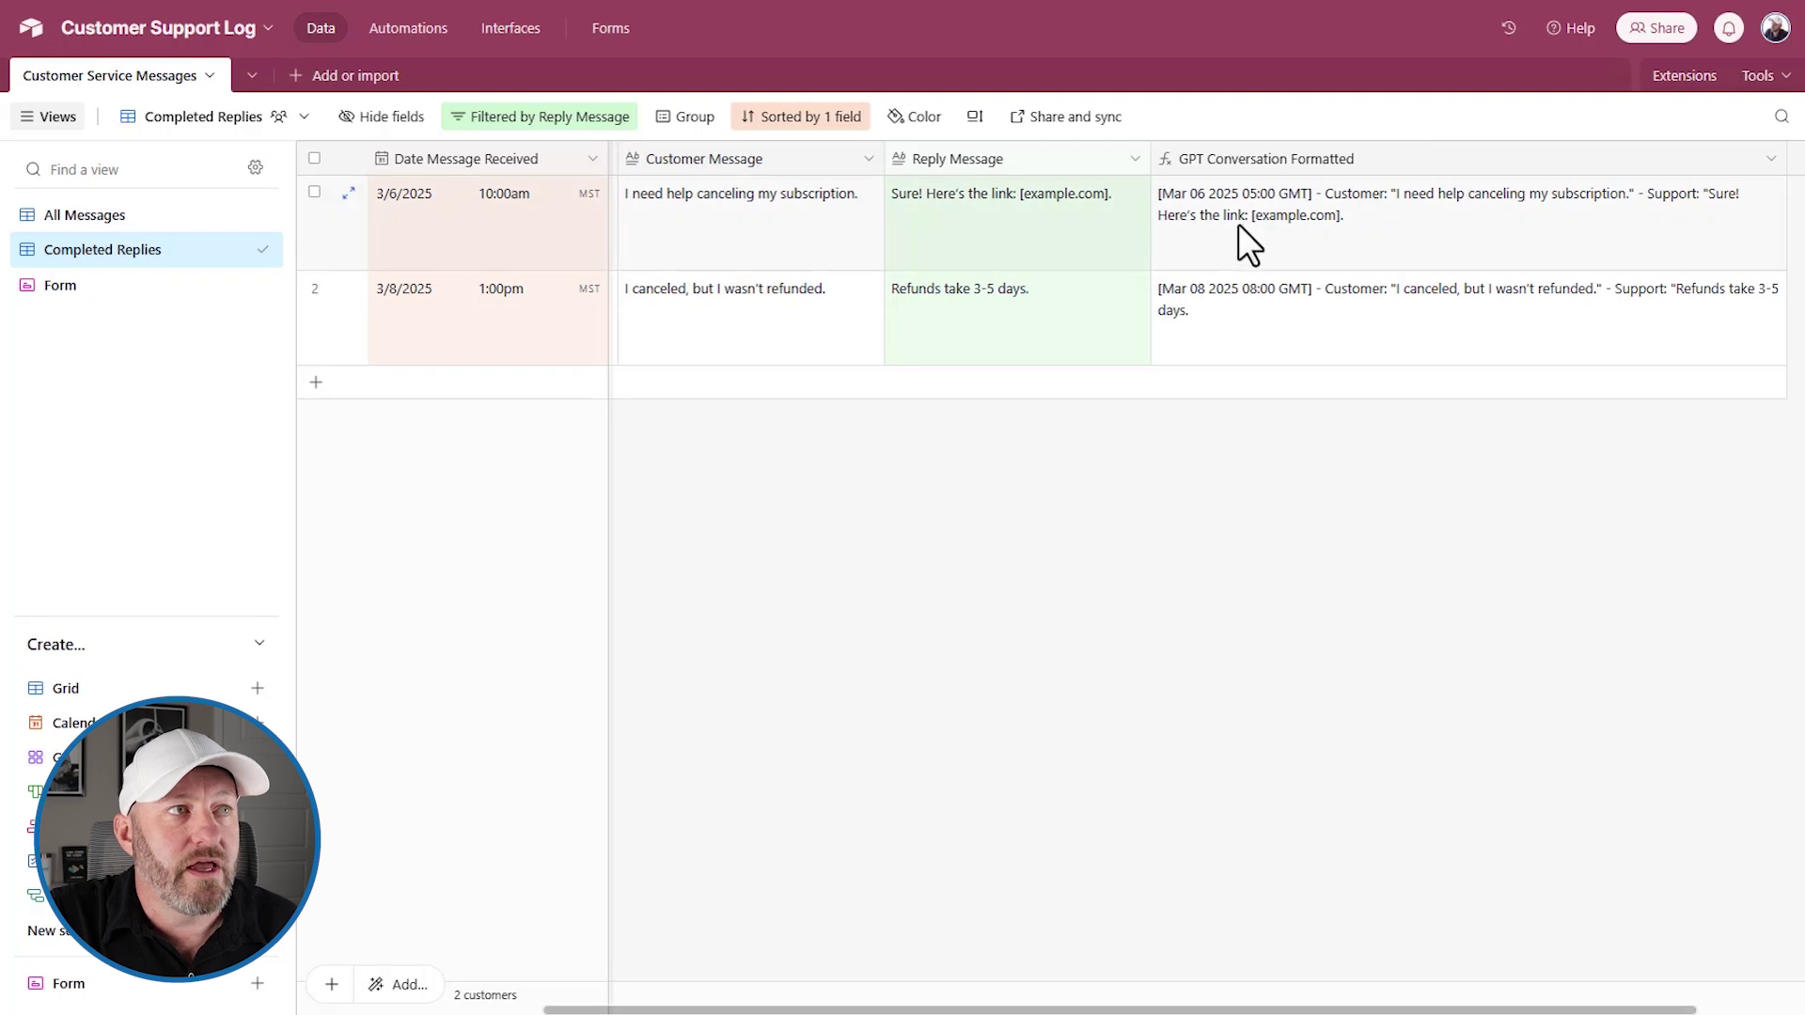
{"action": "left_click", "coordinate": [1280, 229]}
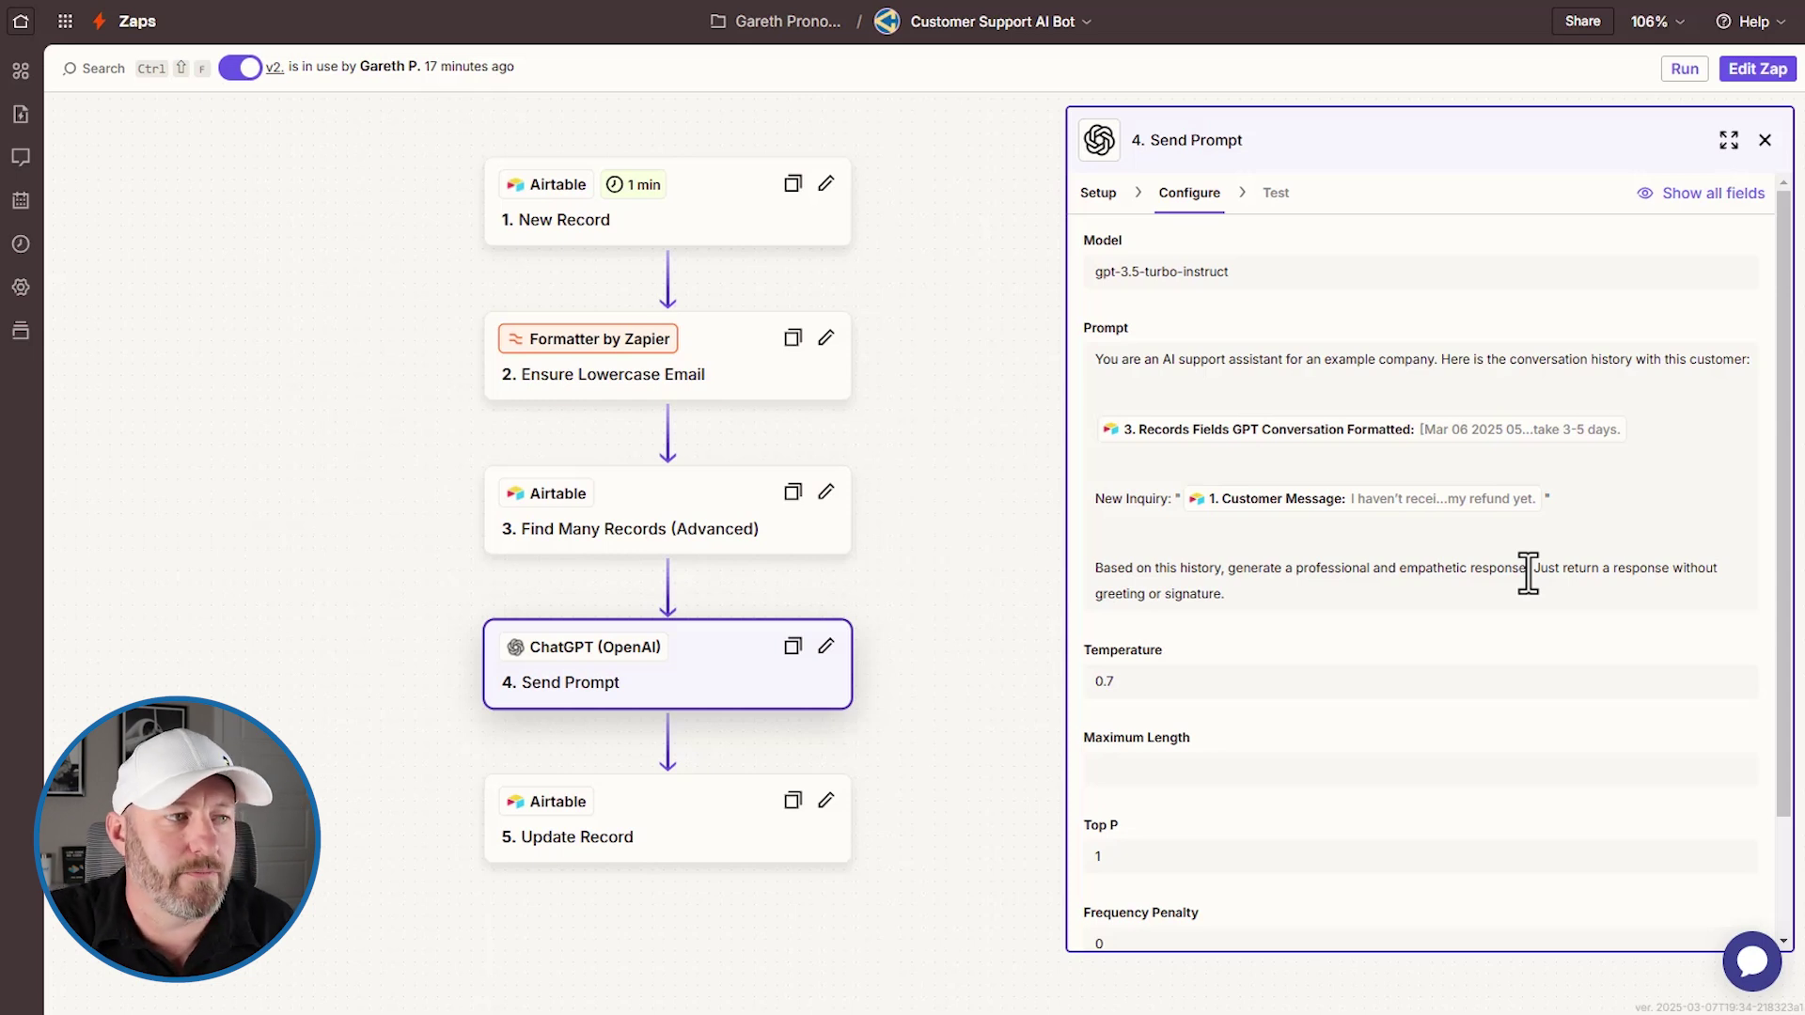
{"action": "scroll", "coordinate": [1438, 639], "scroll_direction": "down", "scroll_amount": 1}
{"action": "scroll", "coordinate": [1424, 658], "scroll_direction": "up", "scroll_amount": 1}
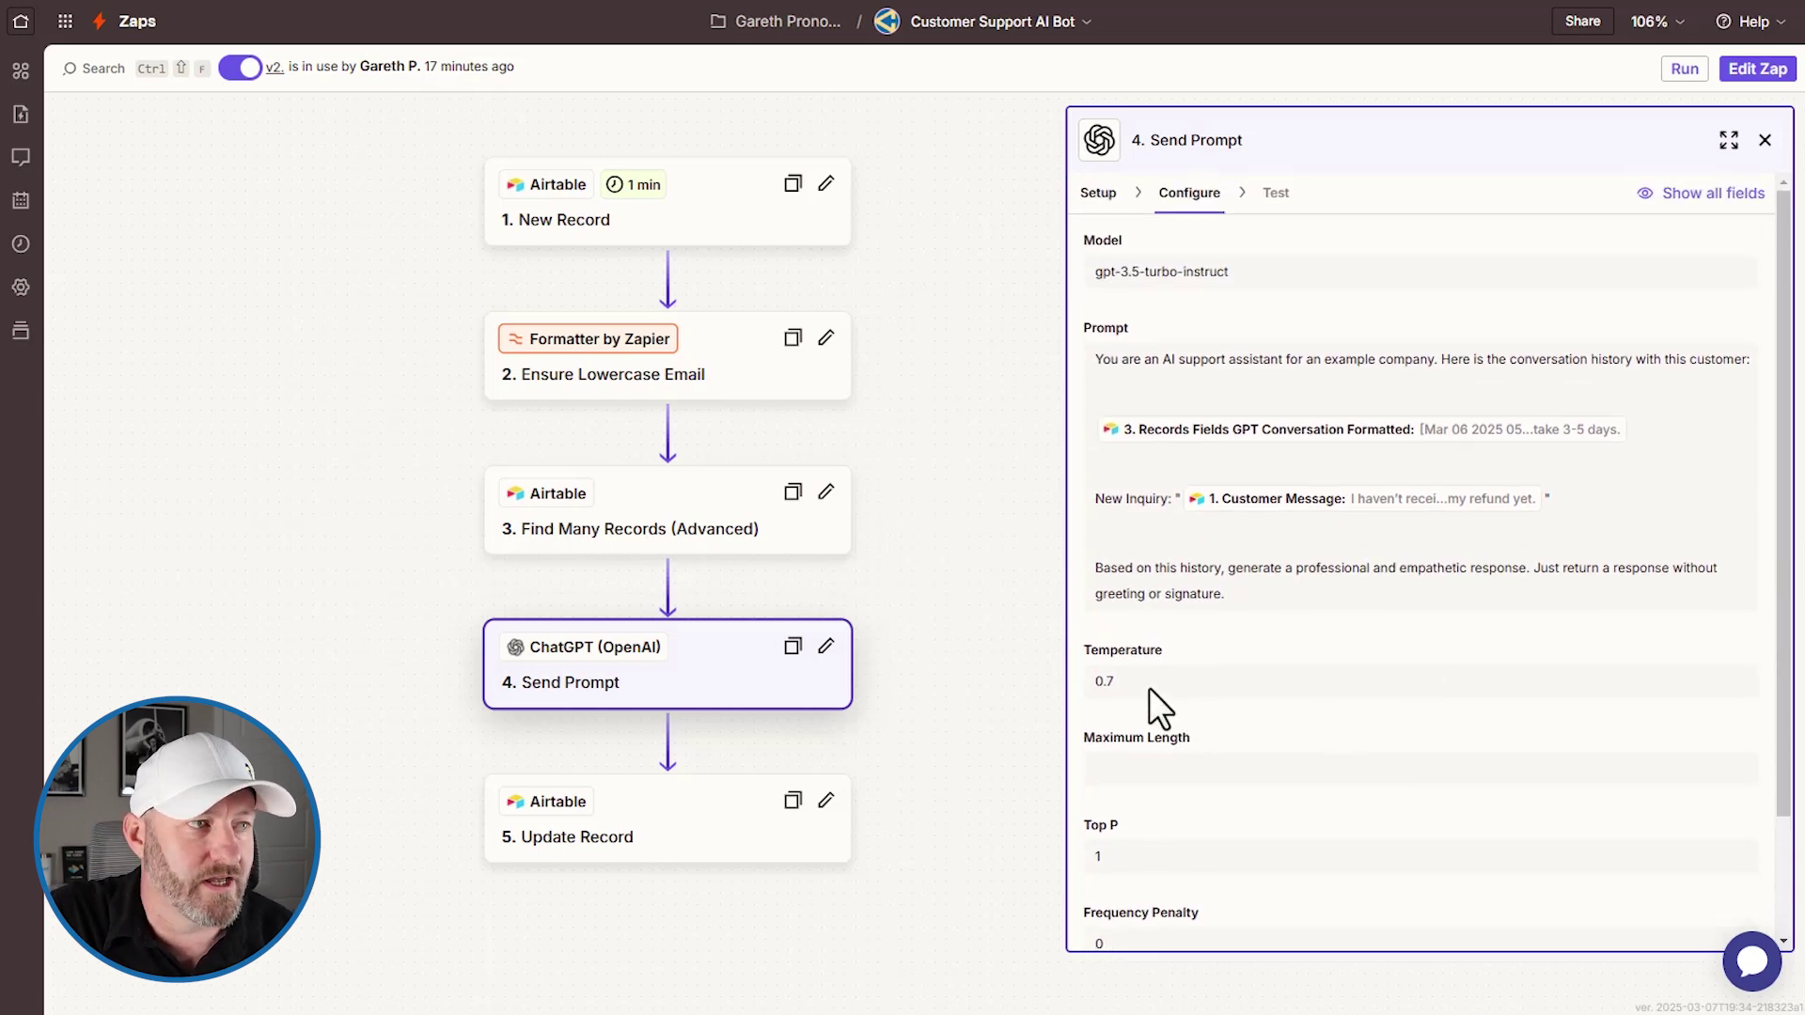
{"action": "scroll", "coordinate": [1181, 794], "scroll_direction": "down", "scroll_amount": 2}
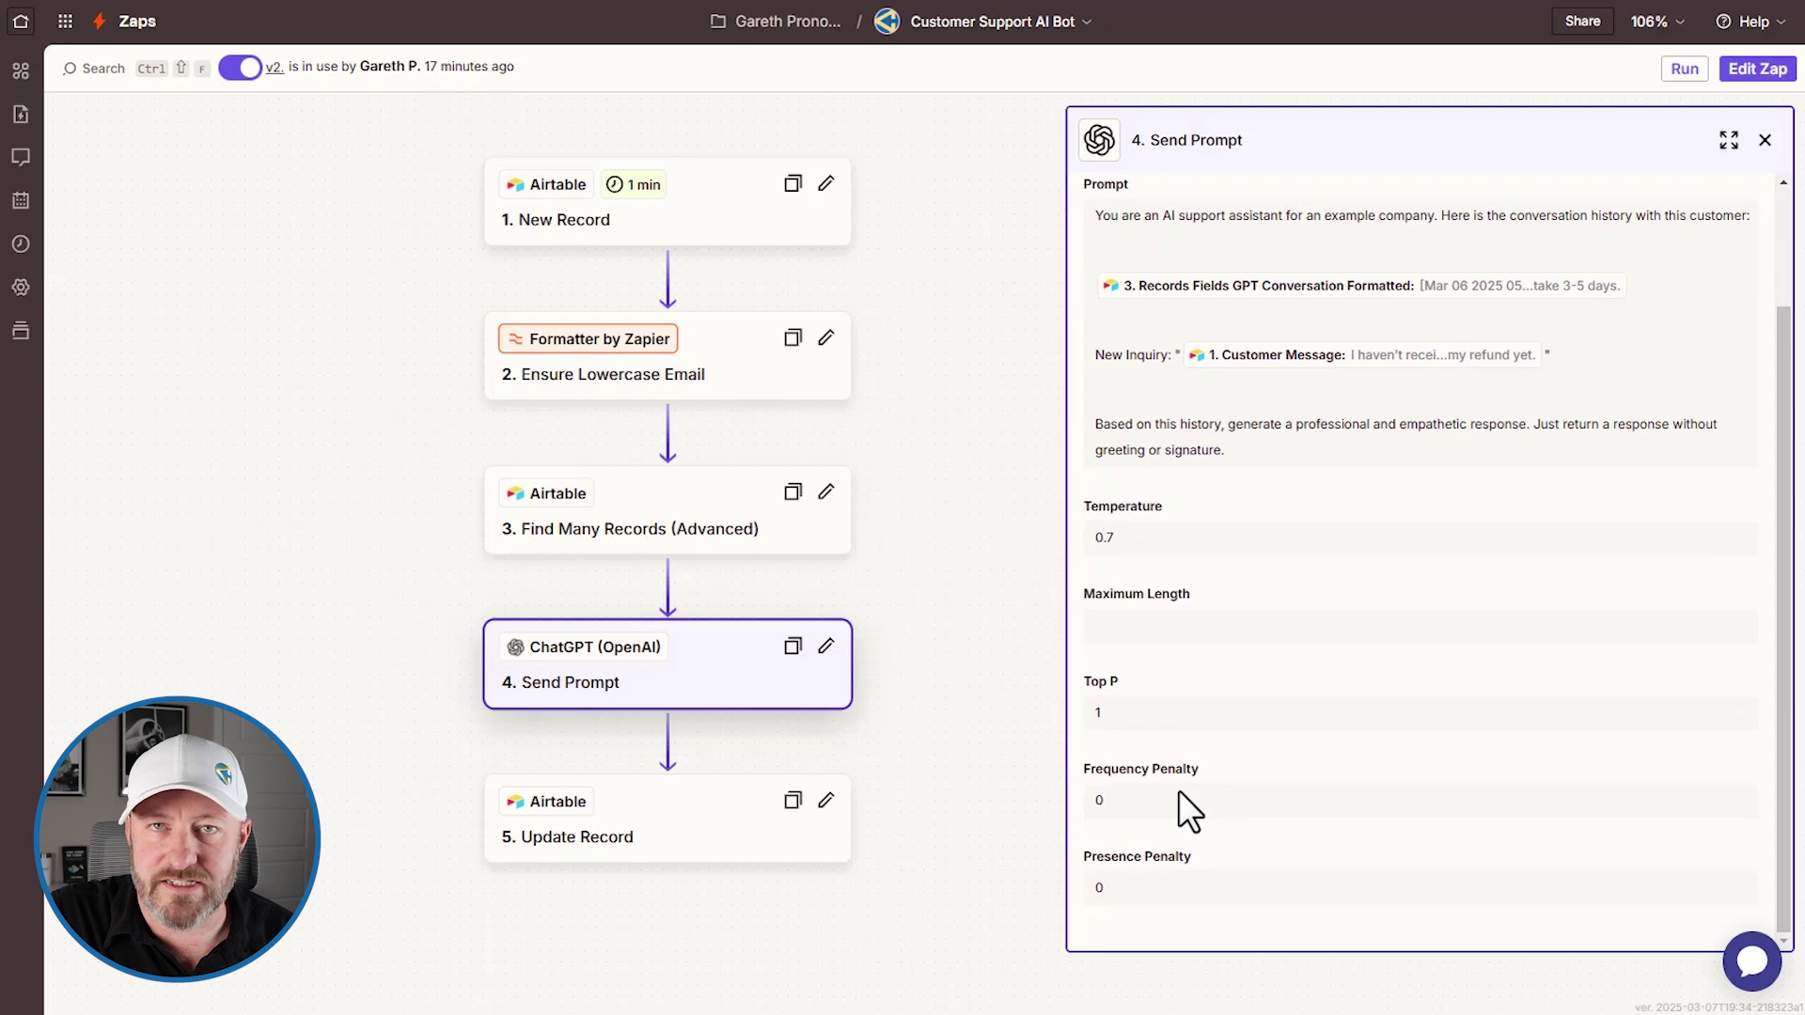
{"action": "scroll", "coordinate": [1226, 439], "scroll_direction": "up", "scroll_amount": 2}
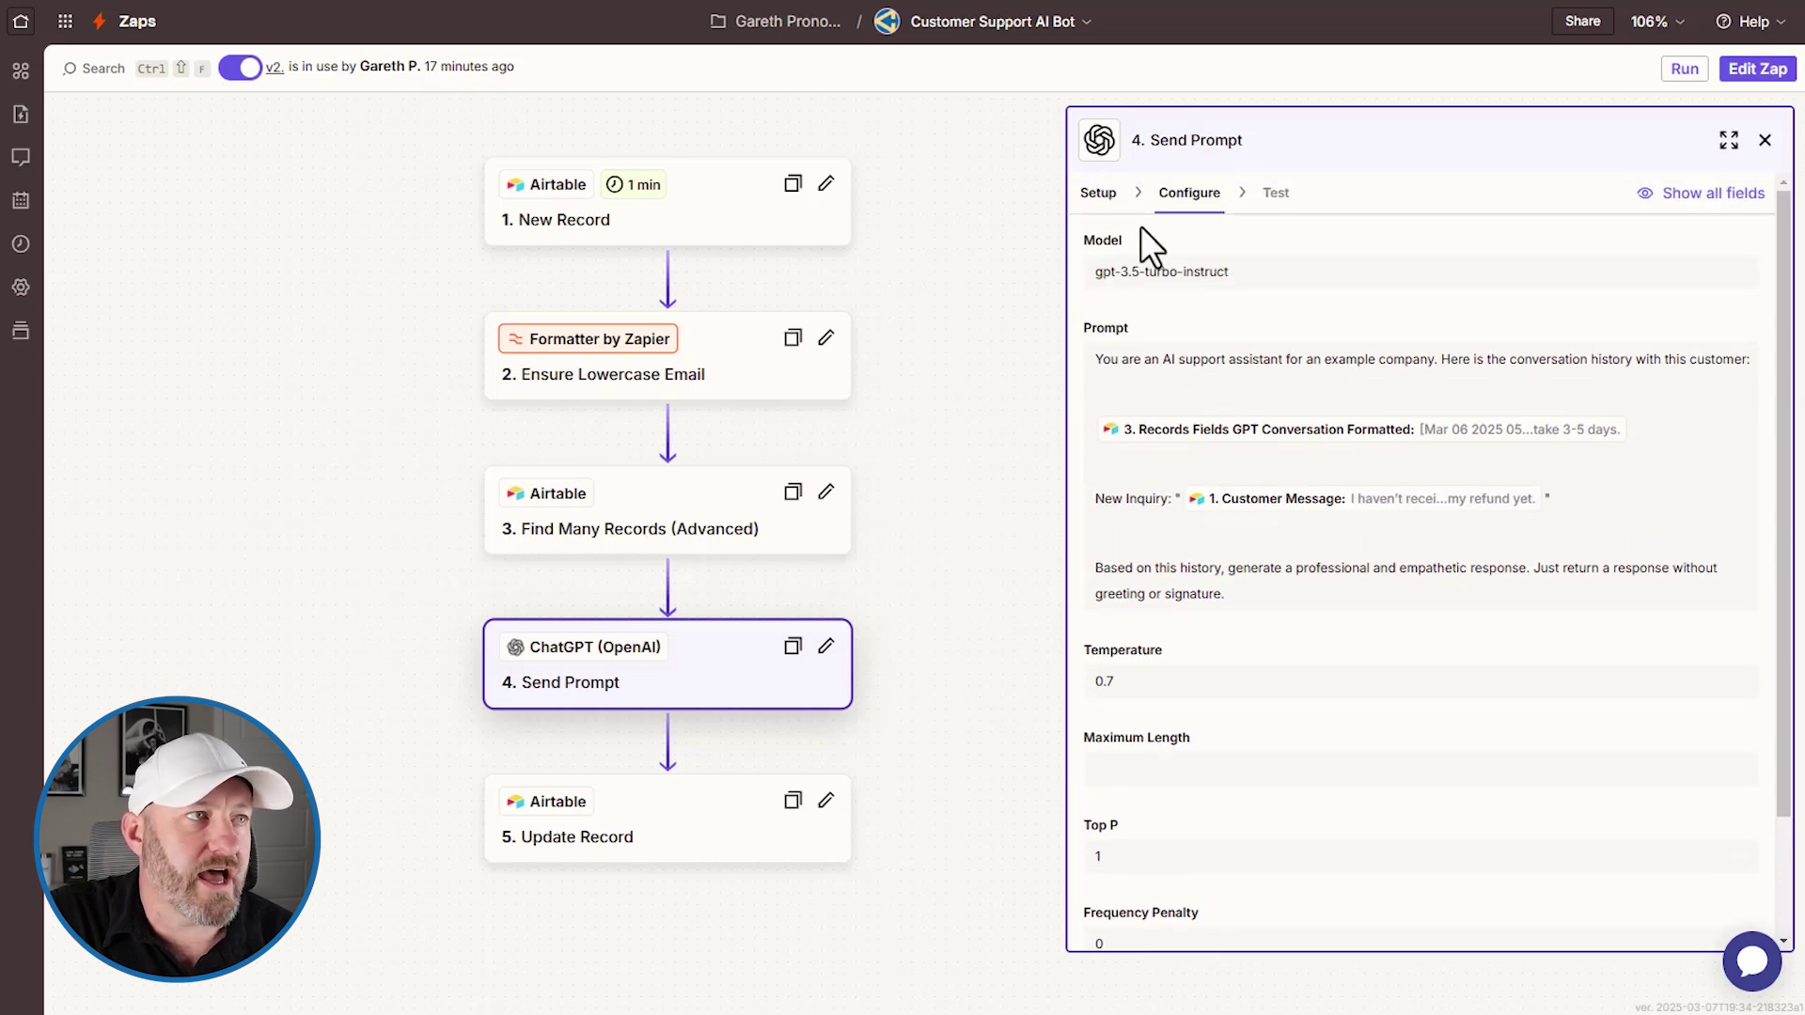
{"action": "left_click", "coordinate": [1097, 198]}
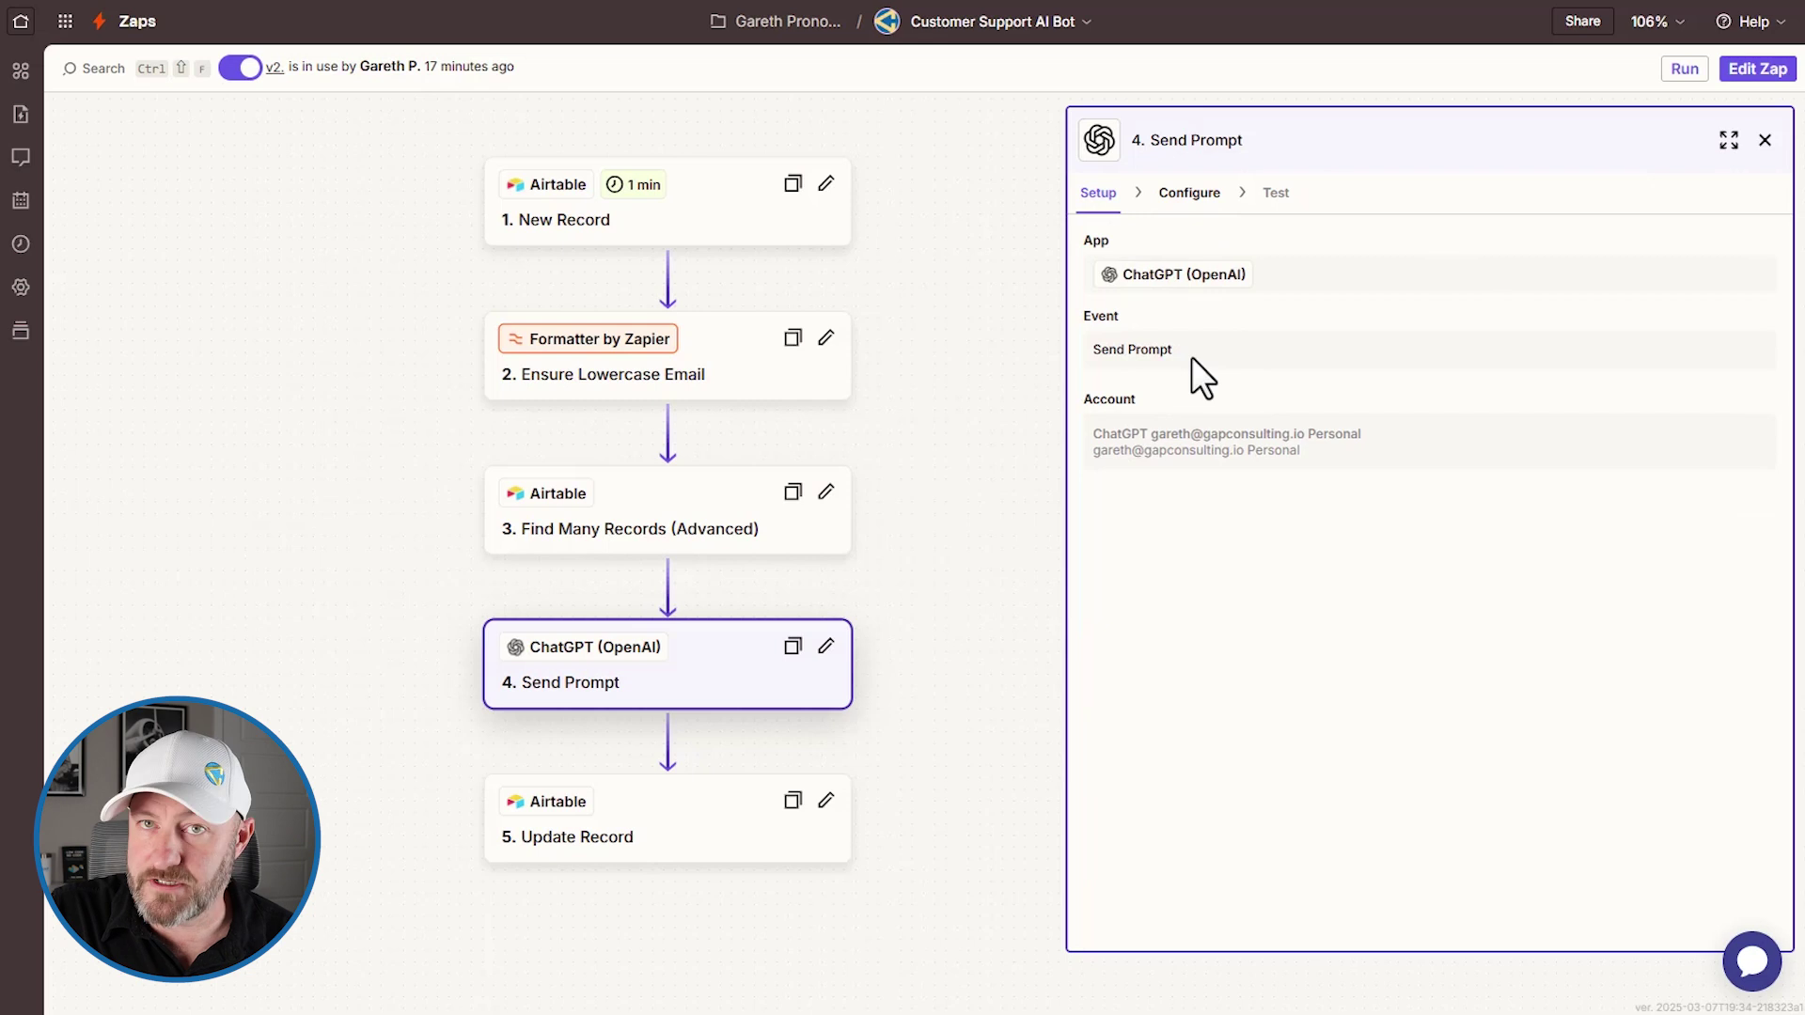
{"action": "left_click", "coordinate": [685, 860]}
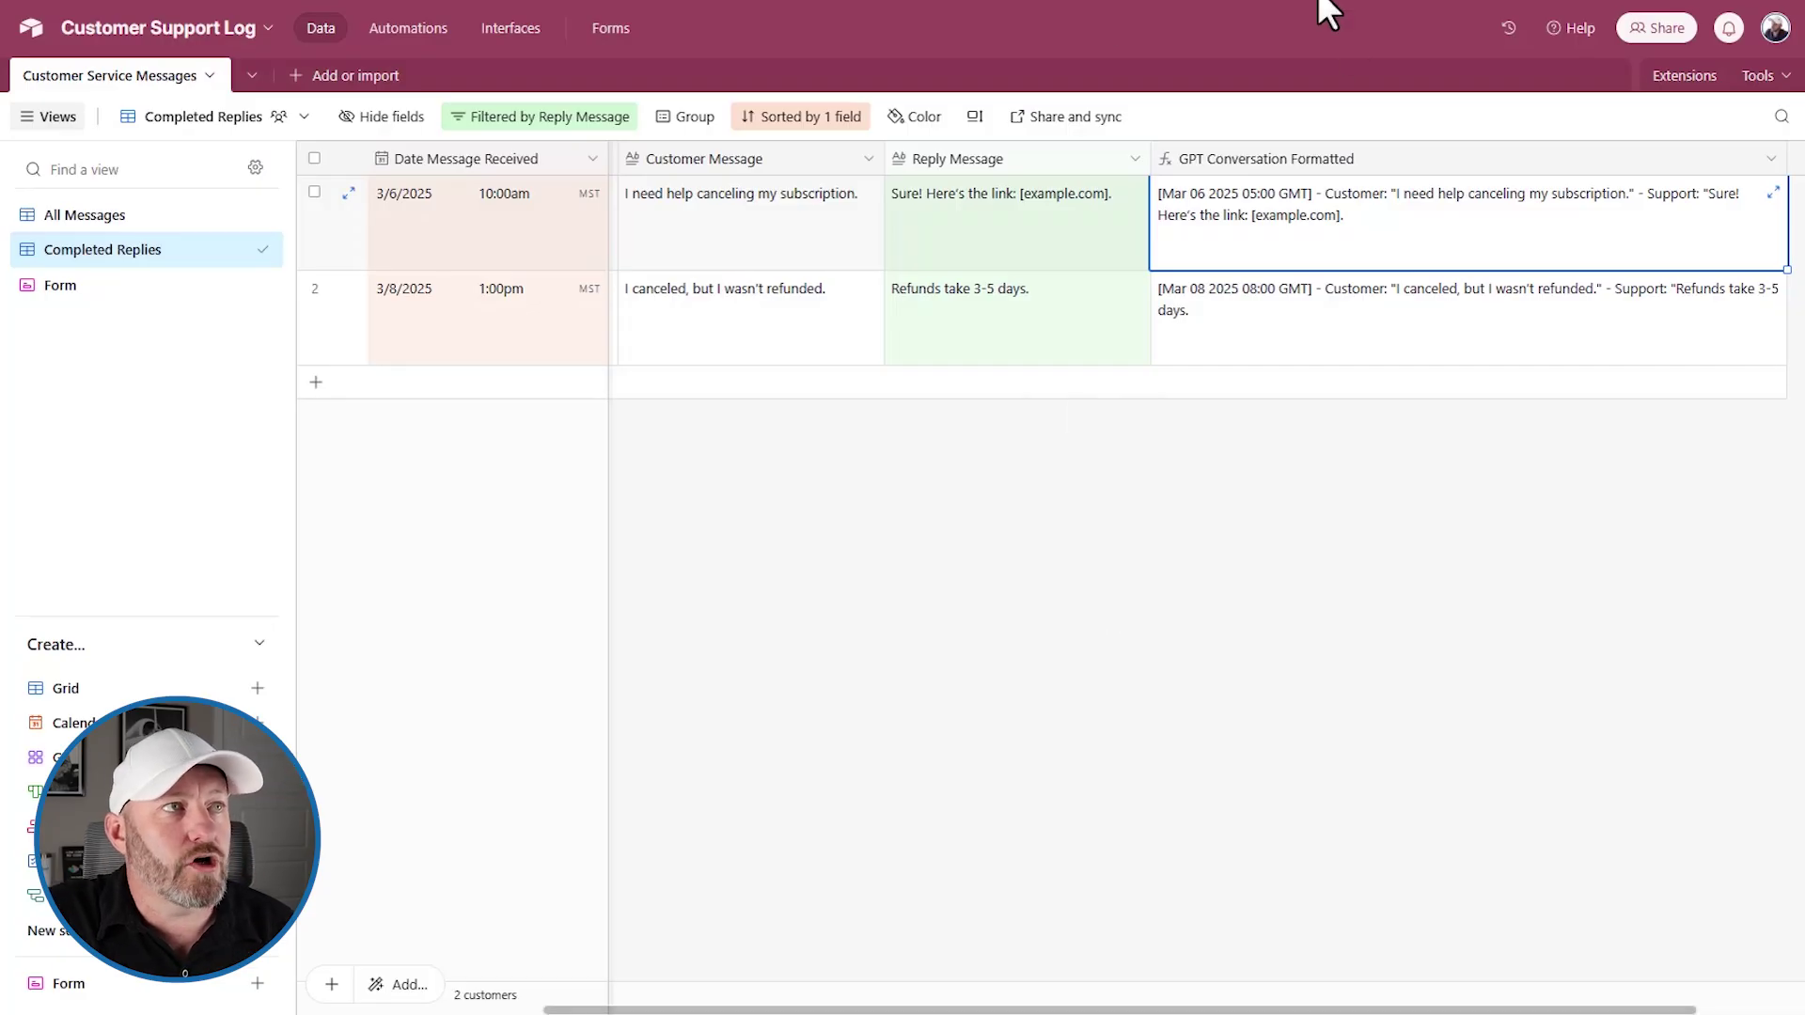
Switch to the All Messages view and select the 3/6/2025 message's date, then row 2's Your Name
{"action": "left_click", "coordinate": [151, 218]}
{"action": "left_click", "coordinate": [533, 338]}
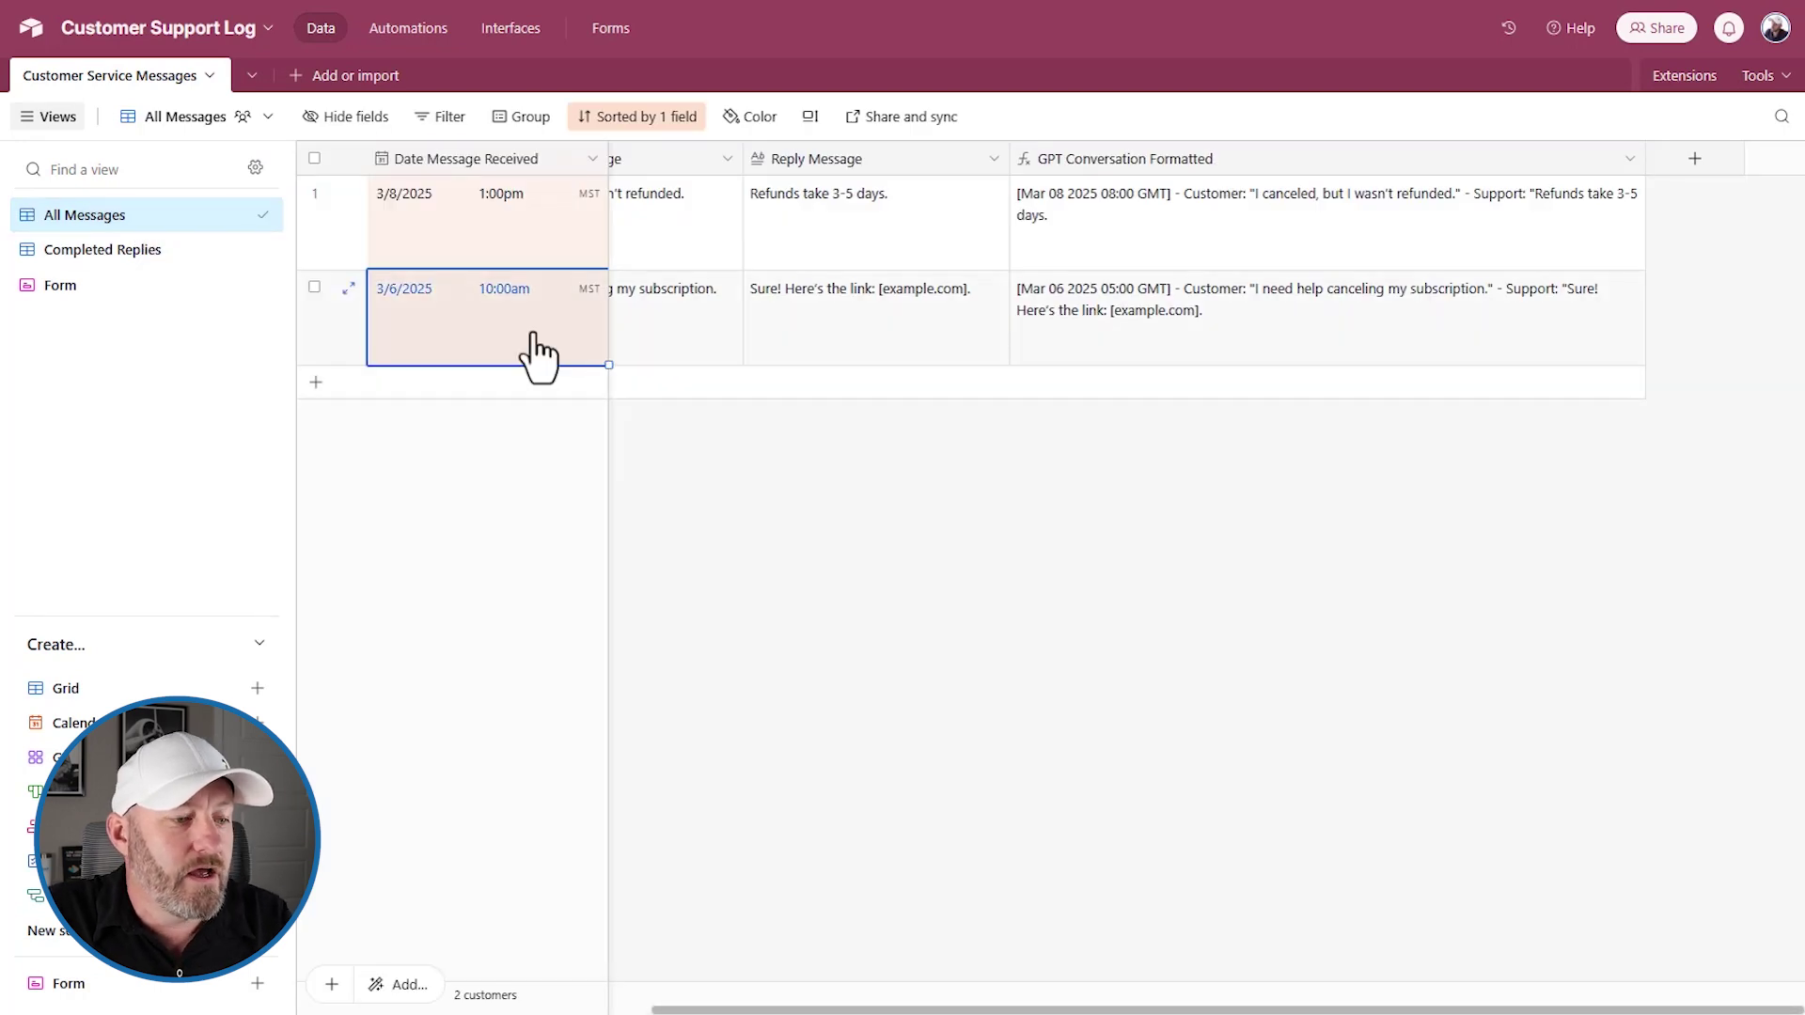
{"action": "key", "text": "Right"}
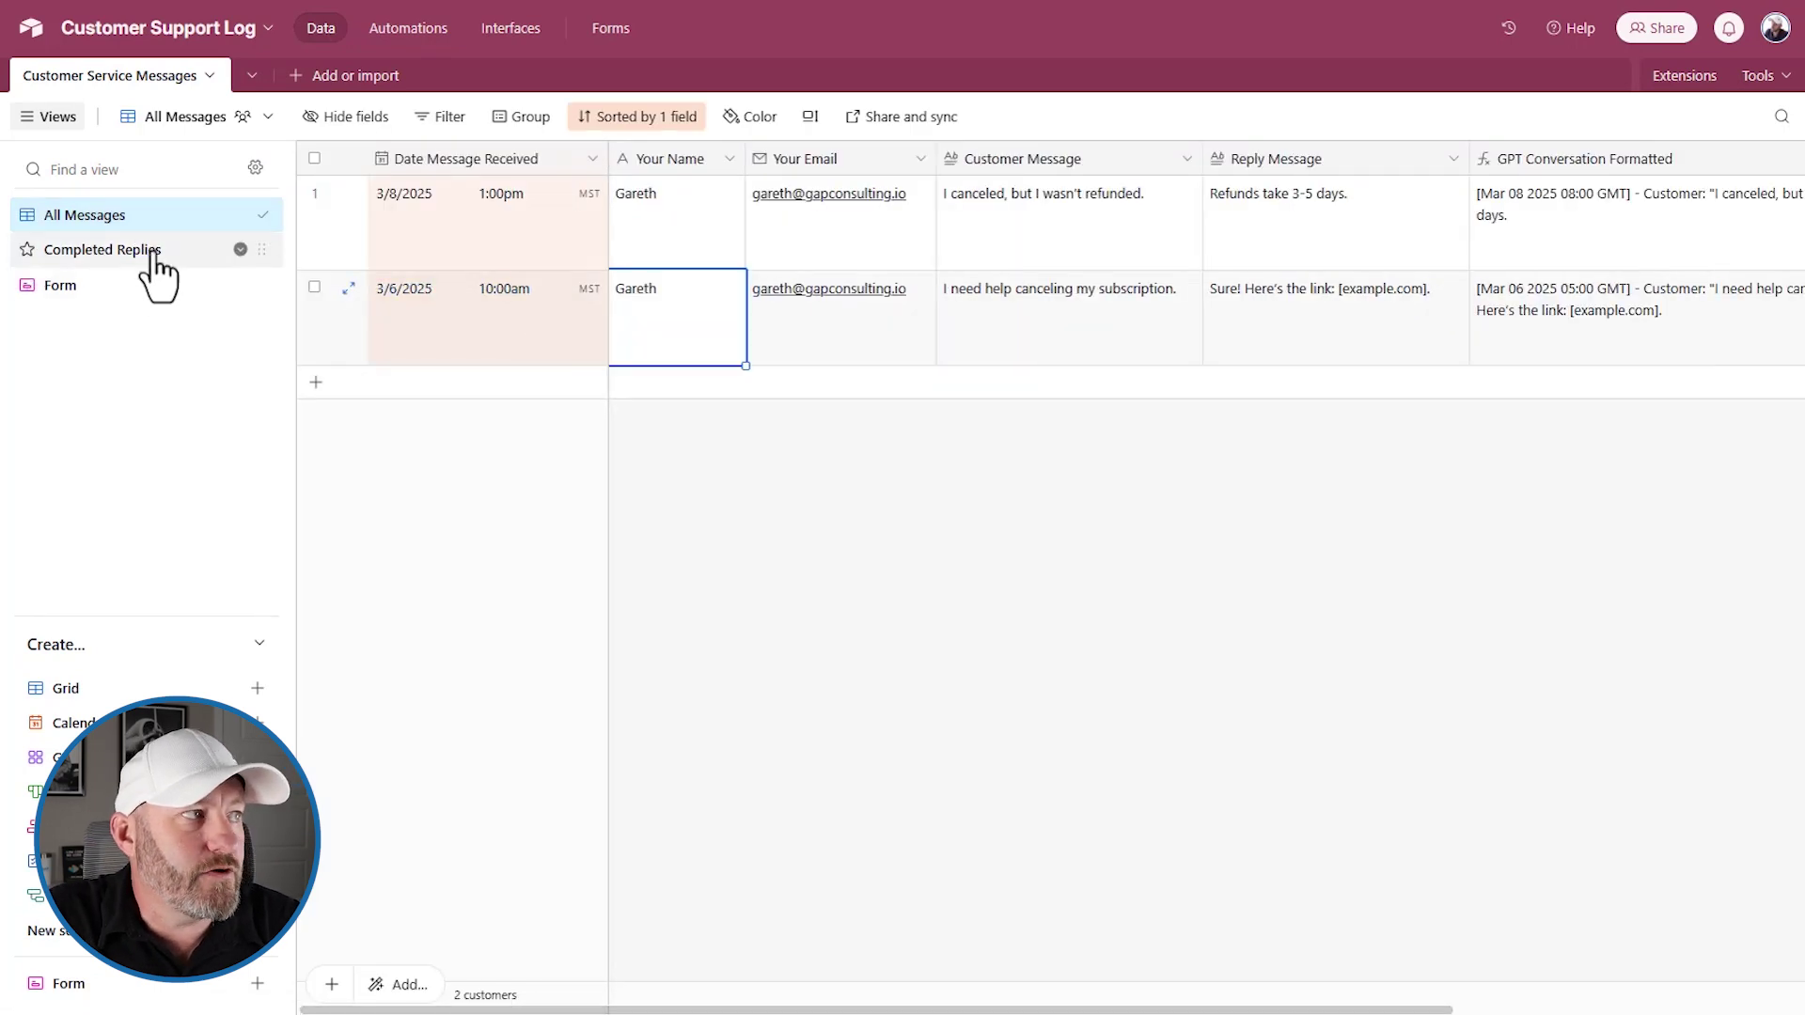
On the customer message form, enter the customer's name and e-mail address
{"action": "left_click", "coordinate": [1164, 733]}
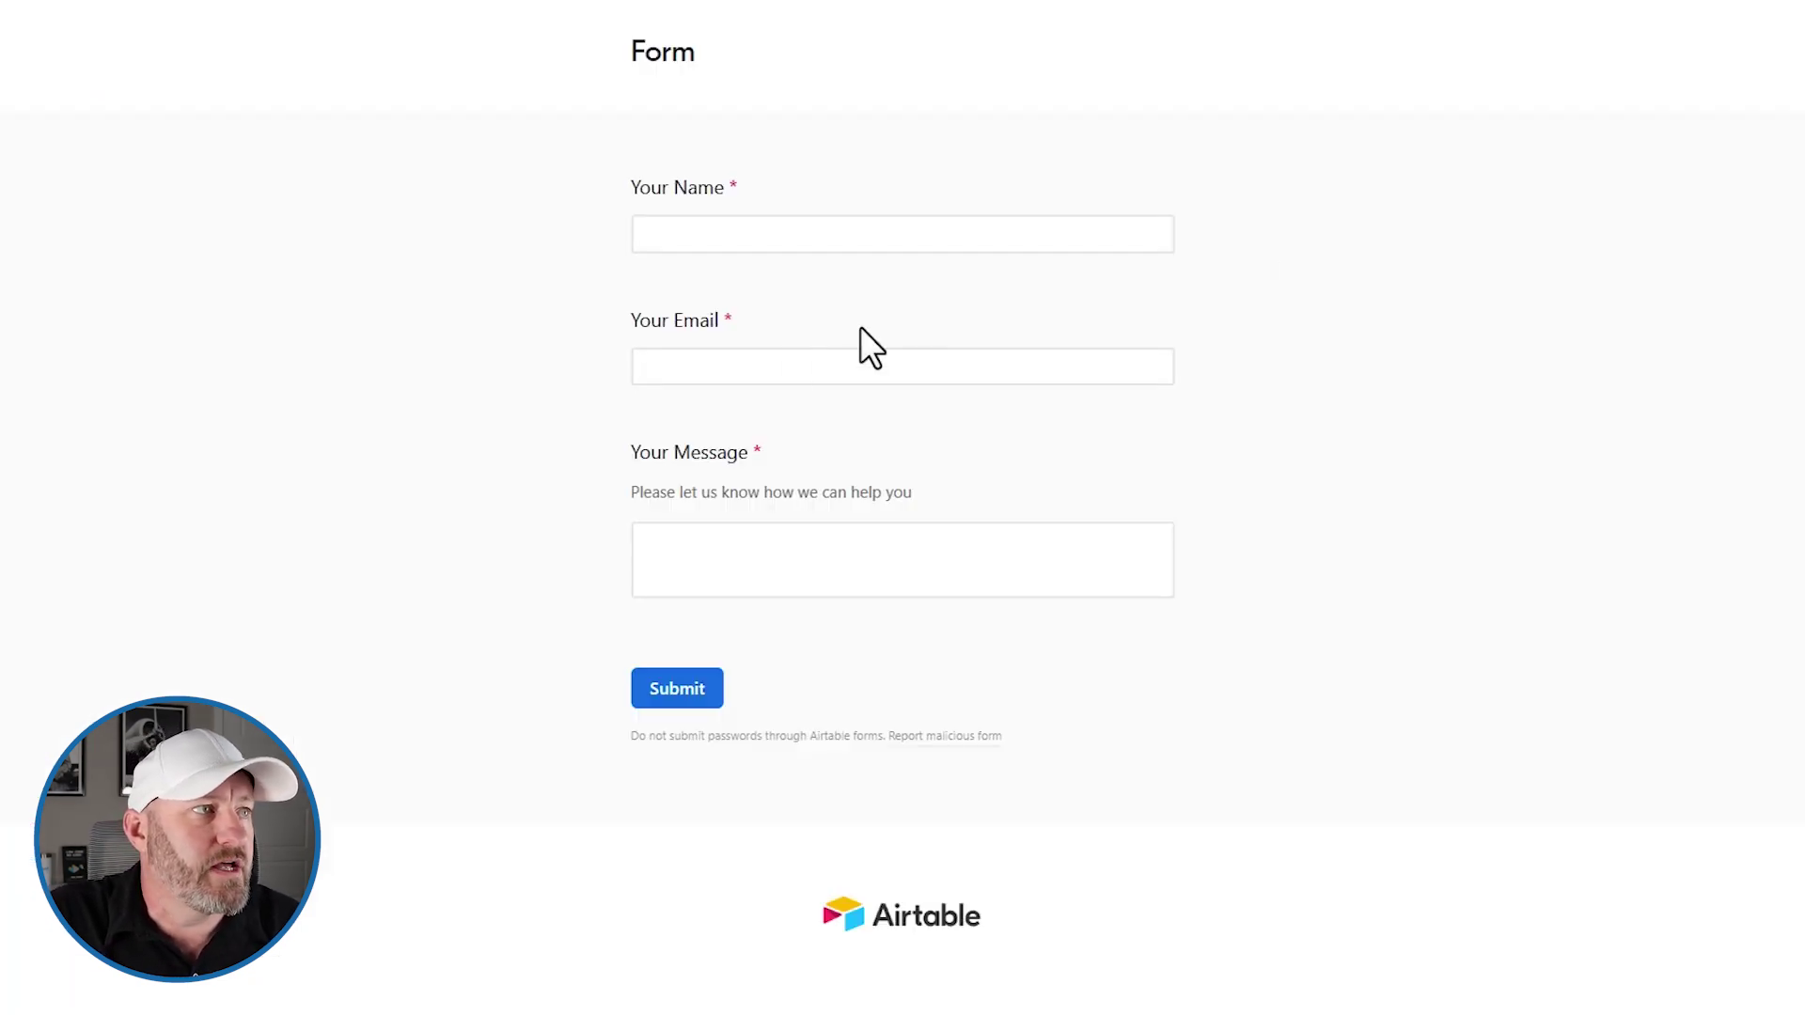
{"action": "left_click", "coordinate": [758, 239]}
{"action": "type", "text": "Gareth"}
{"action": "key", "text": "Tab"}
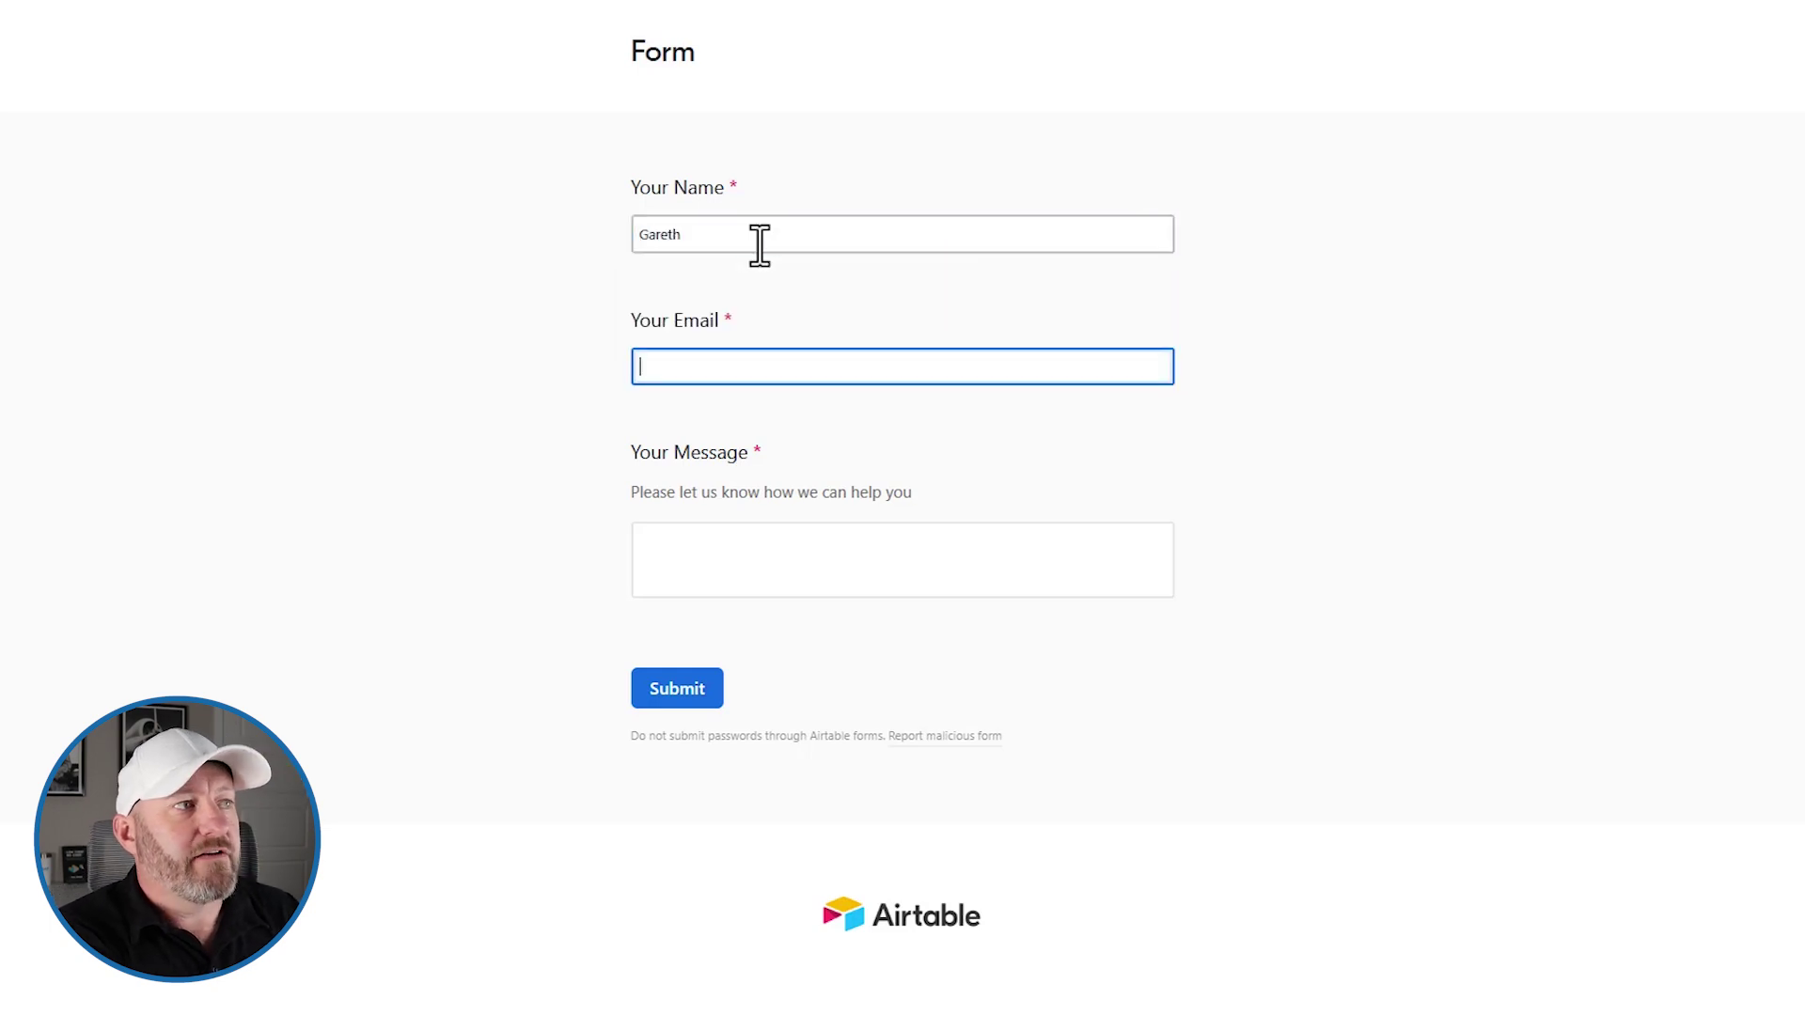
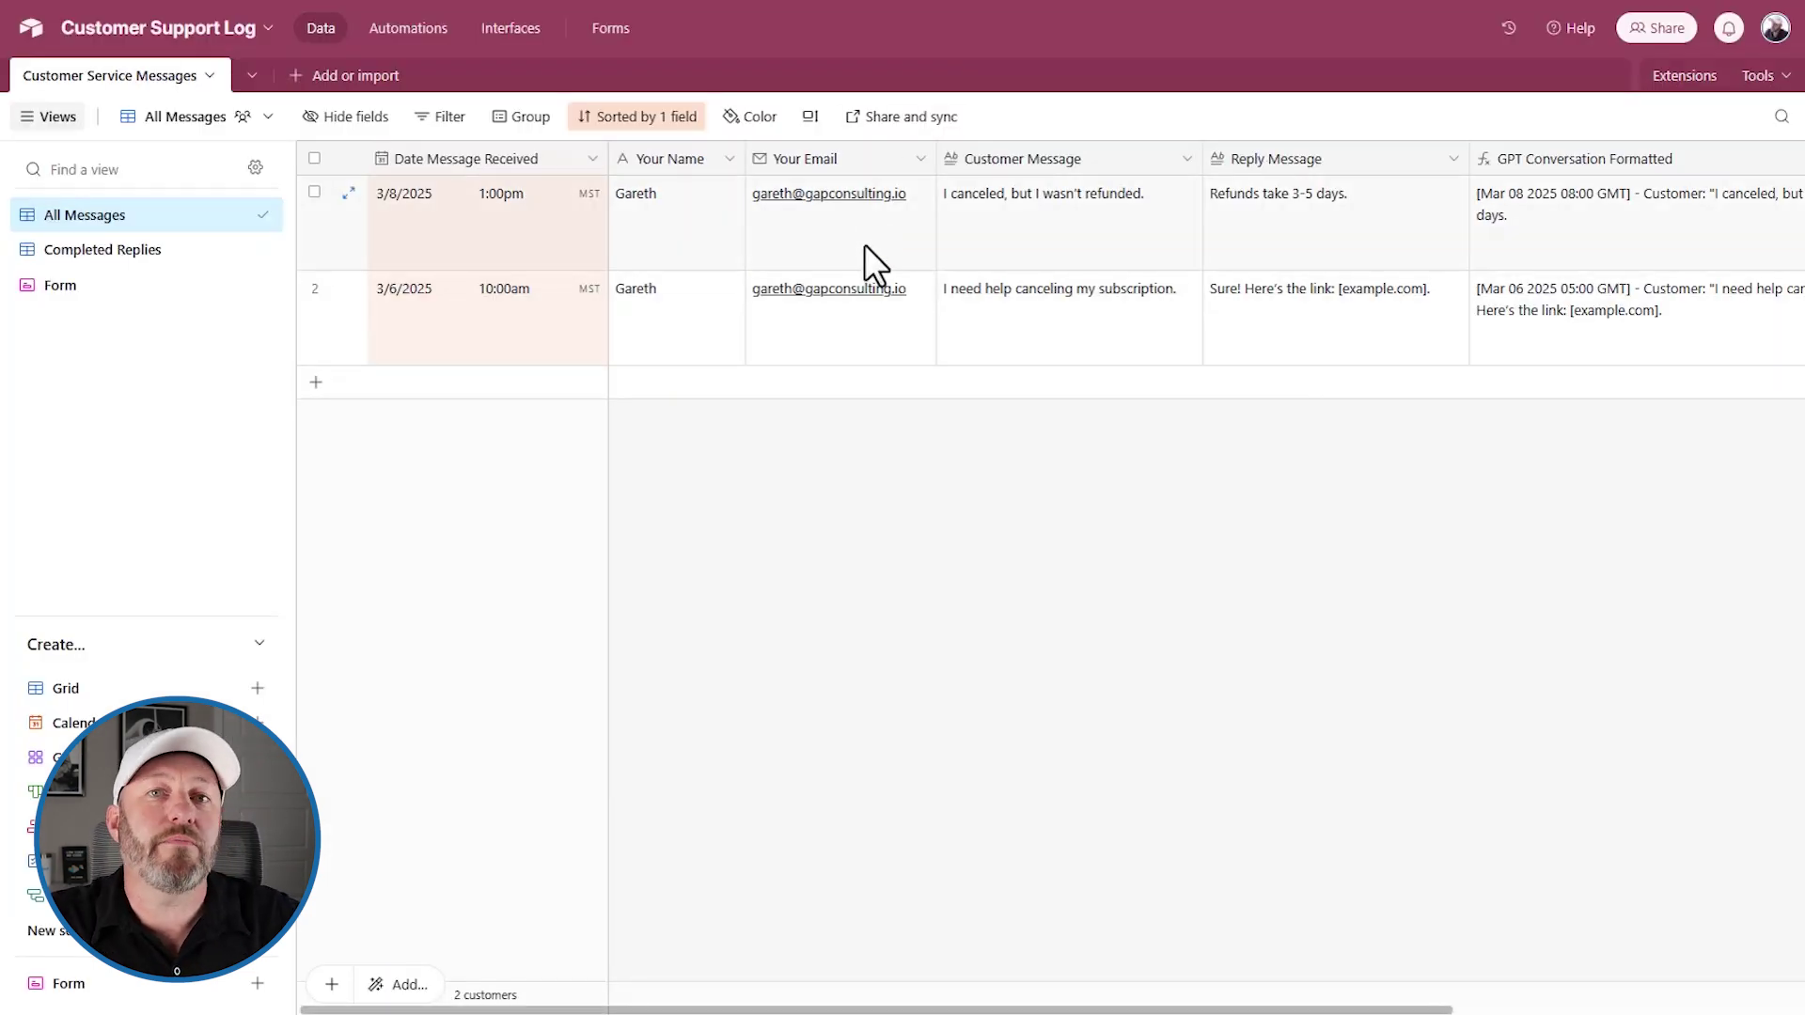
Enter "Hey I still haven't received my refund" as Your Message
{"action": "left_click_drag", "start_coordinate": [865, 244], "coordinate": [858, 320]}
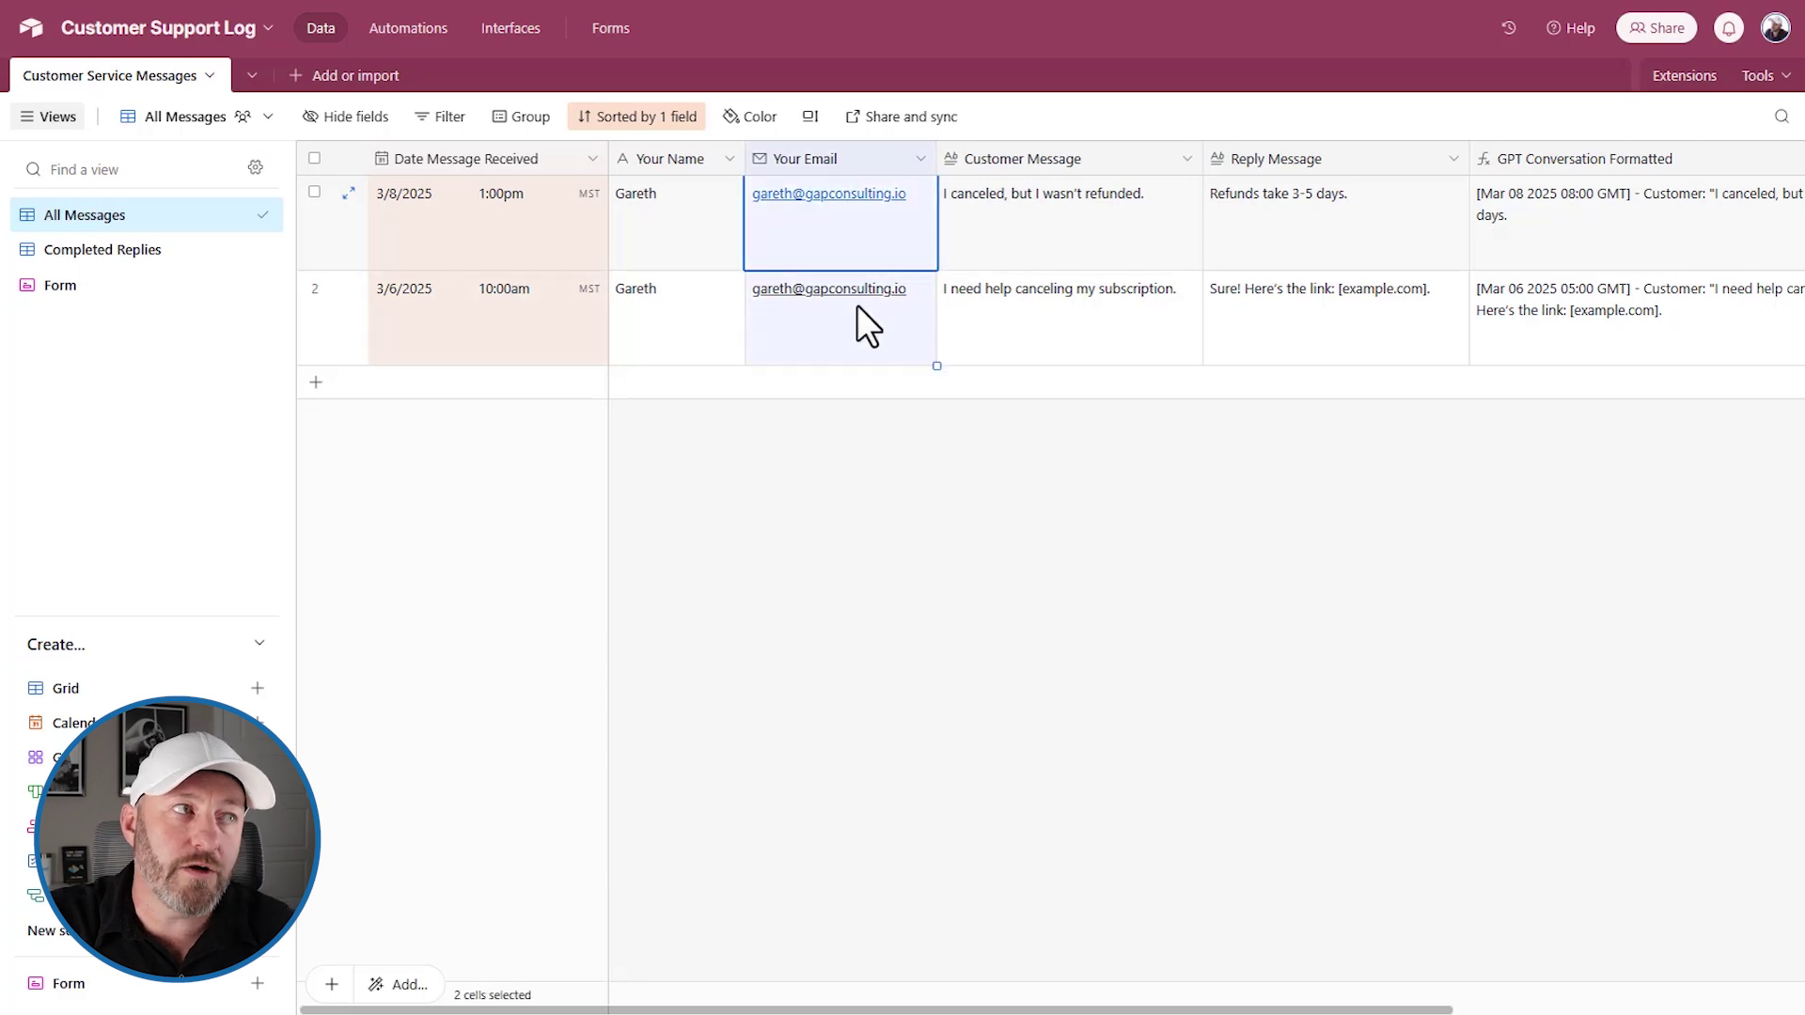
{"action": "left_click", "coordinate": [1007, 522]}
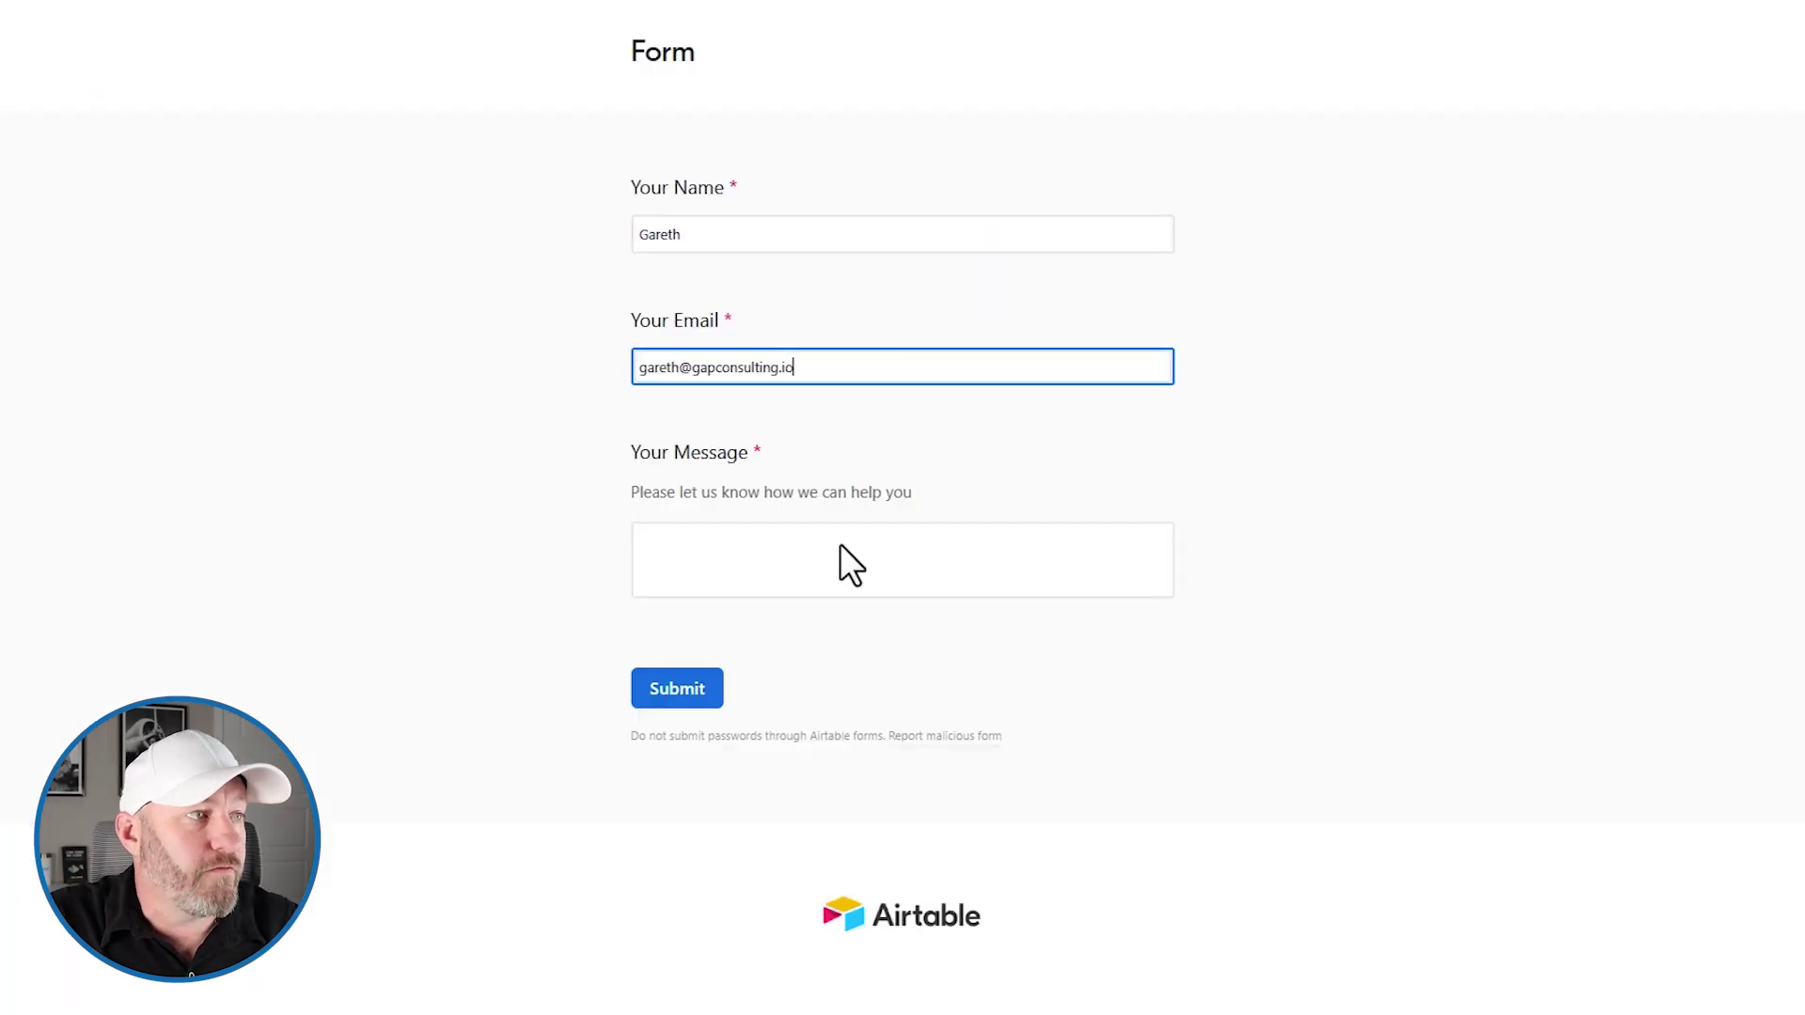
{"action": "left_click", "coordinate": [828, 557]}
{"action": "type", "text": "Hey"}
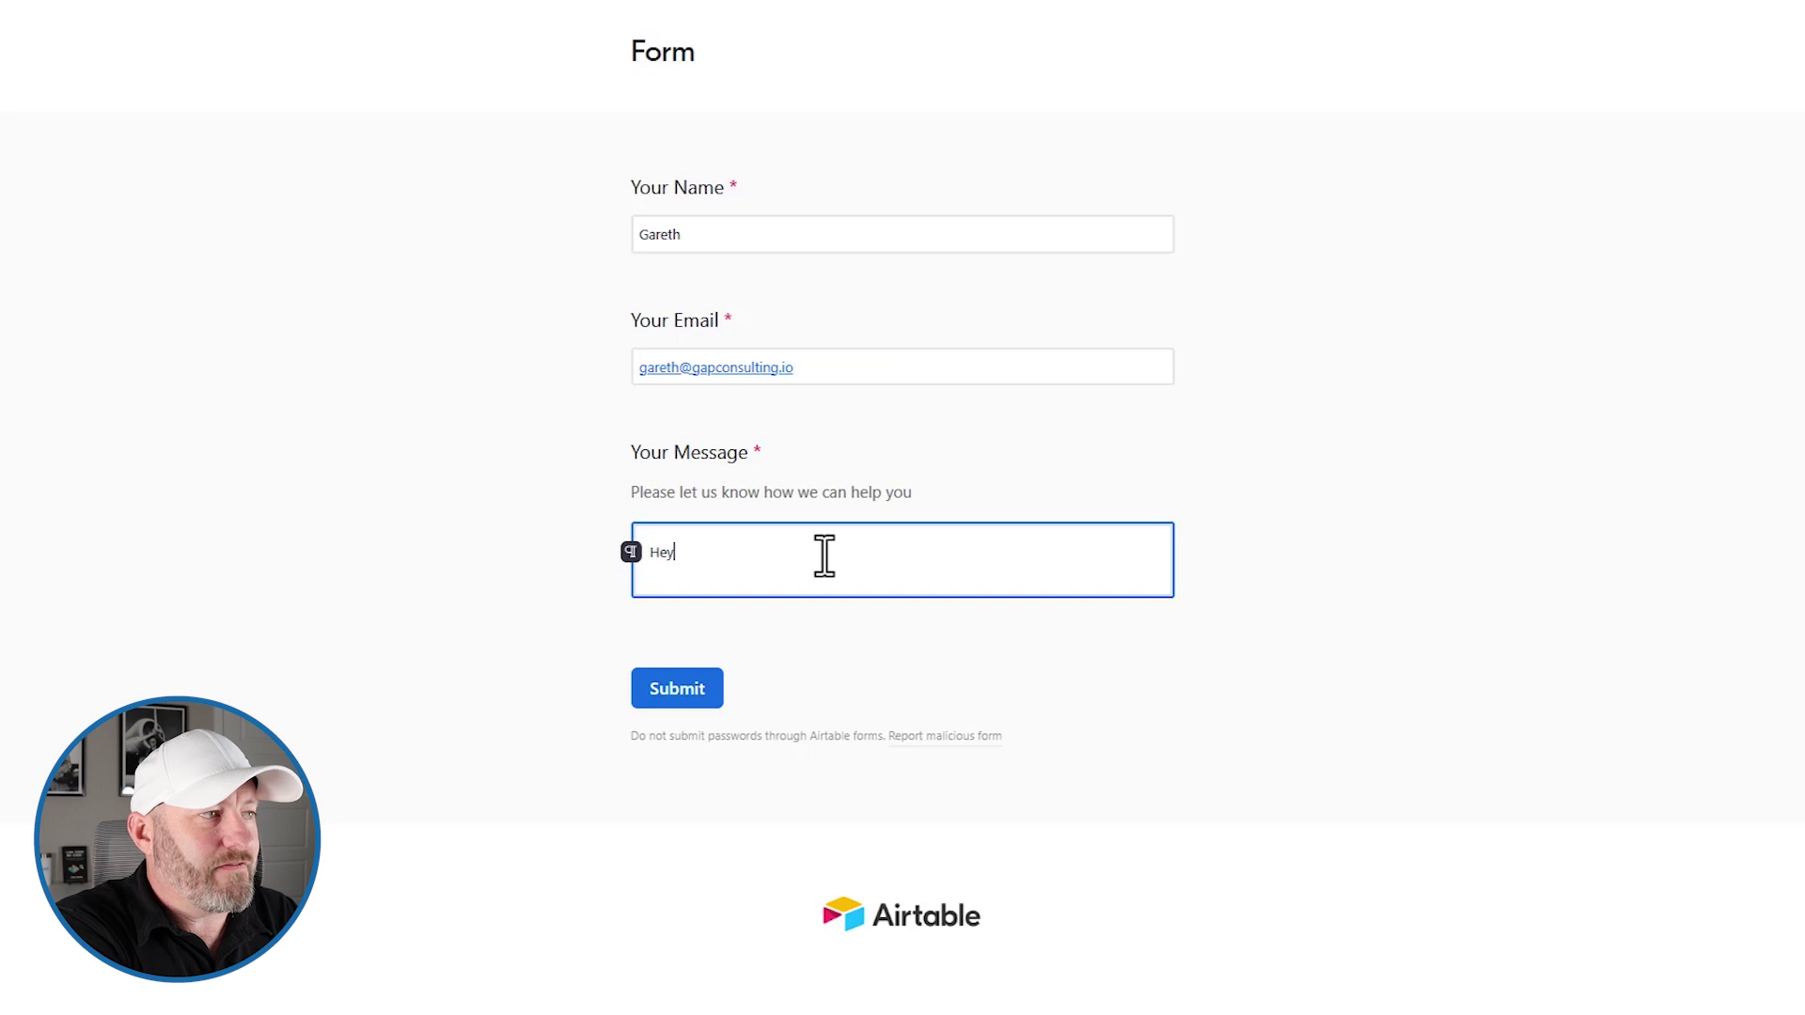
{"action": "type", "text": " I still h"}
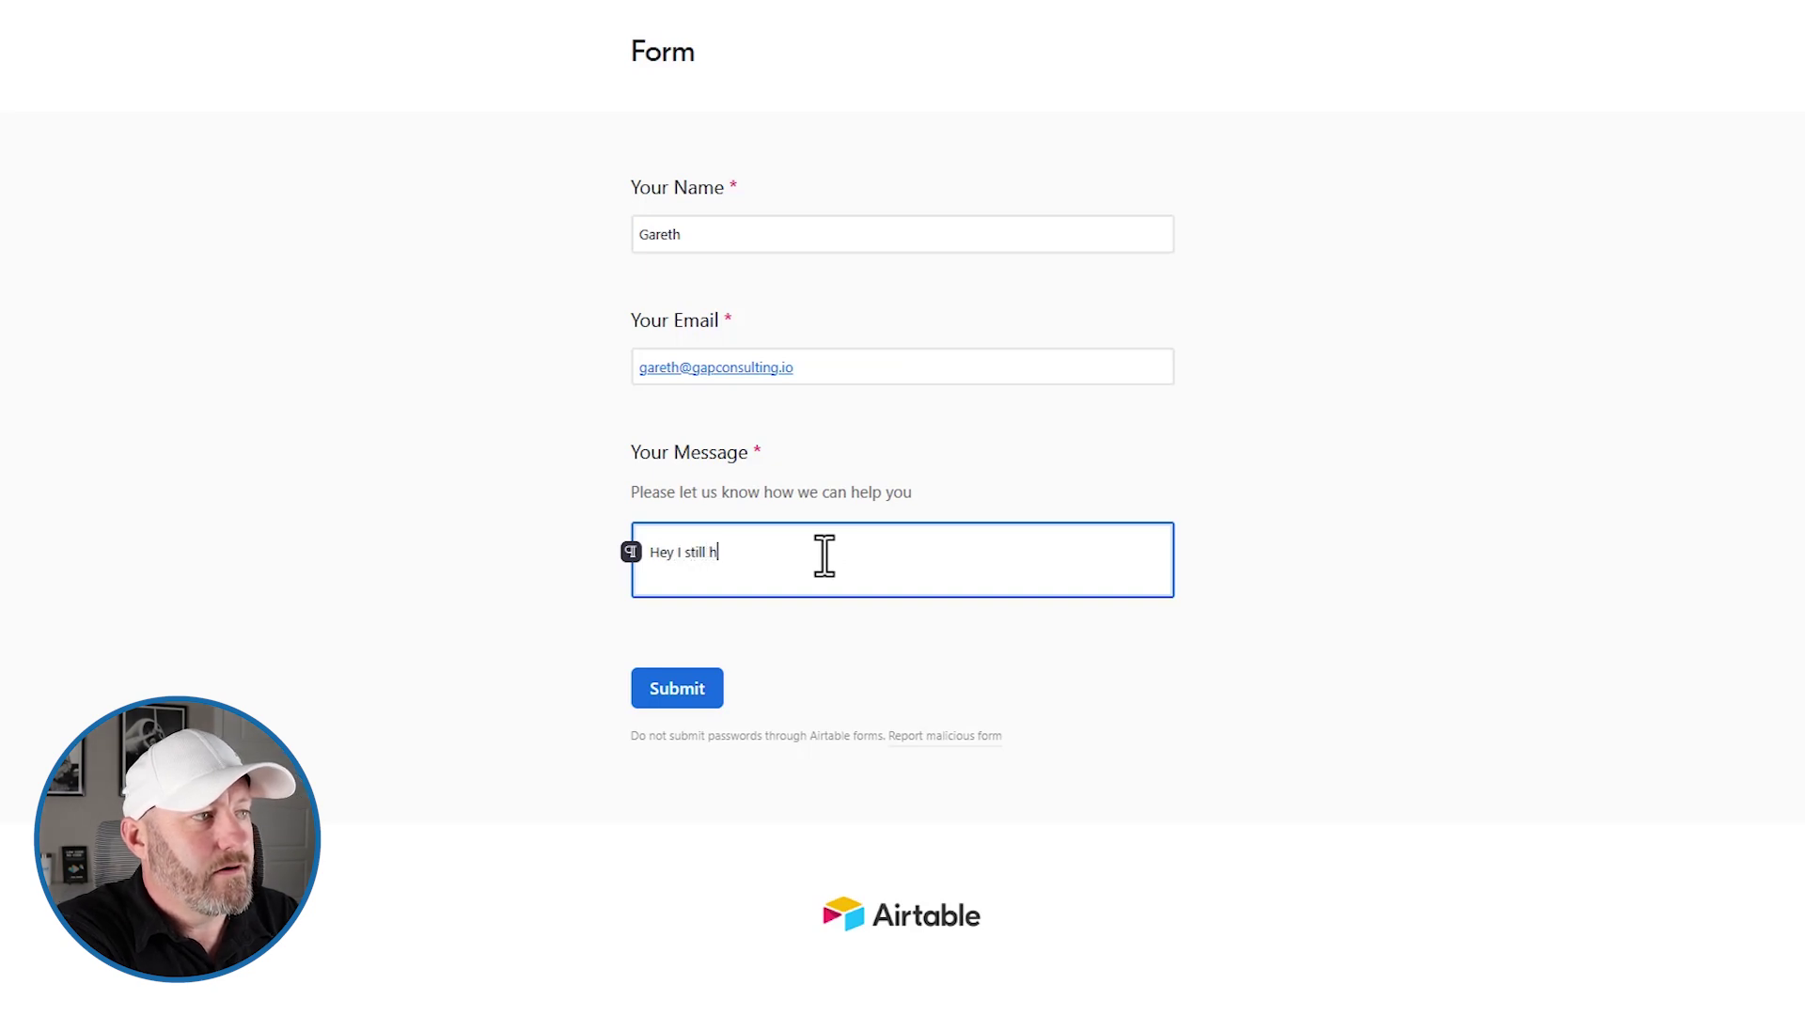
{"action": "type", "text": "aven't received "}
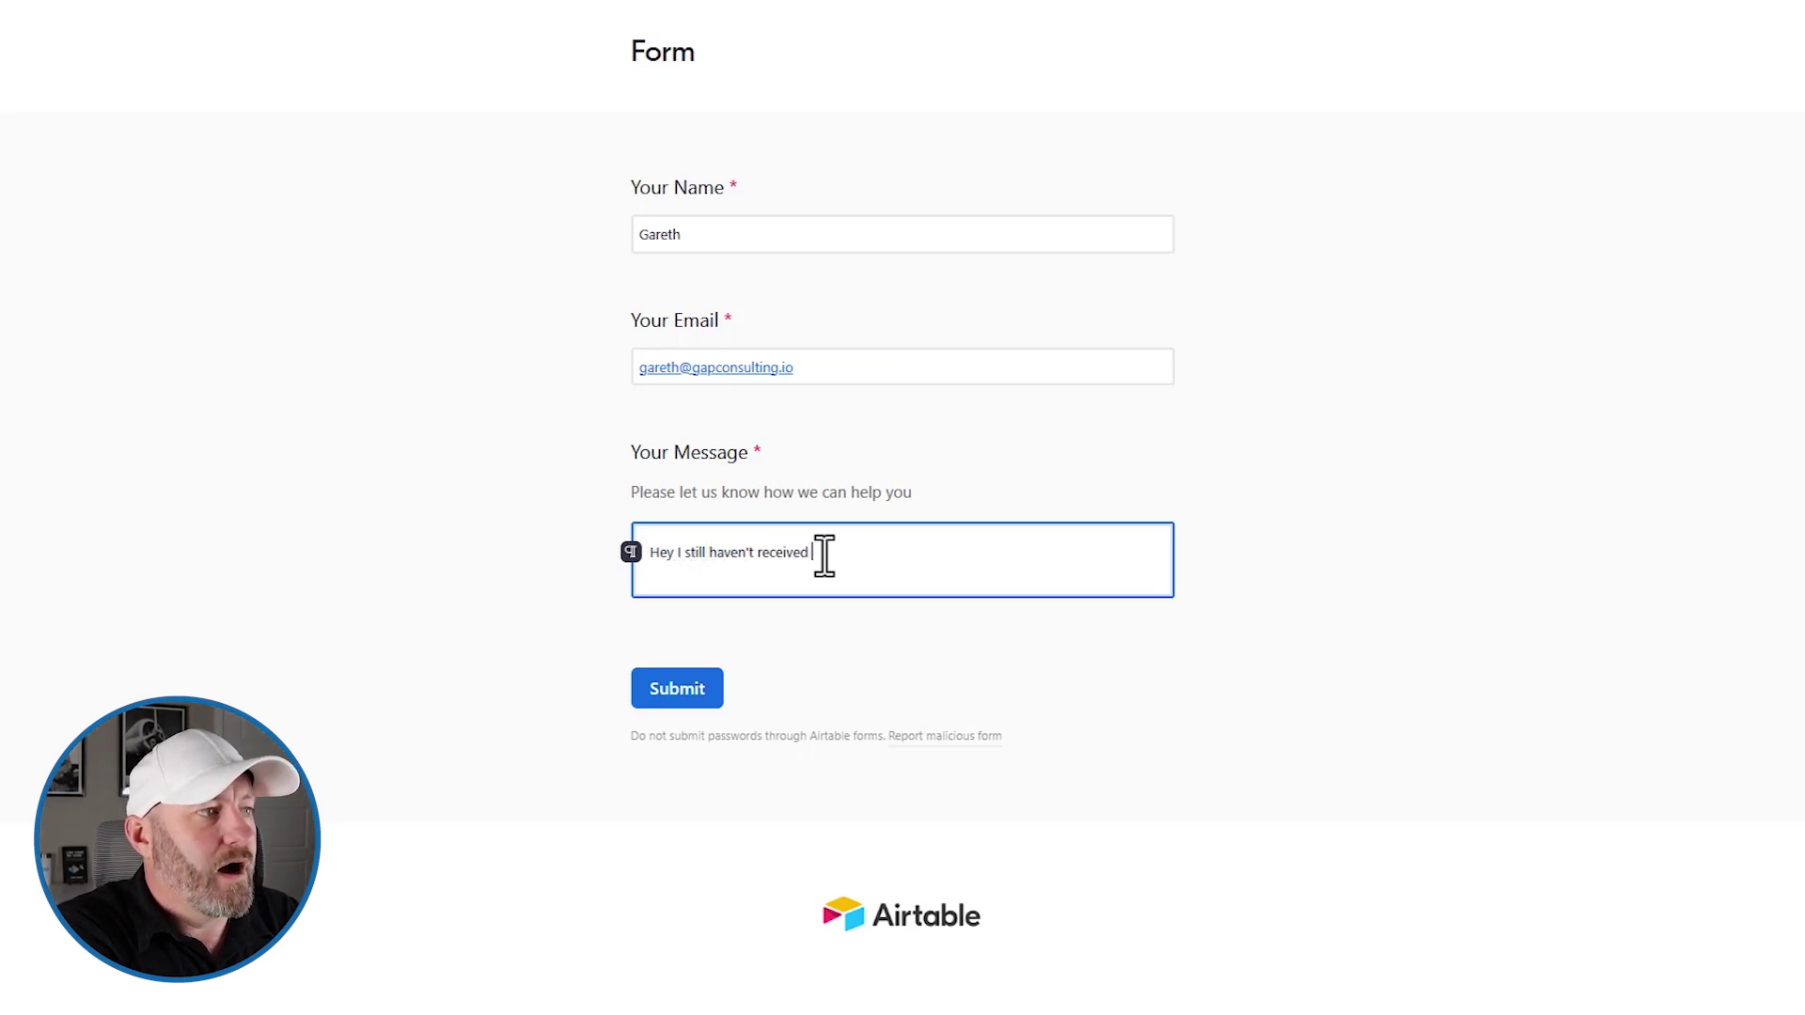
{"action": "type", "text": "my refund"}
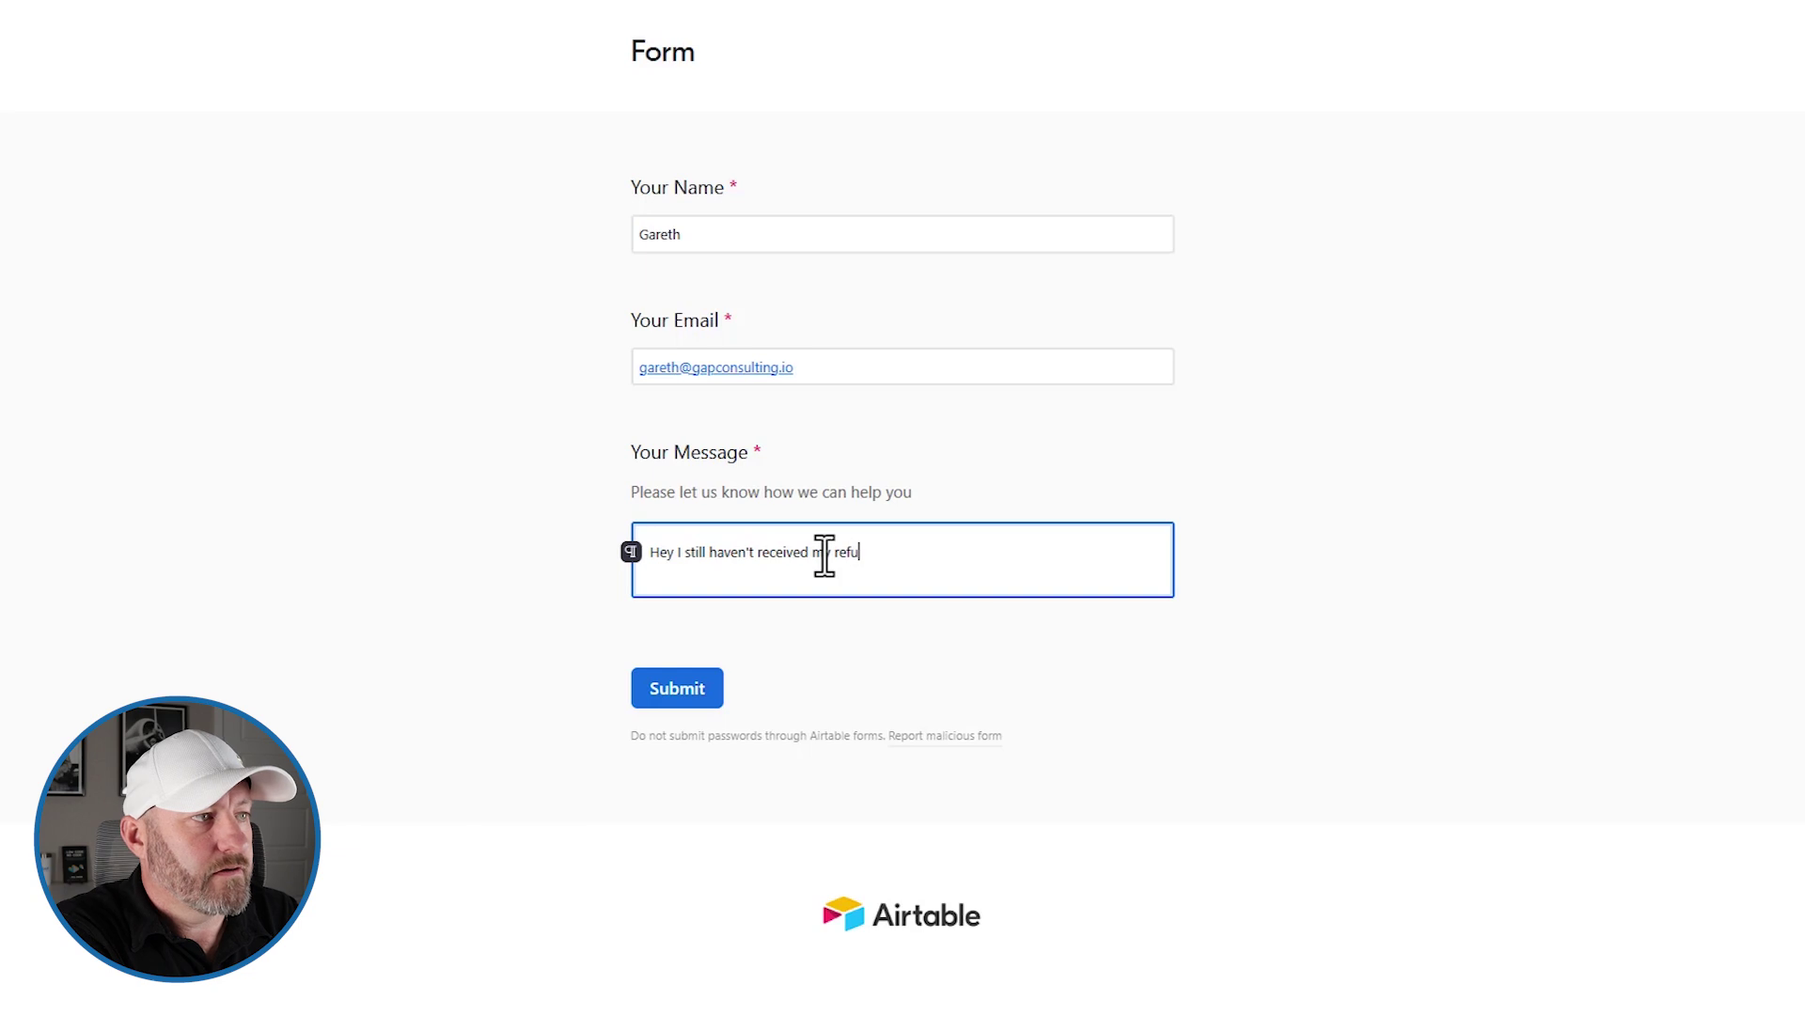
Submit the form and check the new record's Customer Message in the grid
{"action": "left_click", "coordinate": [655, 694]}
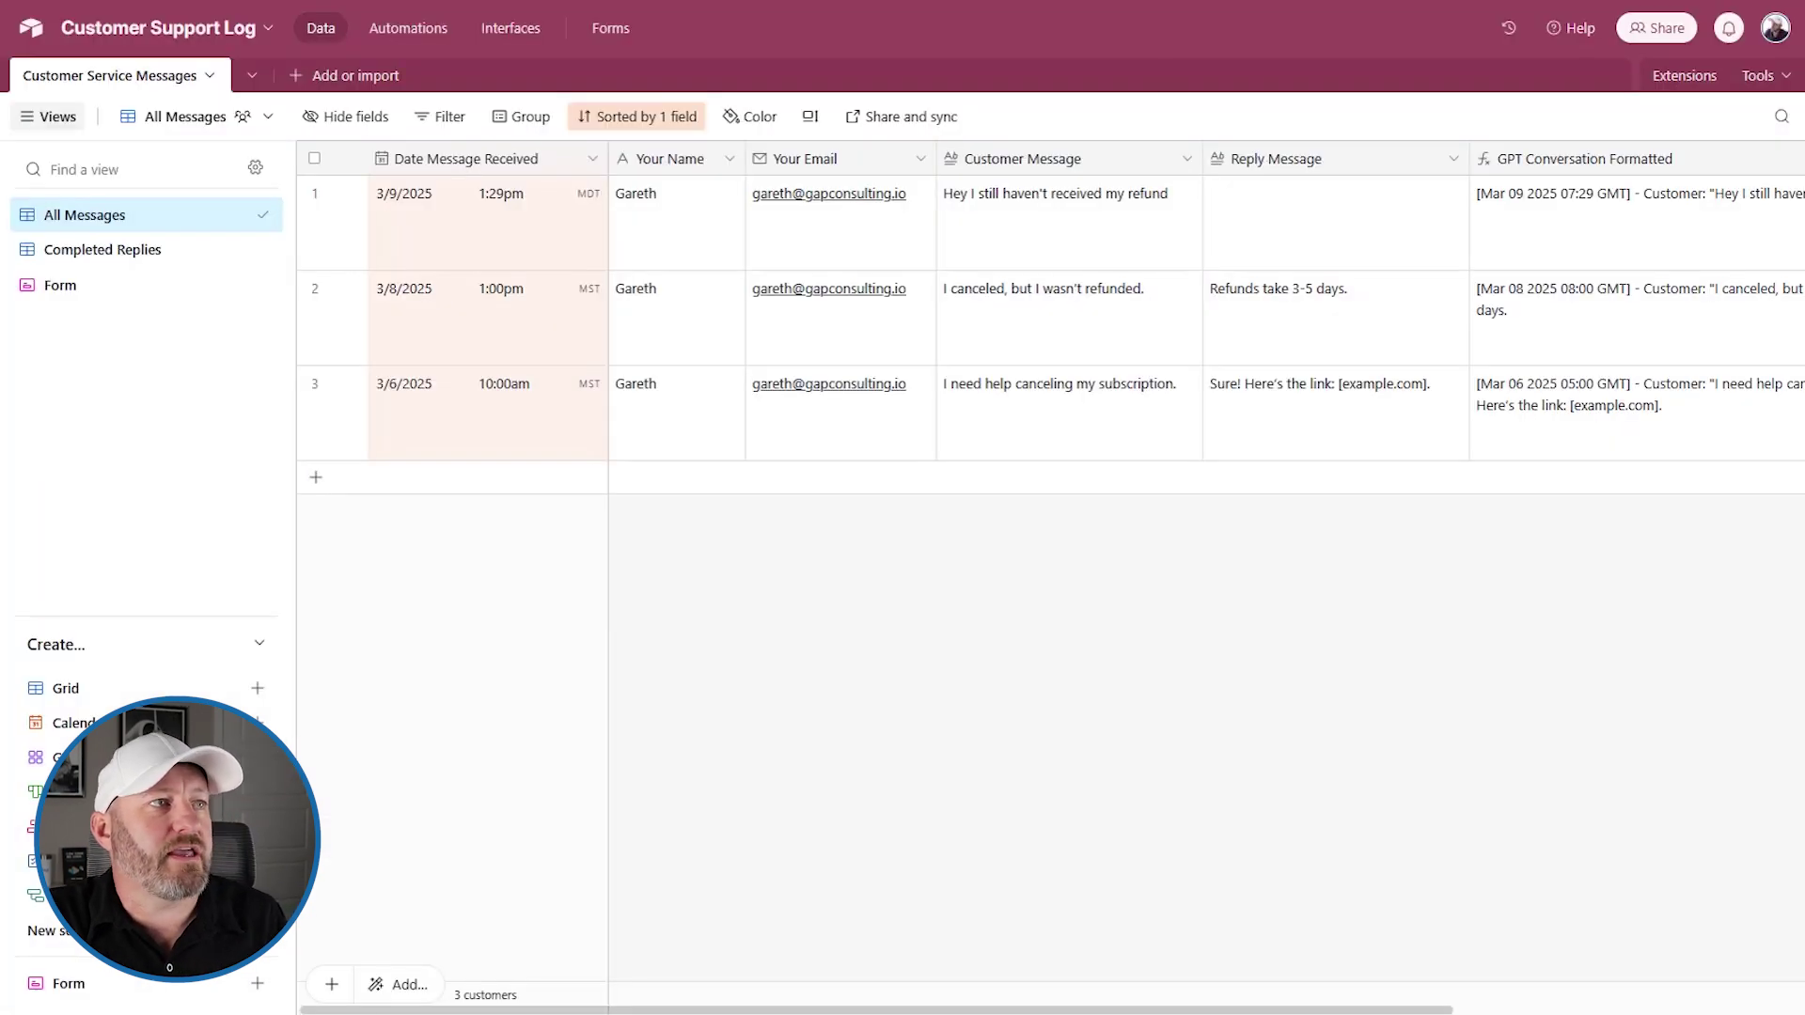
{"action": "left_click", "coordinate": [496, 412]}
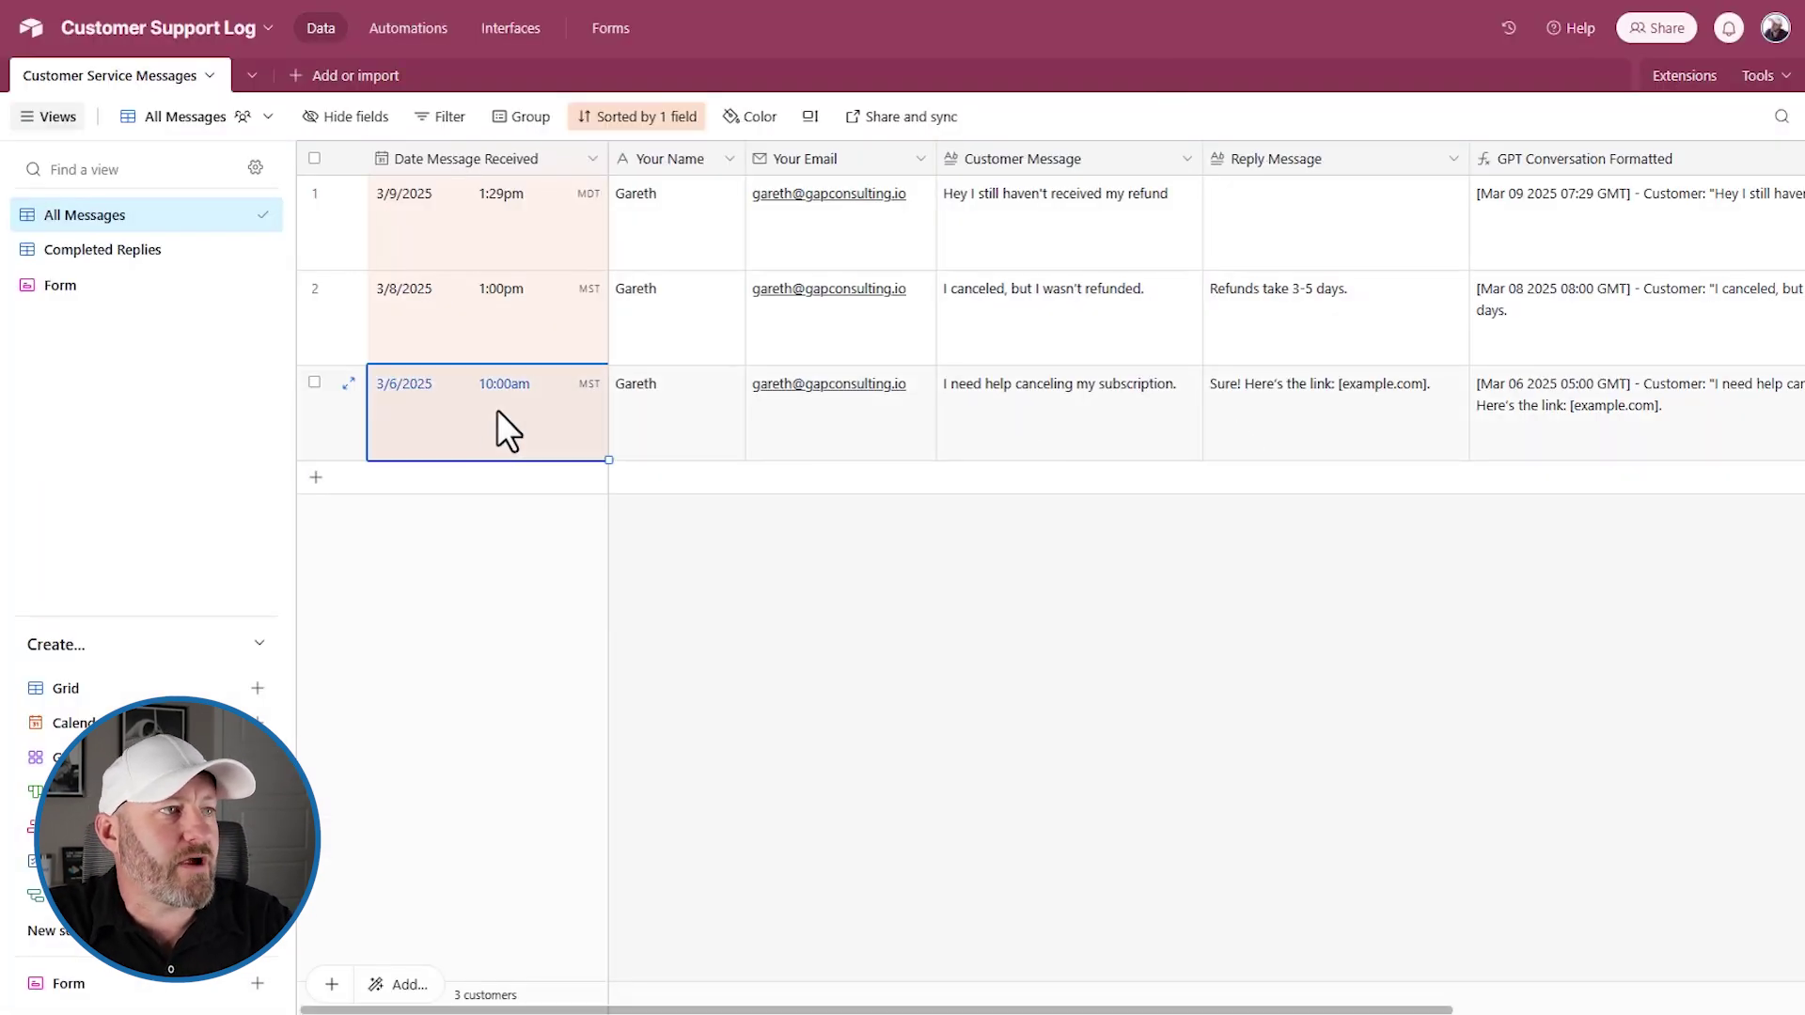
{"action": "left_click", "coordinate": [1066, 216]}
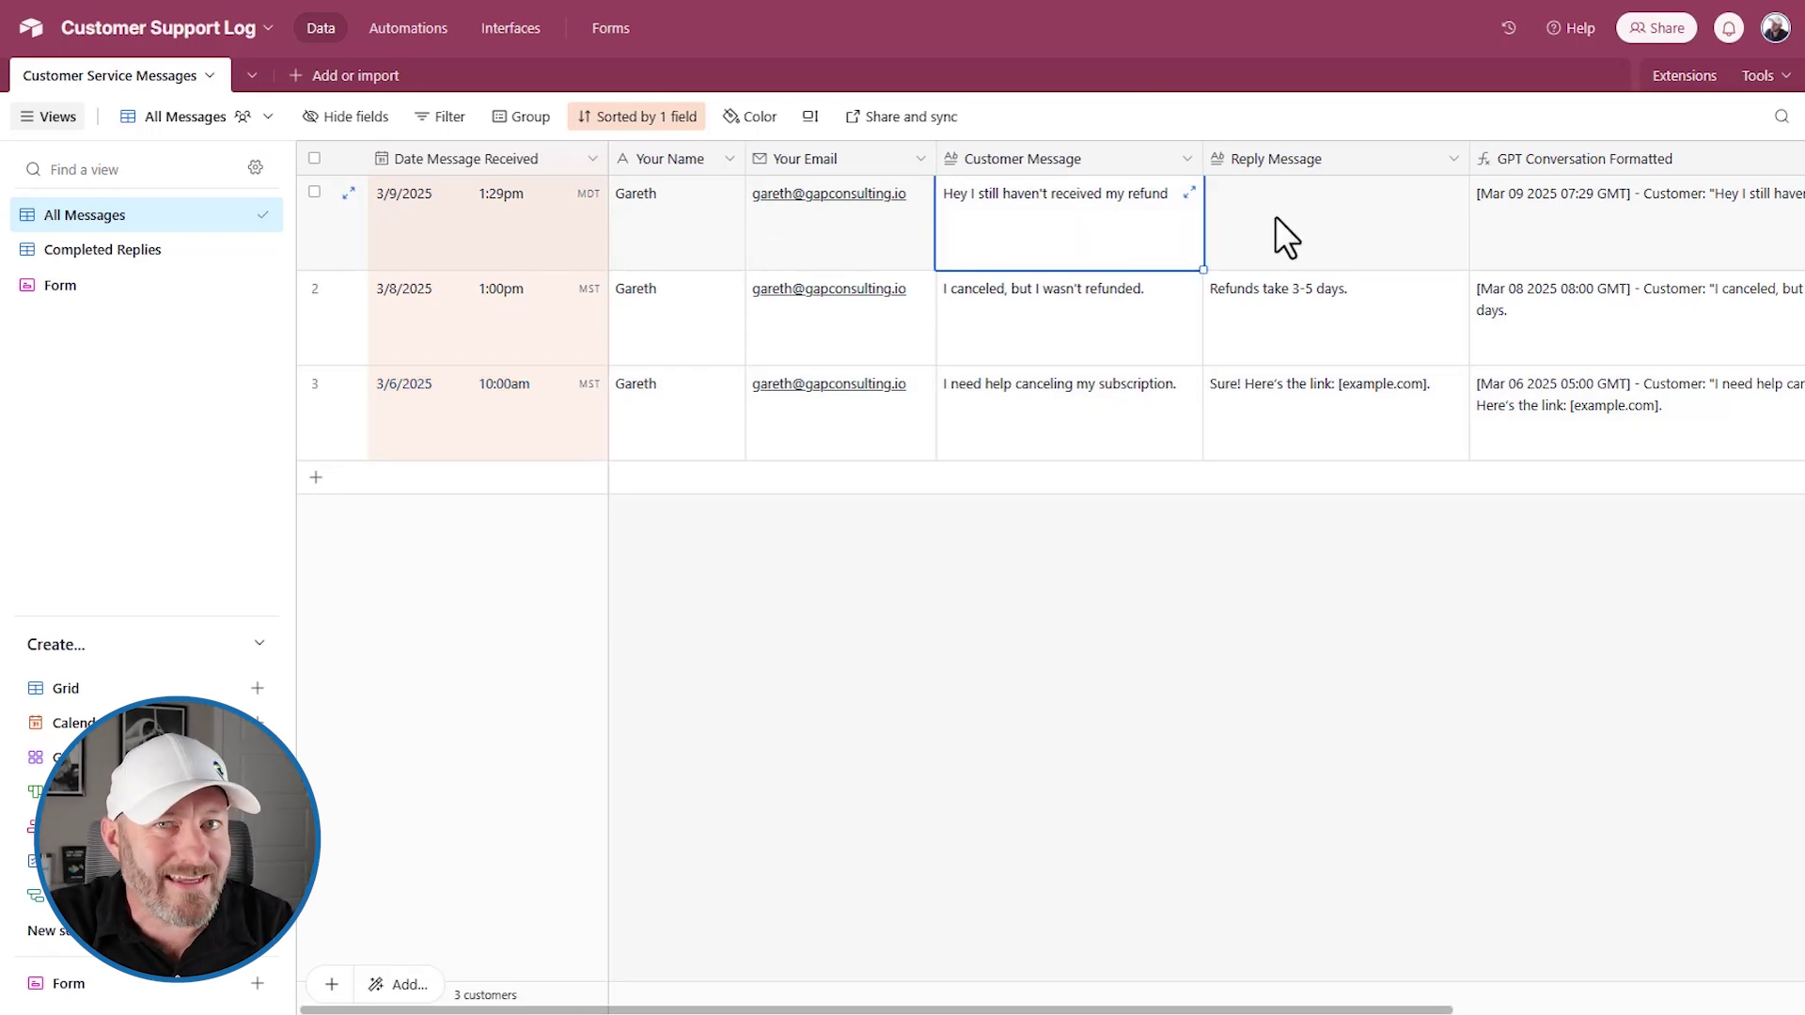
Compare the new reply with the first two customer messages and their replies
{"action": "left_click", "coordinate": [1084, 408]}
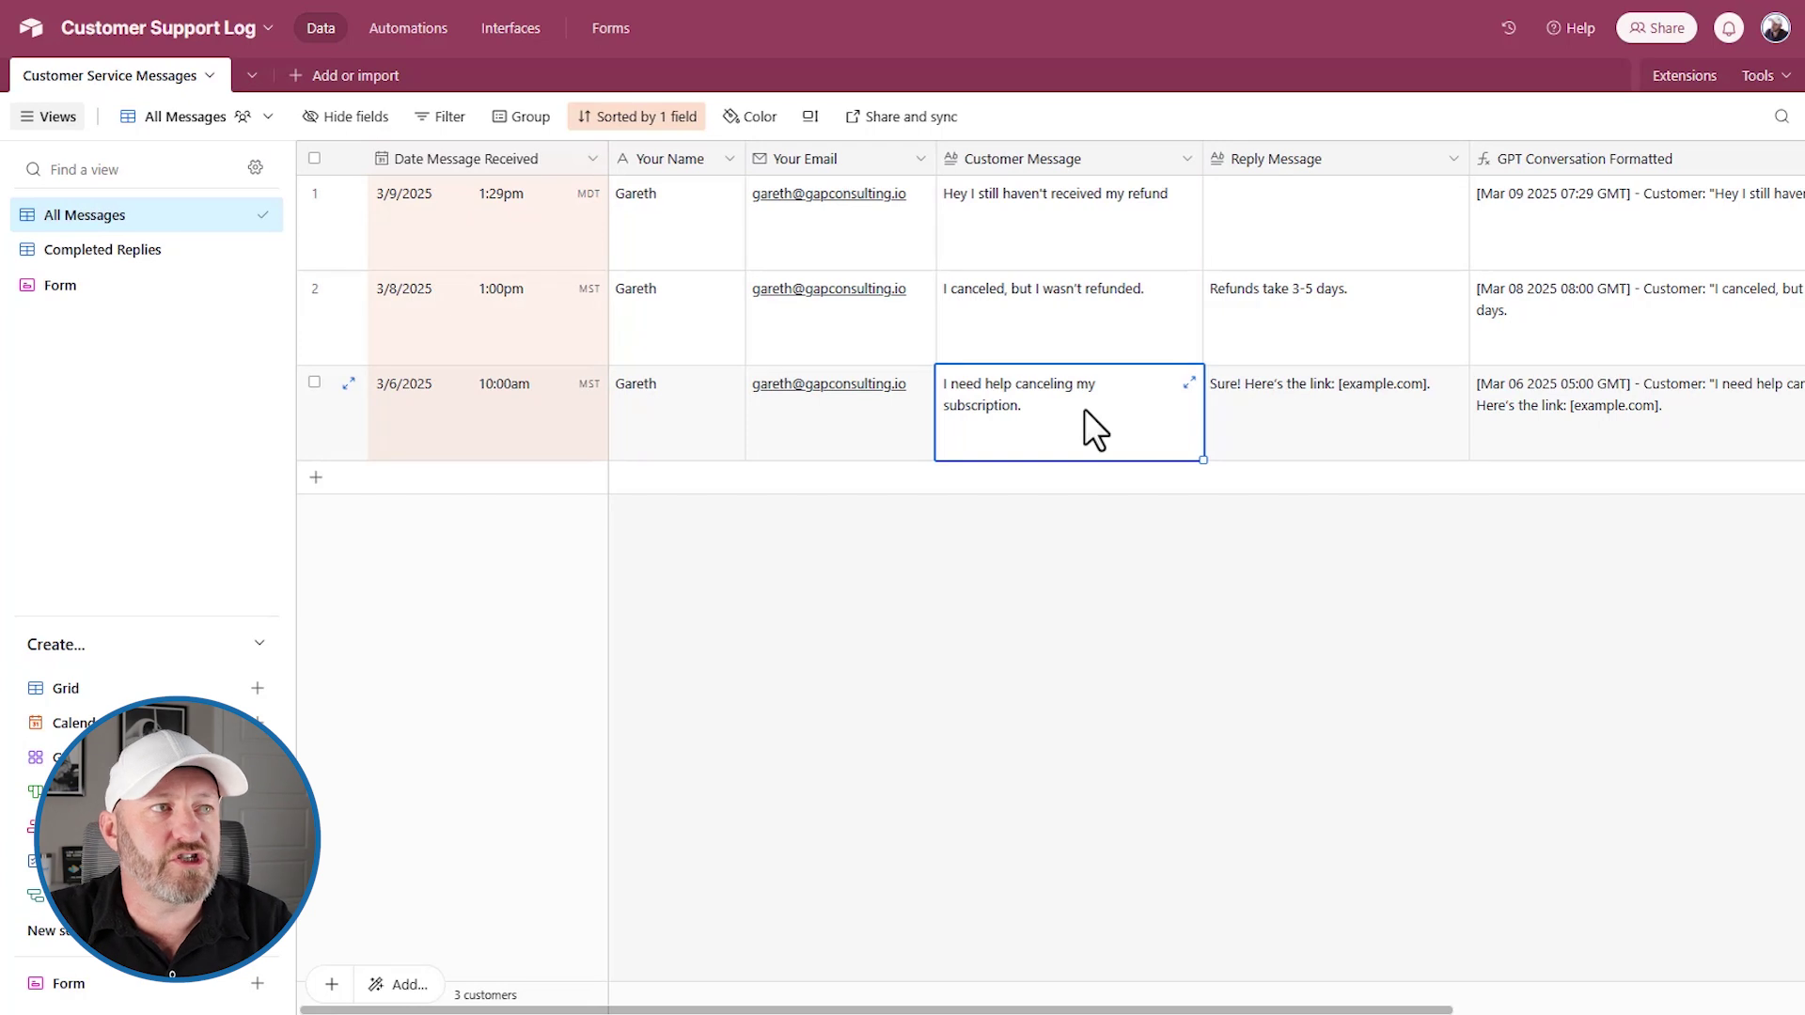
{"action": "left_click", "coordinate": [1300, 399]}
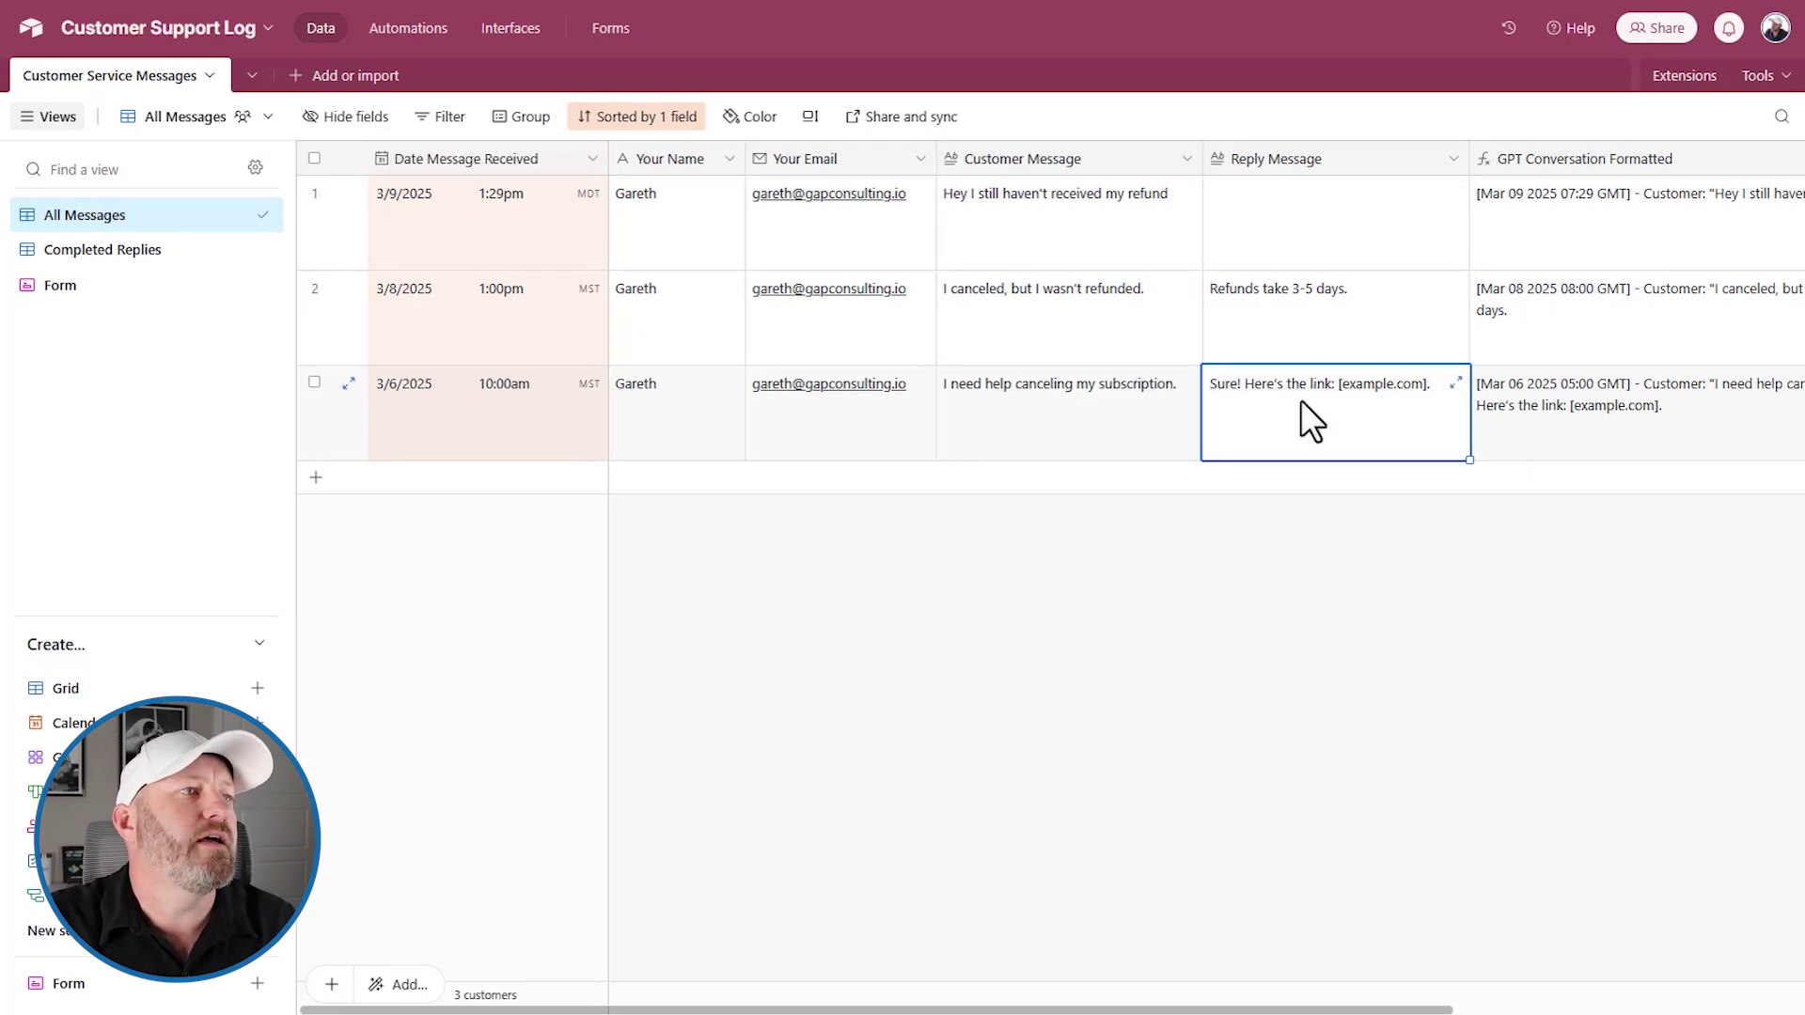
{"action": "left_click", "coordinate": [1053, 319]}
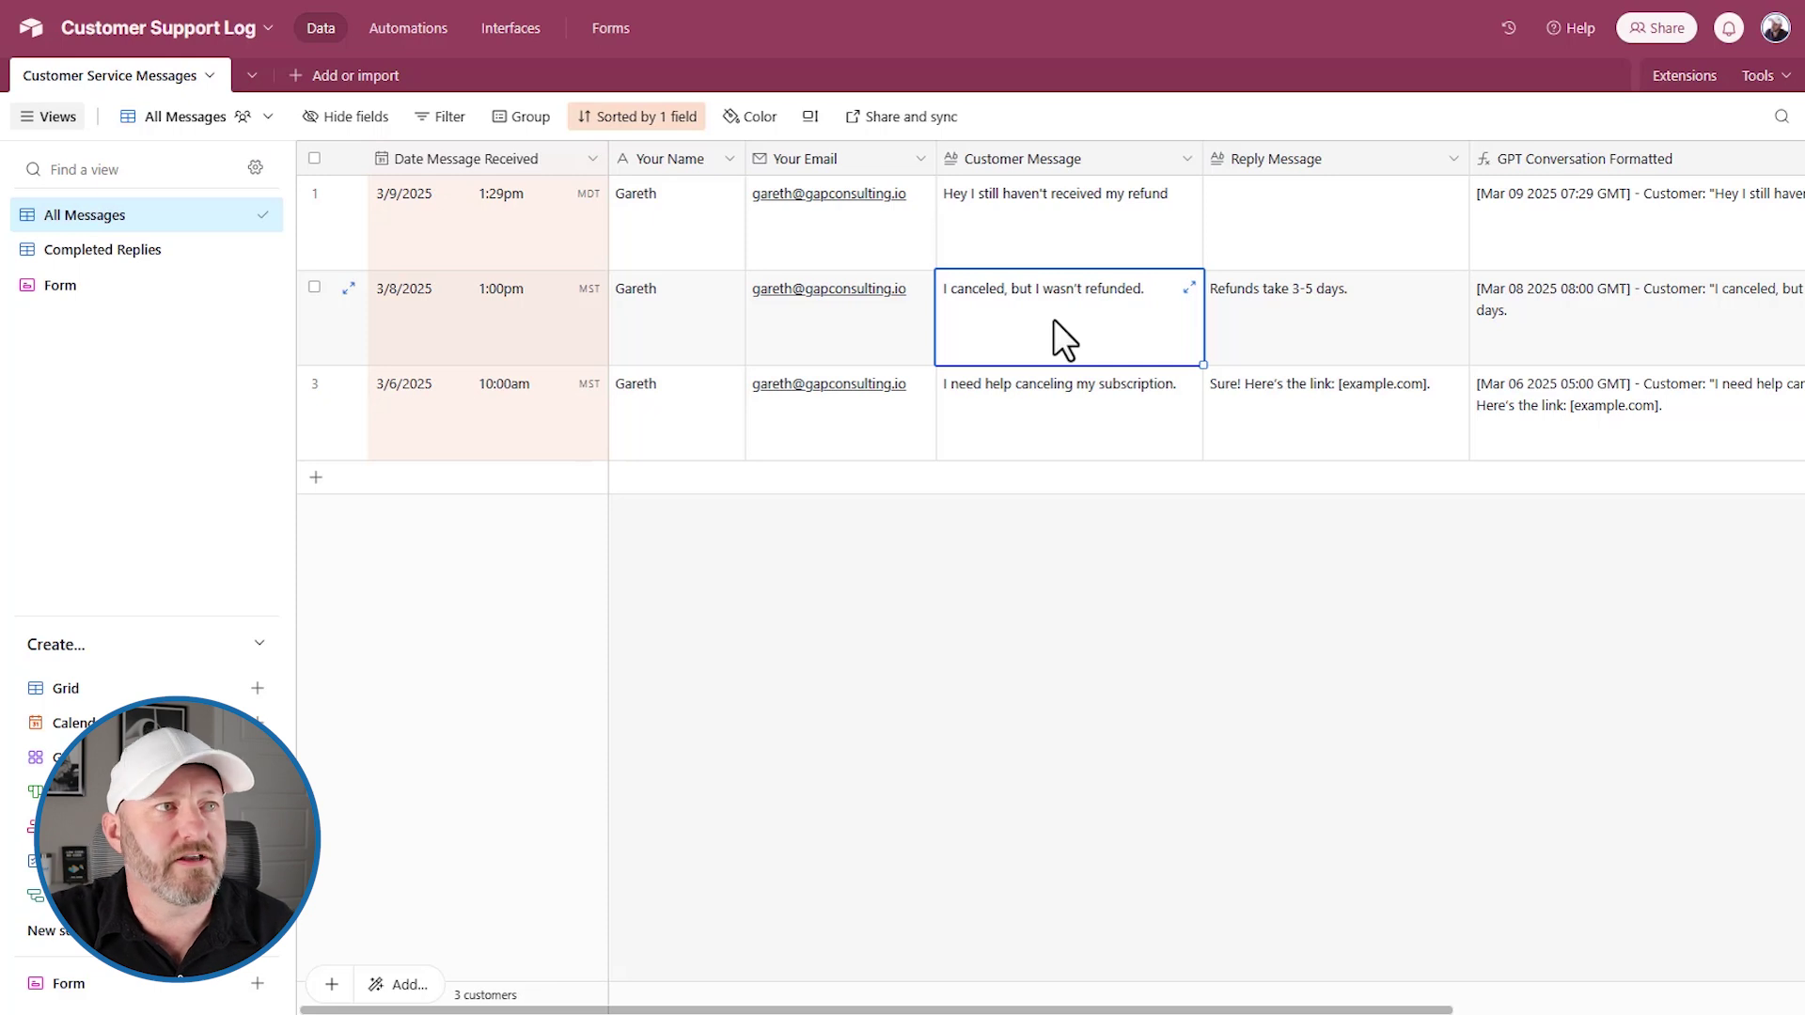
{"action": "left_click", "coordinate": [1328, 331]}
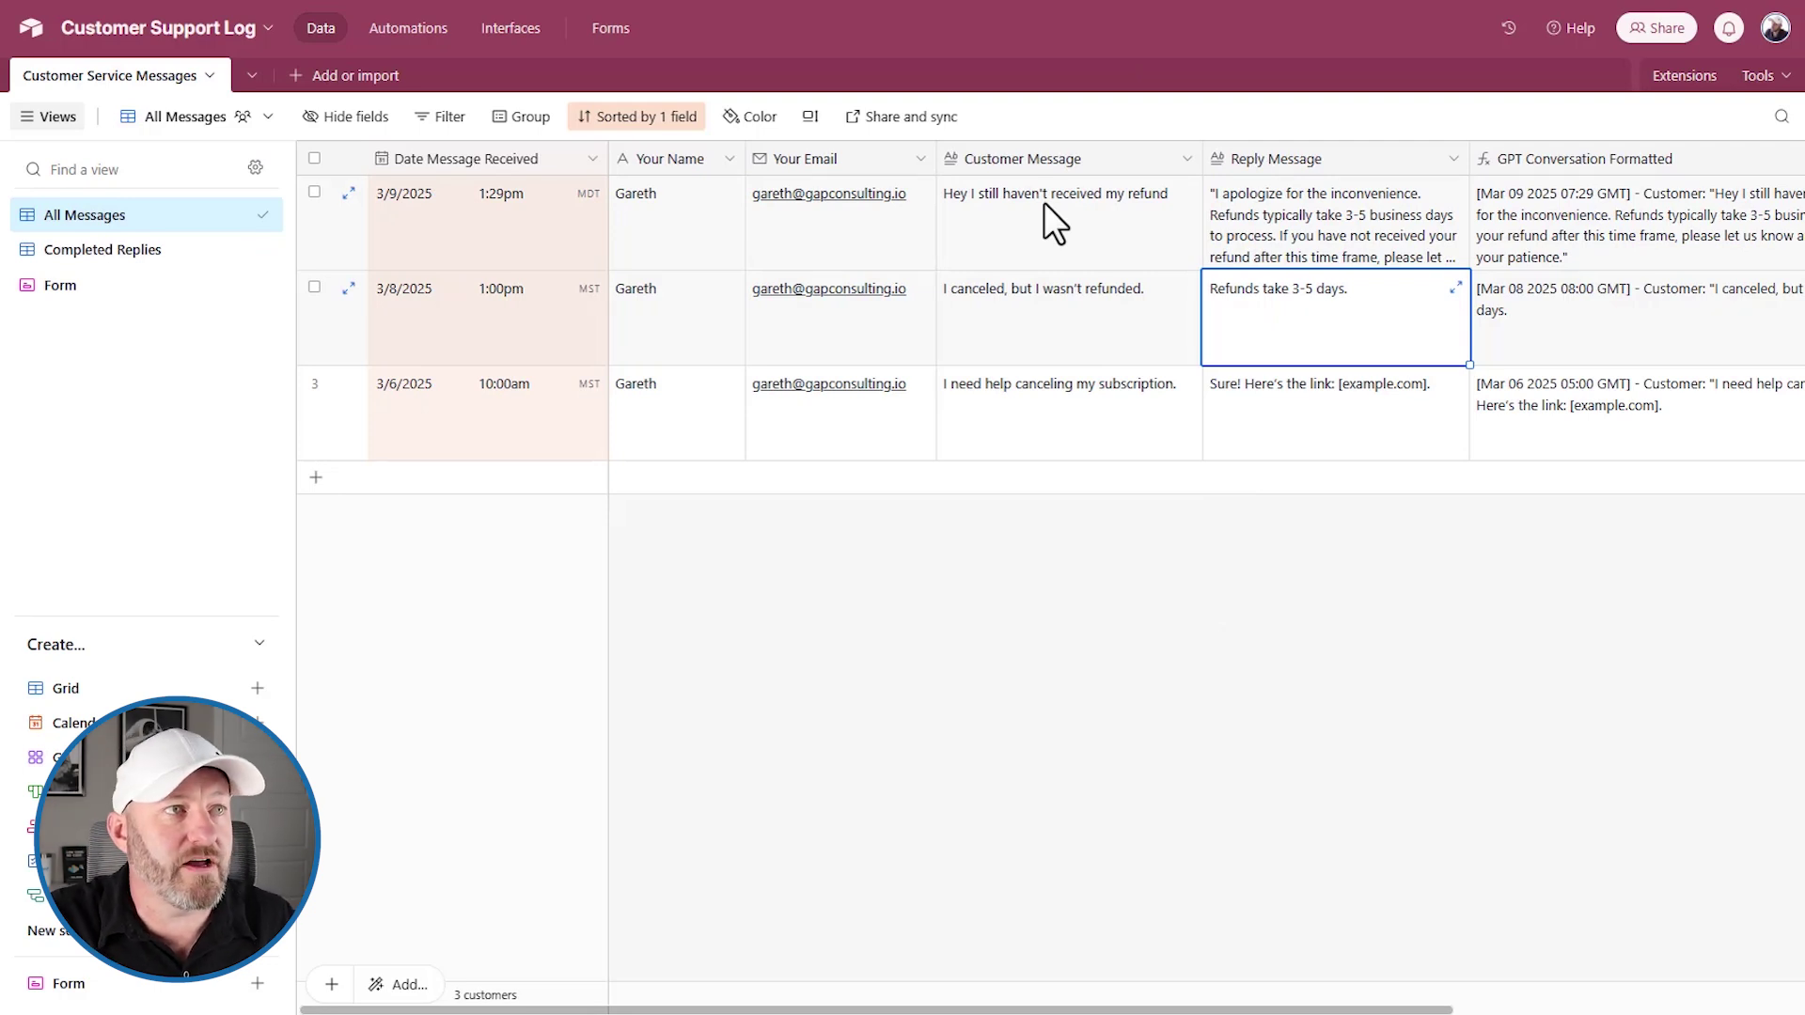
{"action": "left_click", "coordinate": [1257, 211]}
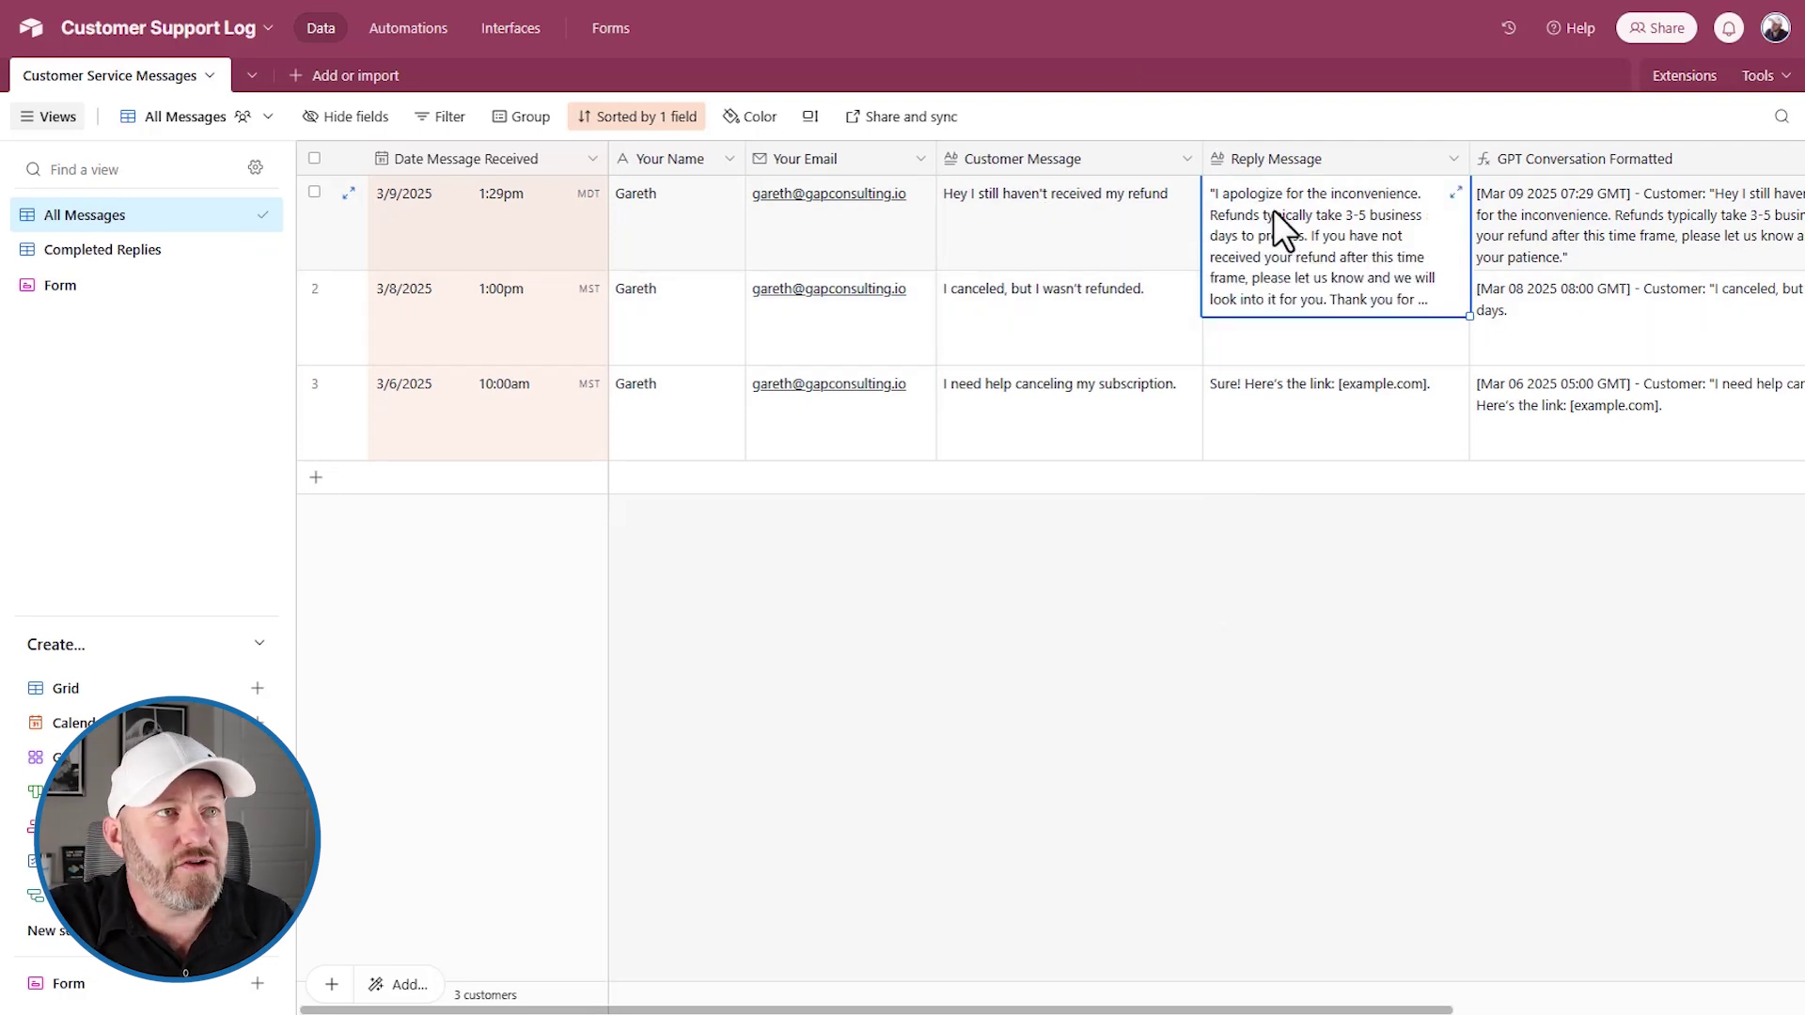
{"action": "left_click", "coordinate": [1457, 193]}
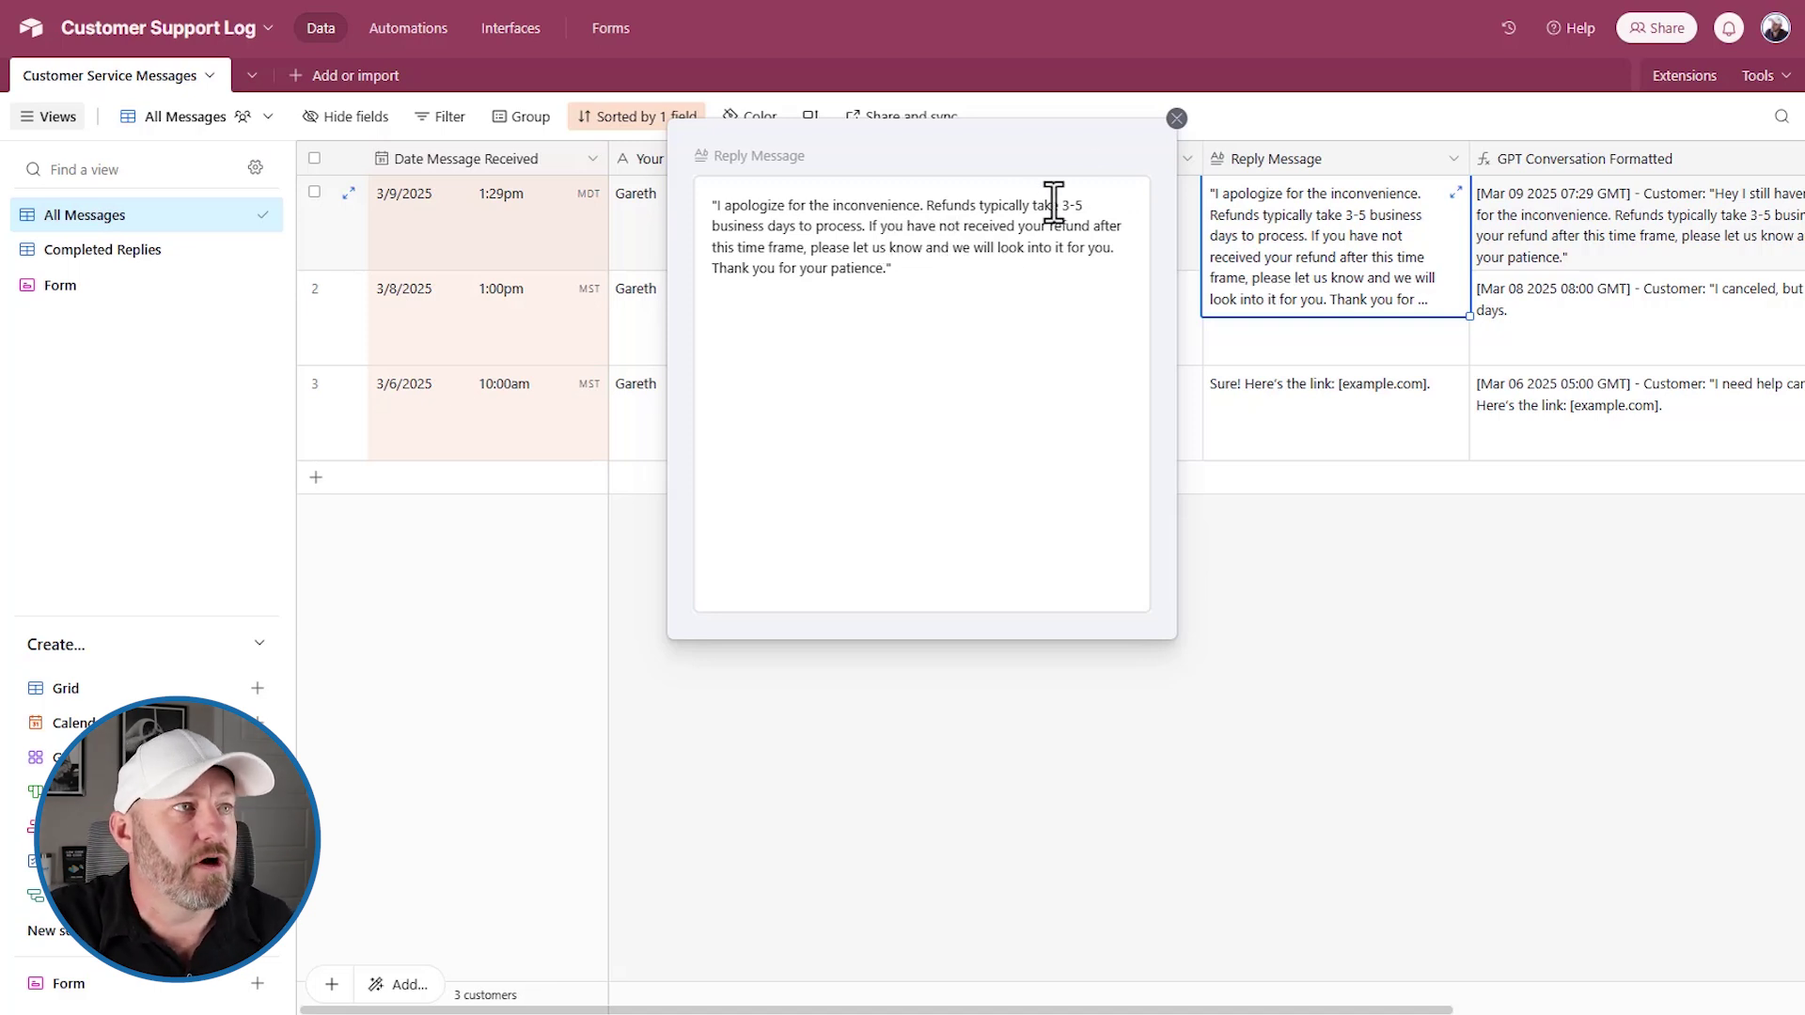
{"action": "left_click", "coordinate": [1176, 117]}
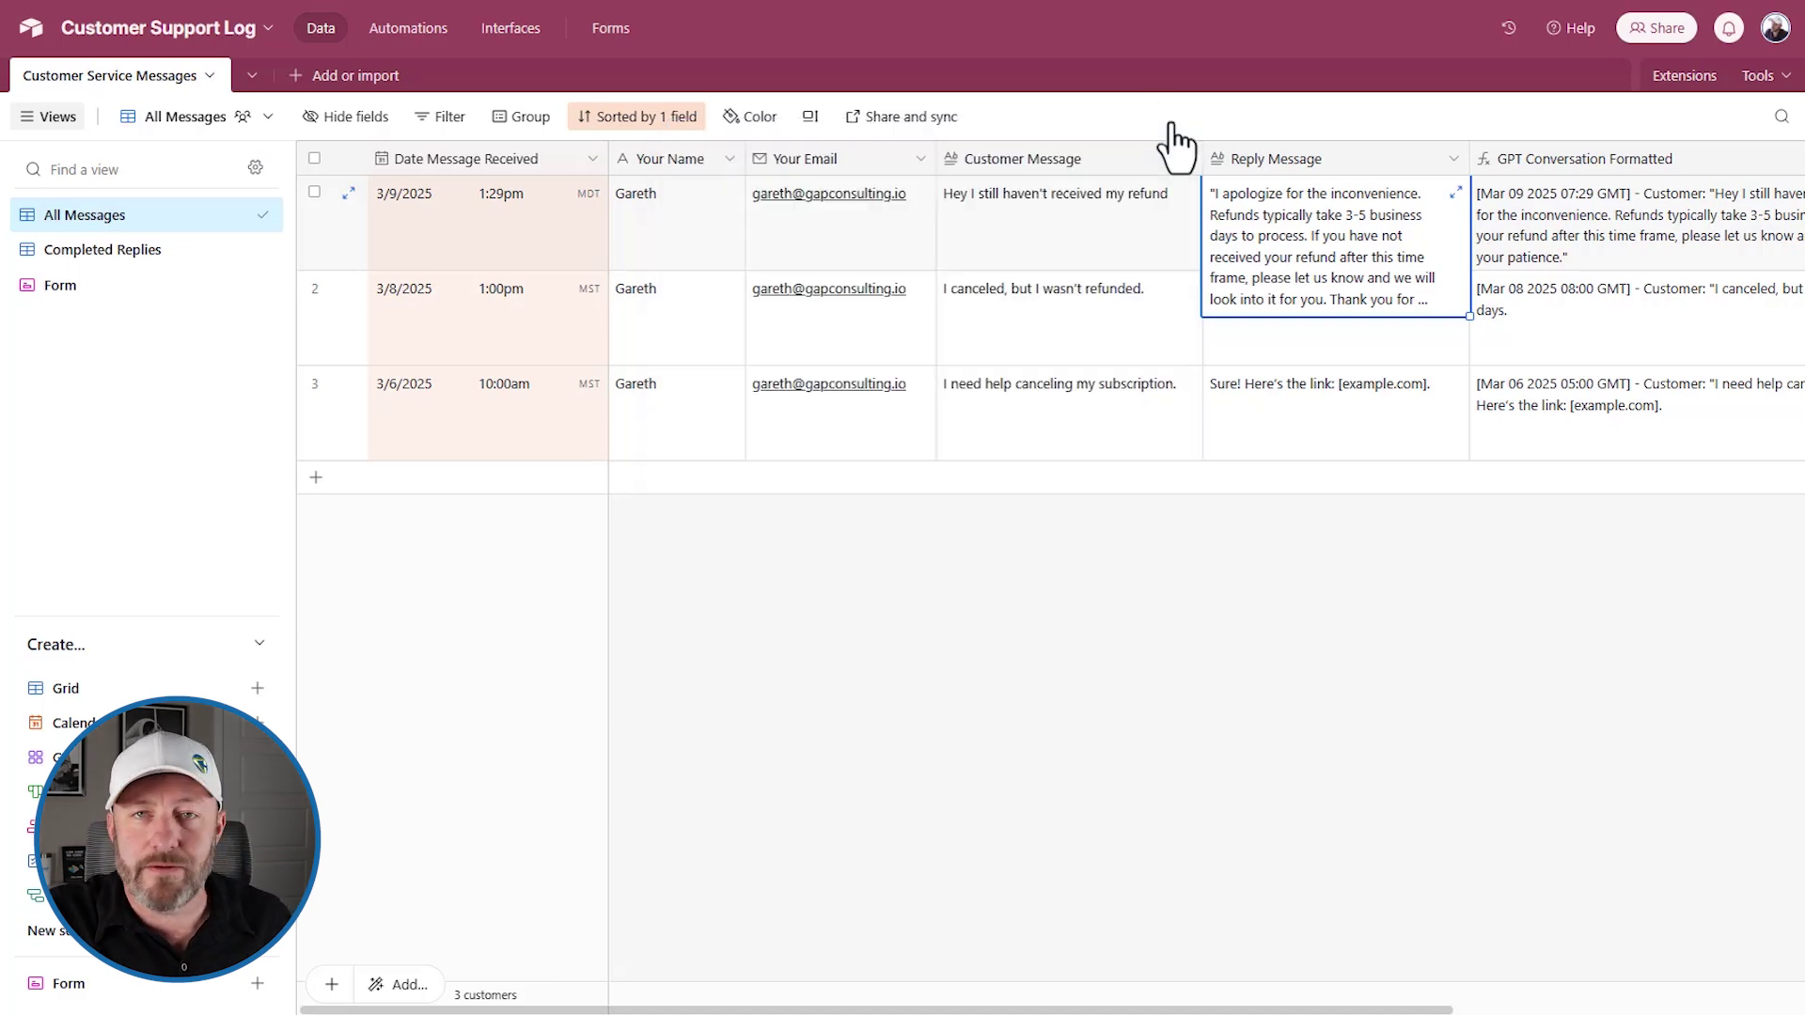
{"action": "left_click", "coordinate": [429, 425]}
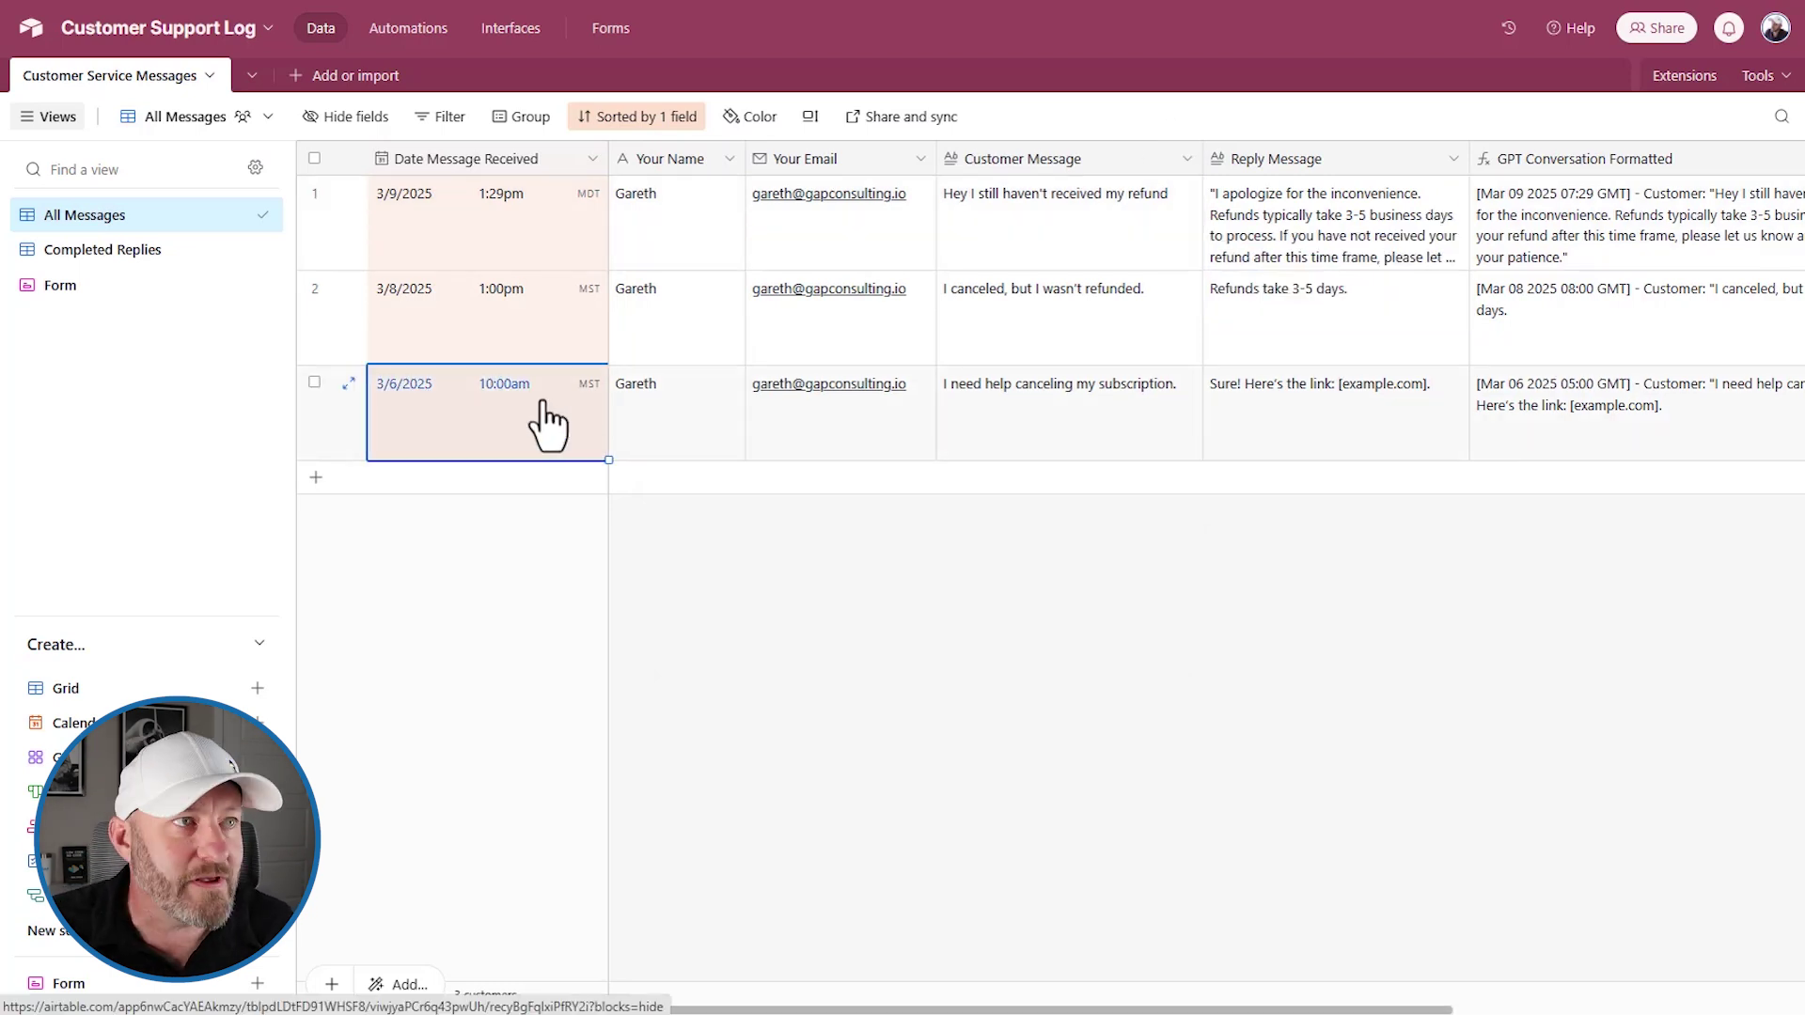
{"action": "left_click", "coordinate": [390, 230]}
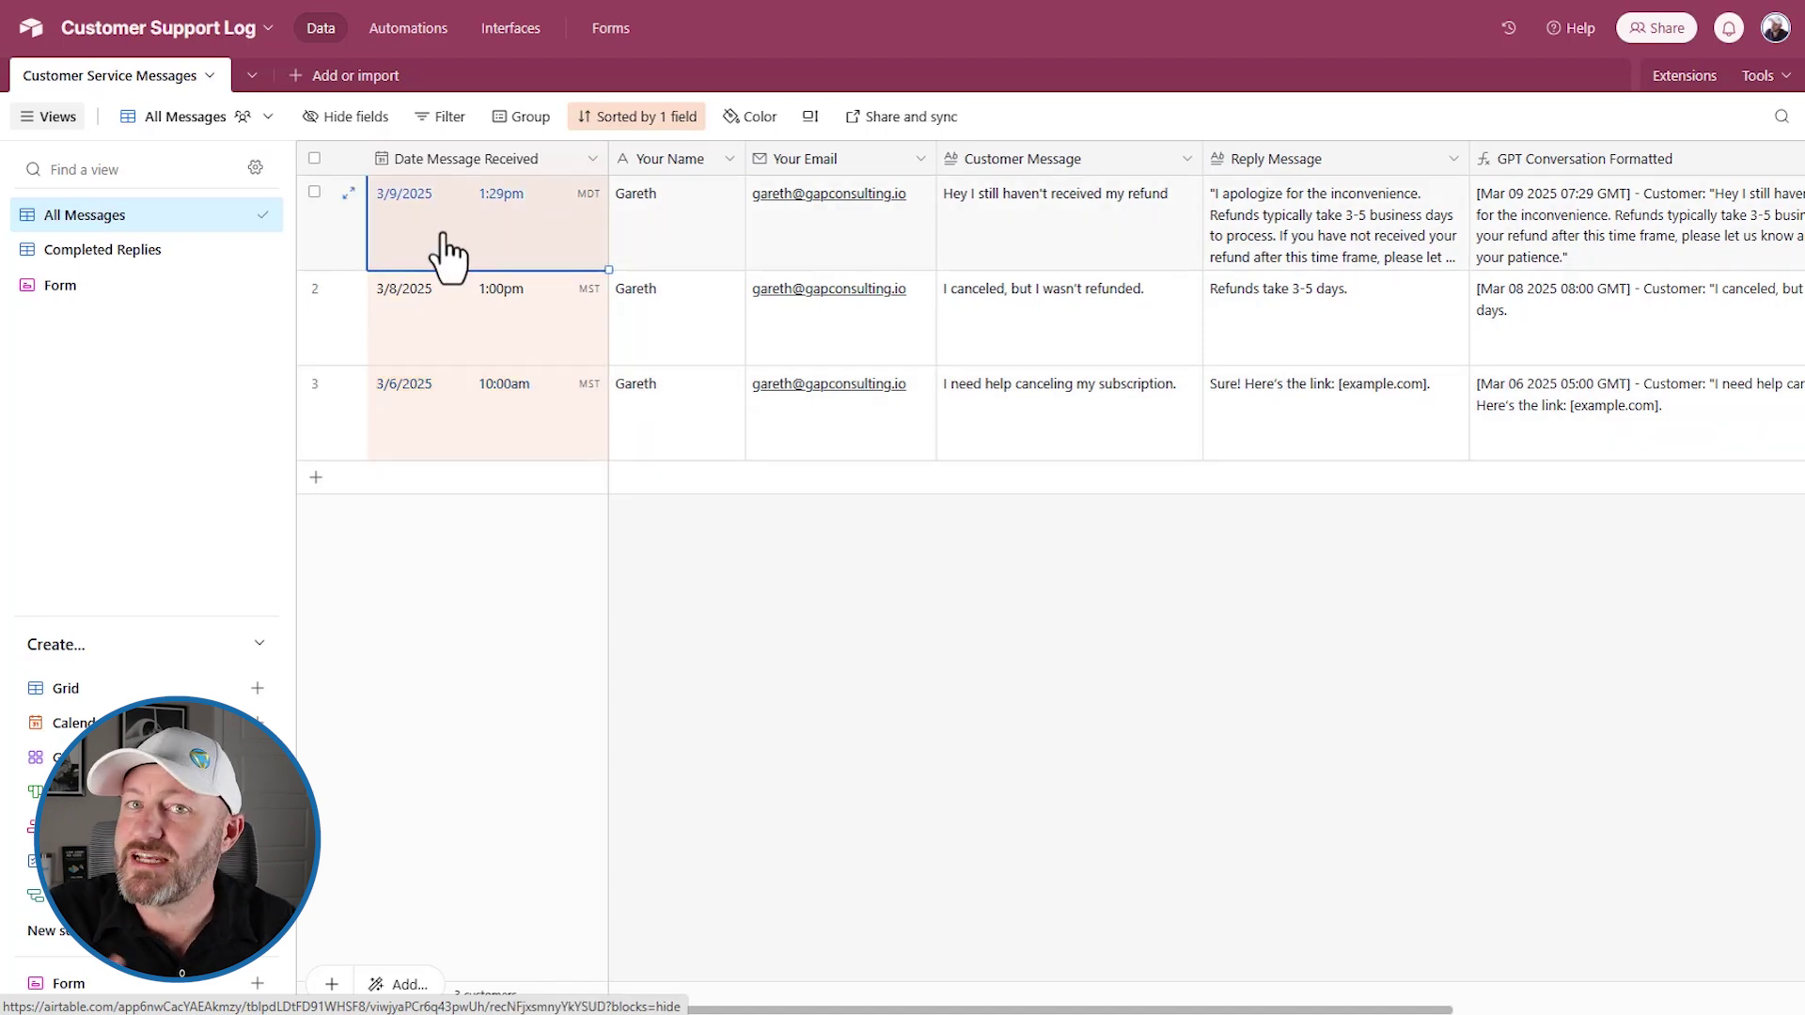
{"action": "left_click", "coordinate": [1231, 195]}
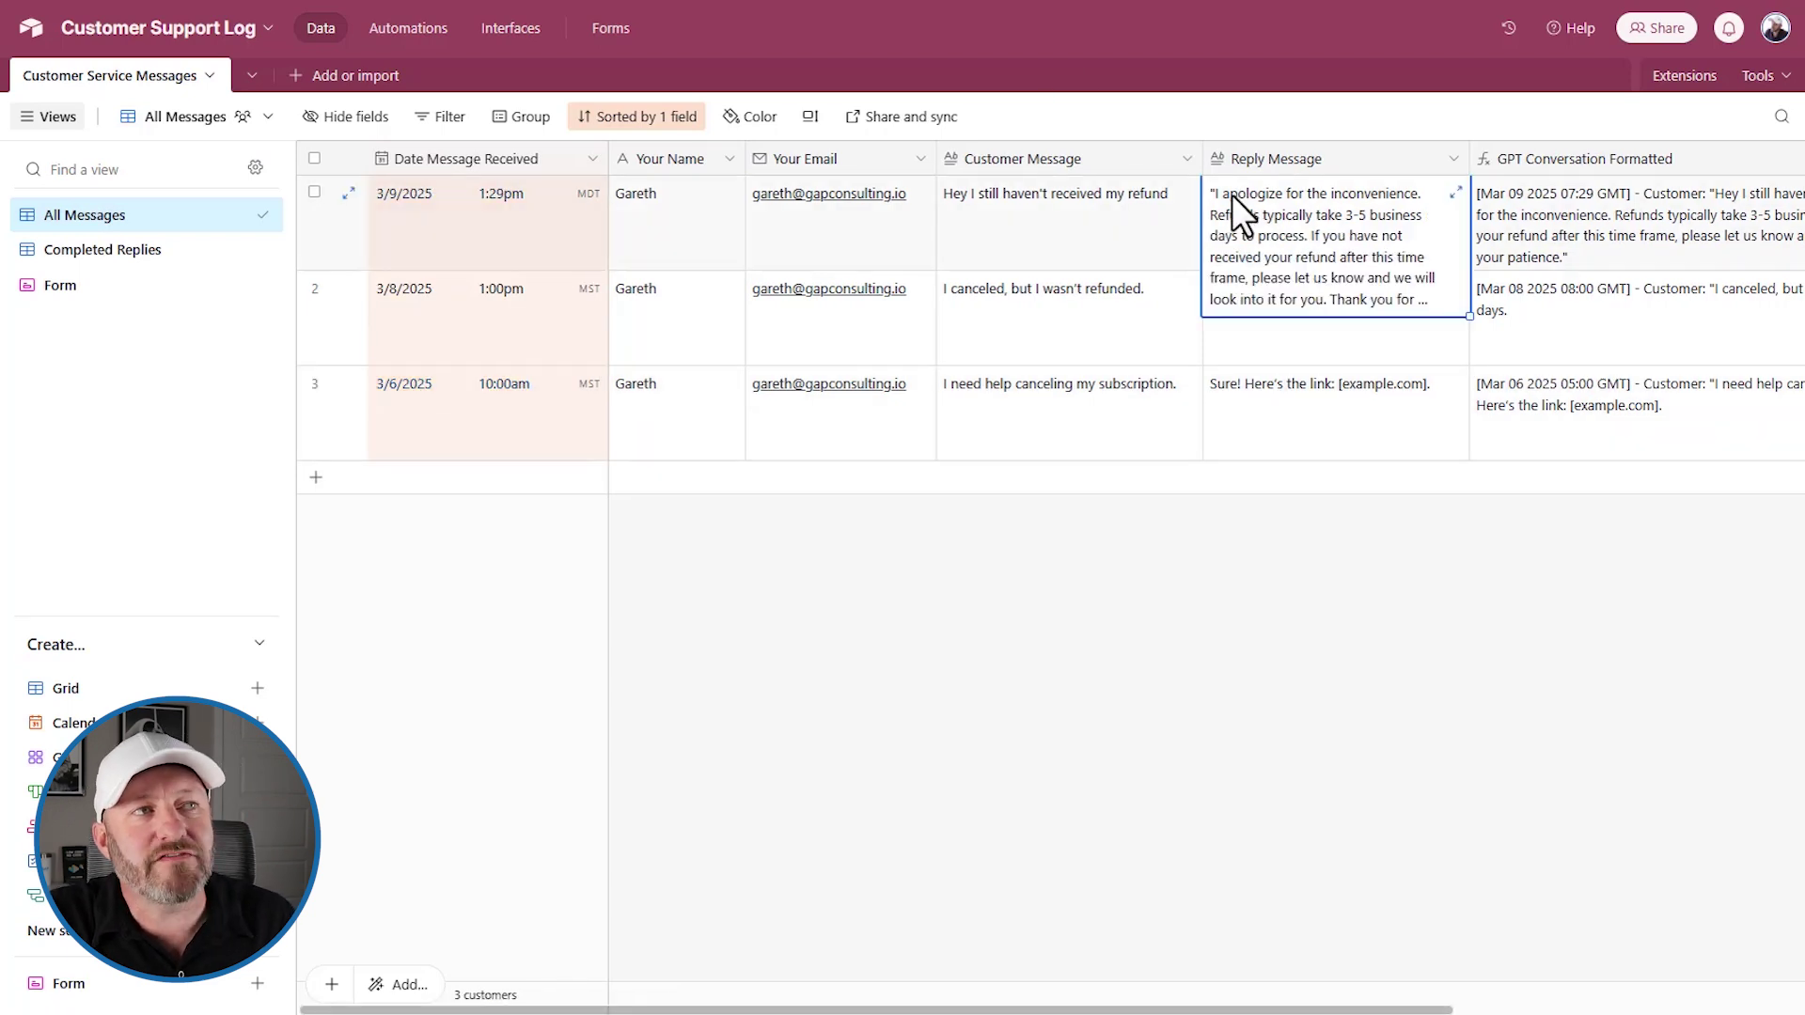
{"action": "left_click", "coordinate": [1455, 192]}
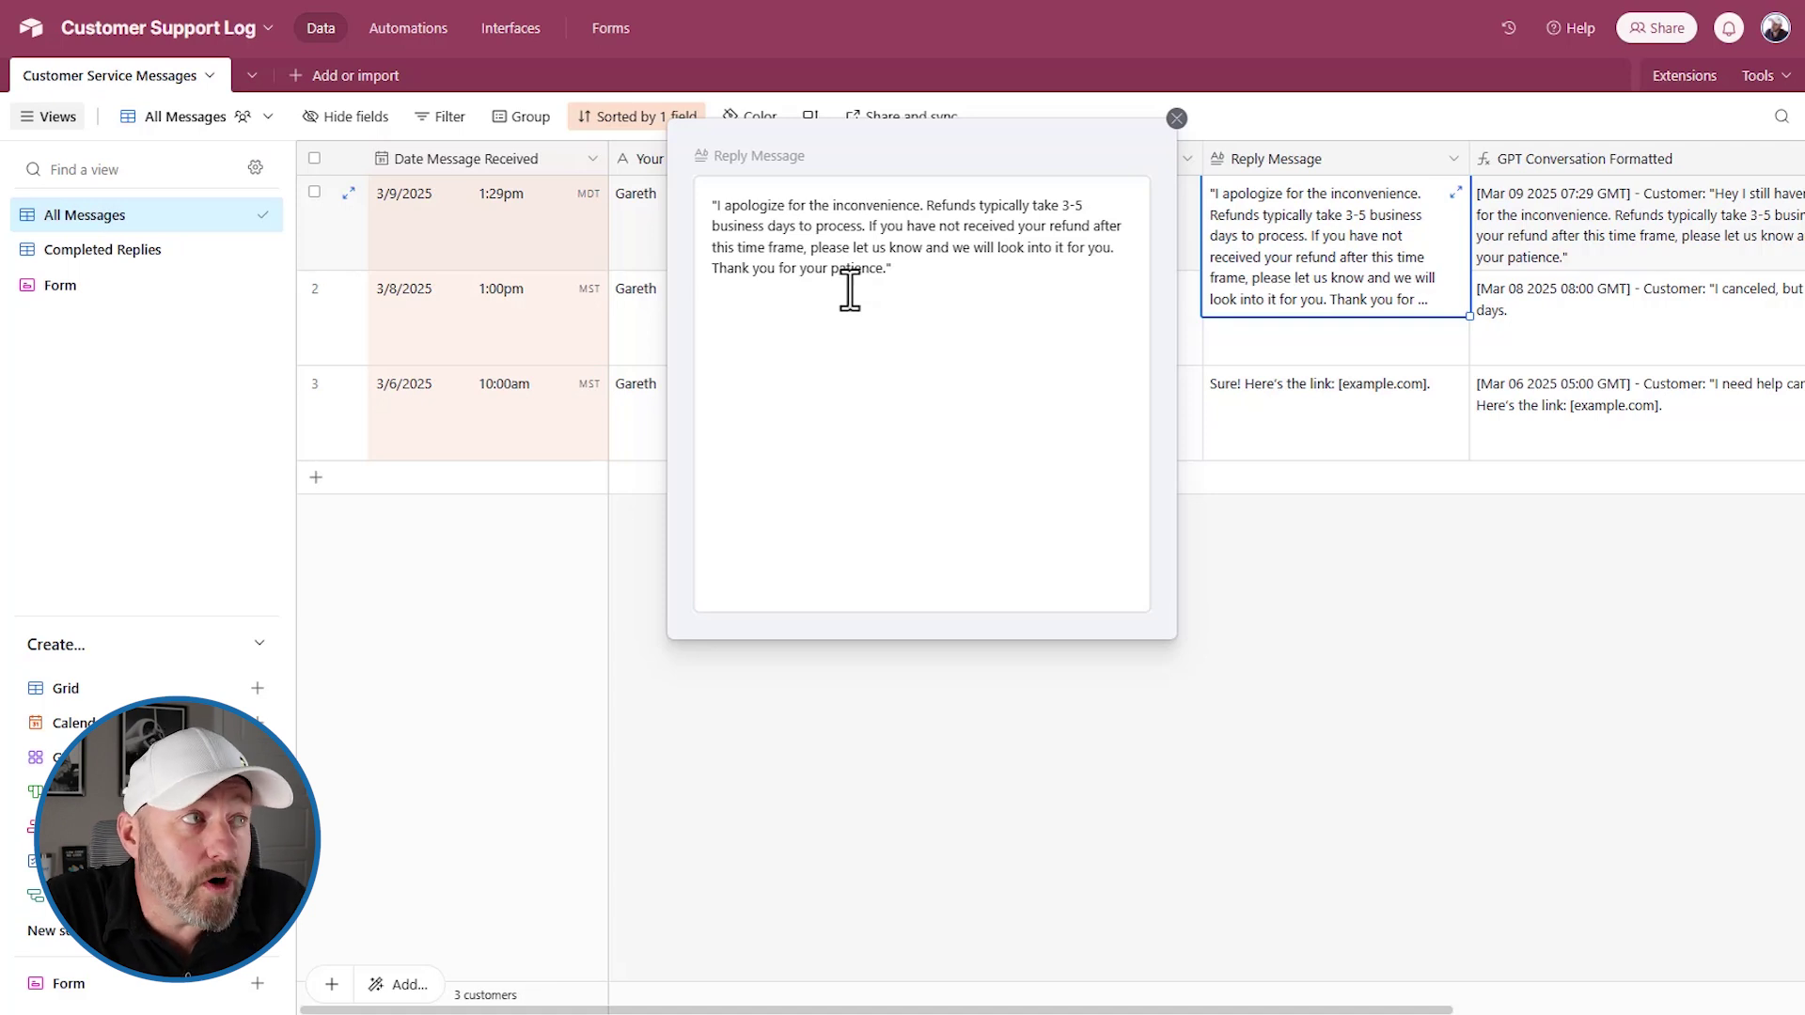
Change the reply's opening to "I do apologize" and remove its surrounding quotation marks
{"action": "left_click", "coordinate": [725, 209]}
{"action": "type", "text": "do"}
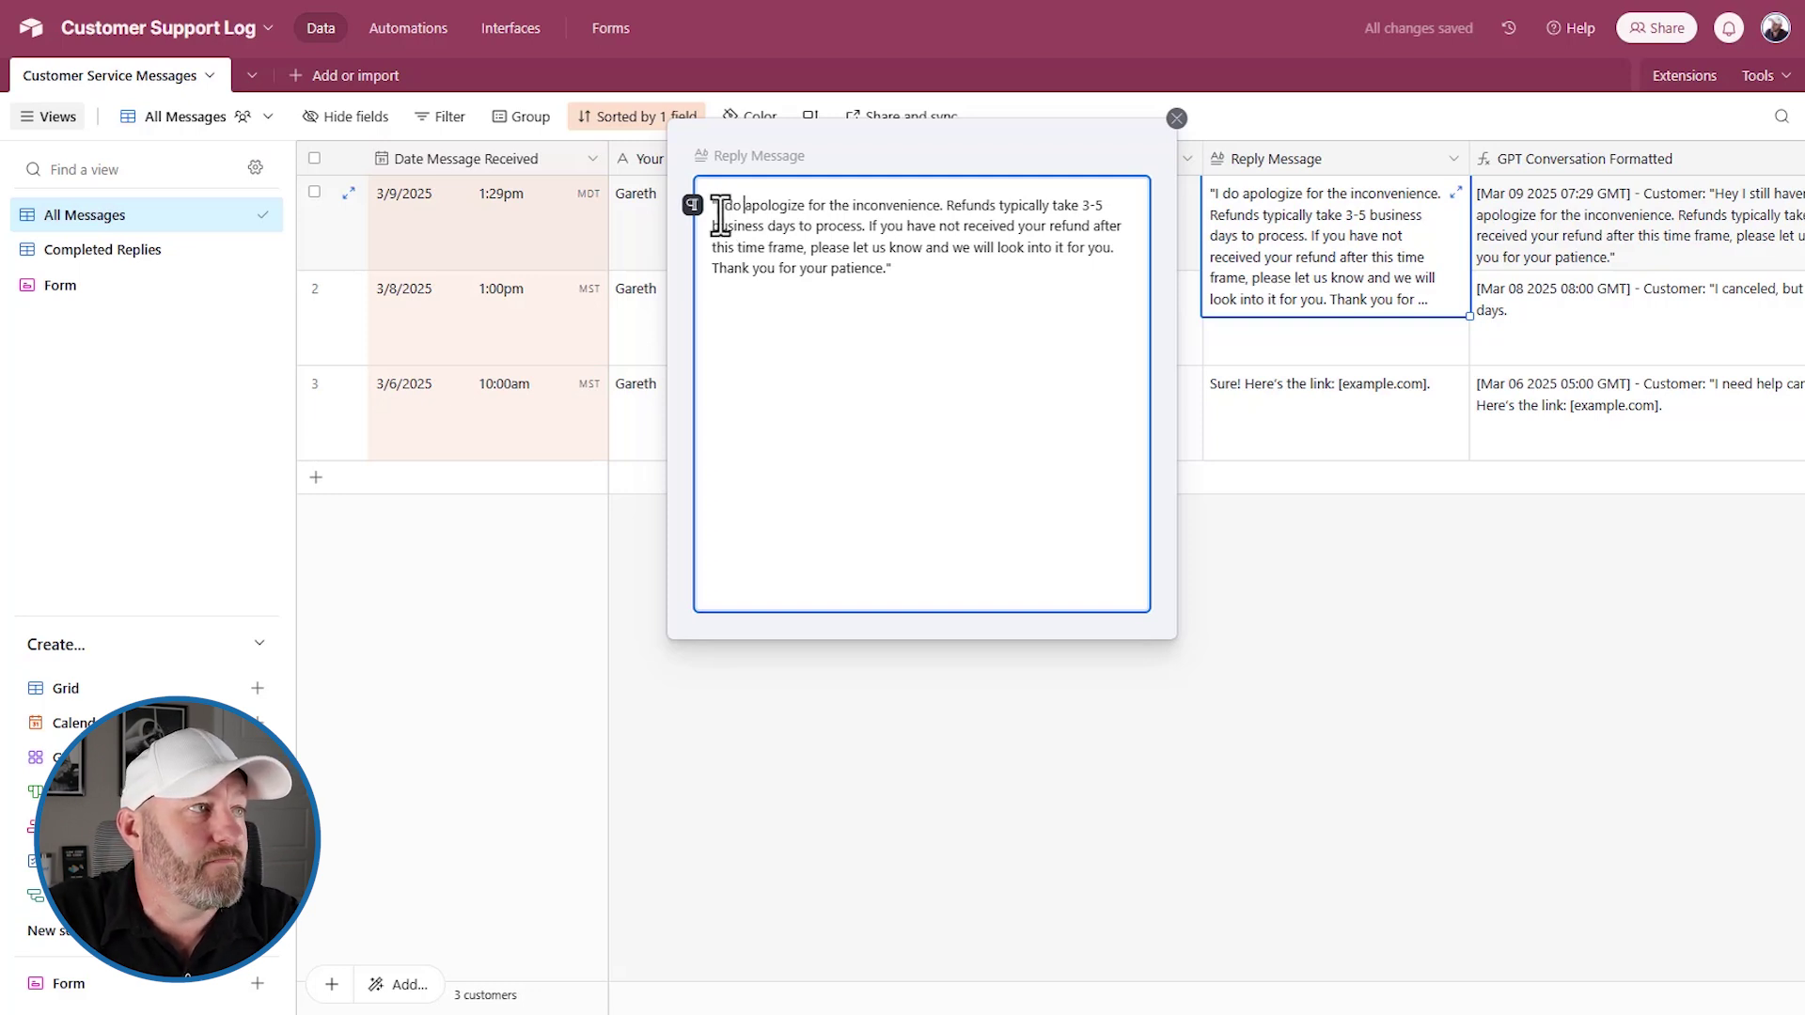
{"action": "left_click", "coordinate": [716, 206]}
{"action": "key", "text": "BackSpace"}
{"action": "left_click", "coordinate": [904, 267]}
{"action": "key", "text": "BackSpace"}
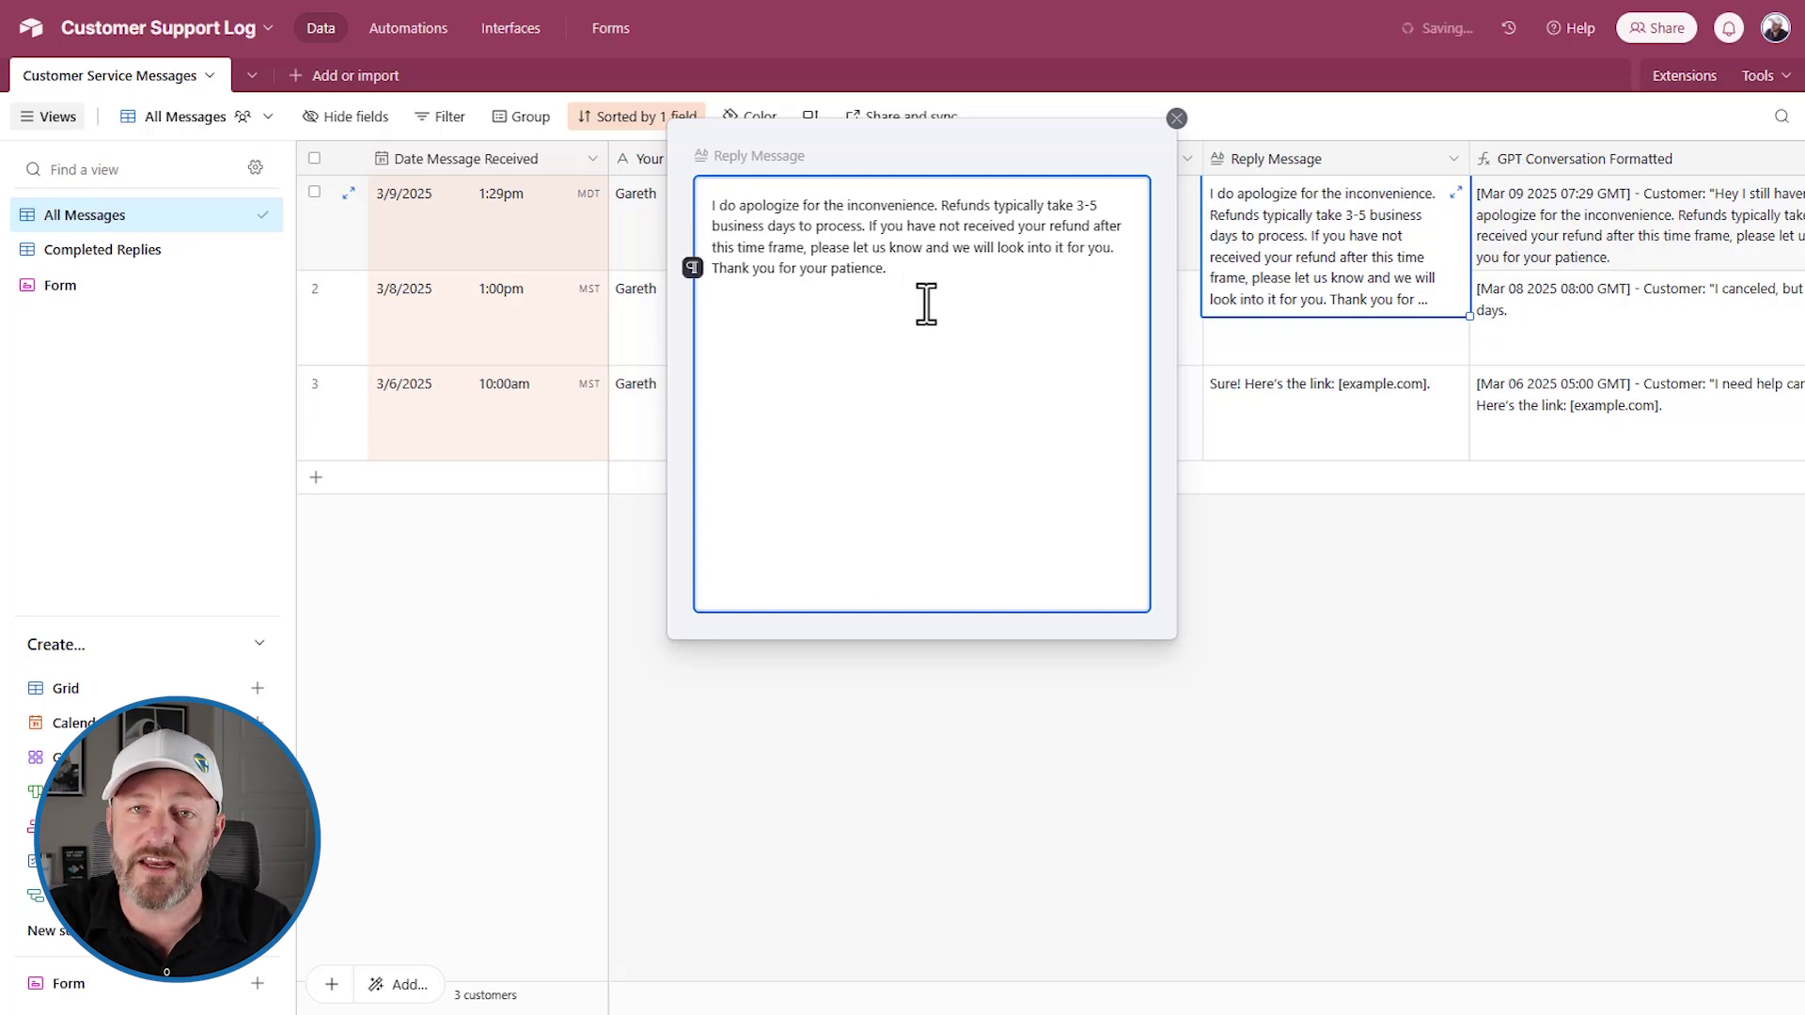